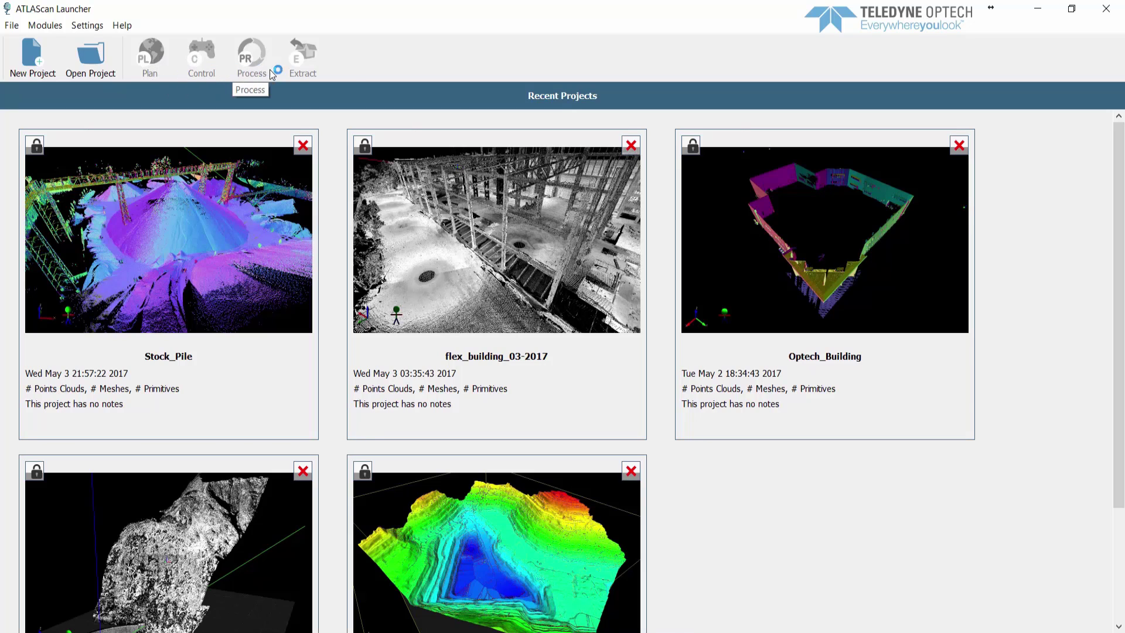
- Leave the Stock_Pile project via the planner, discarding unsaved changes, and return to Recent Projects
click(164, 251)
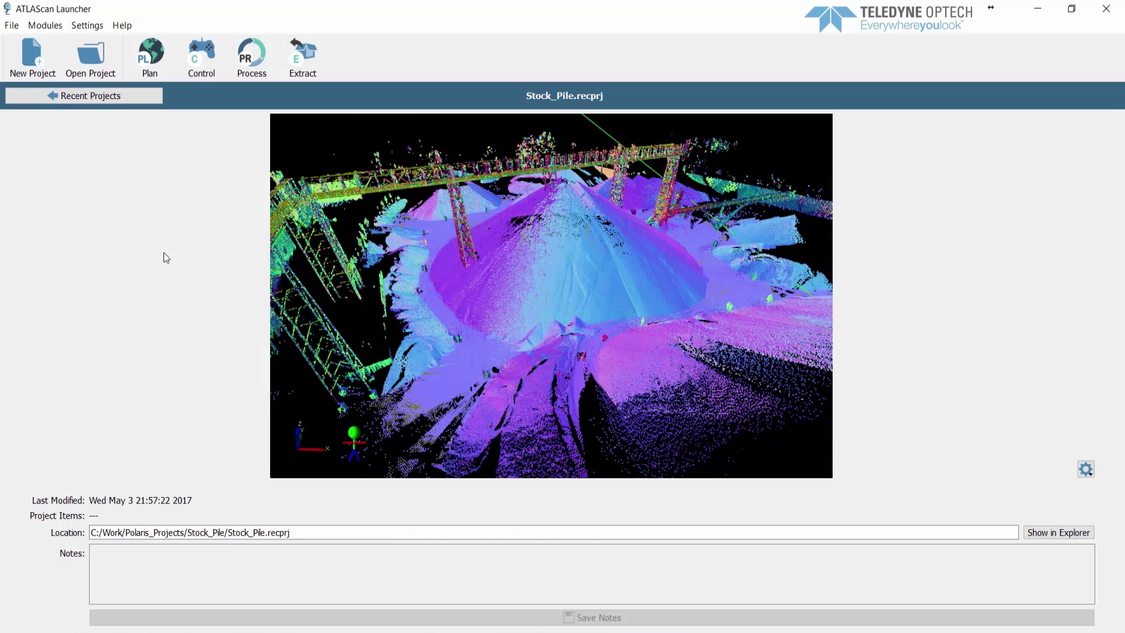
click(251, 72)
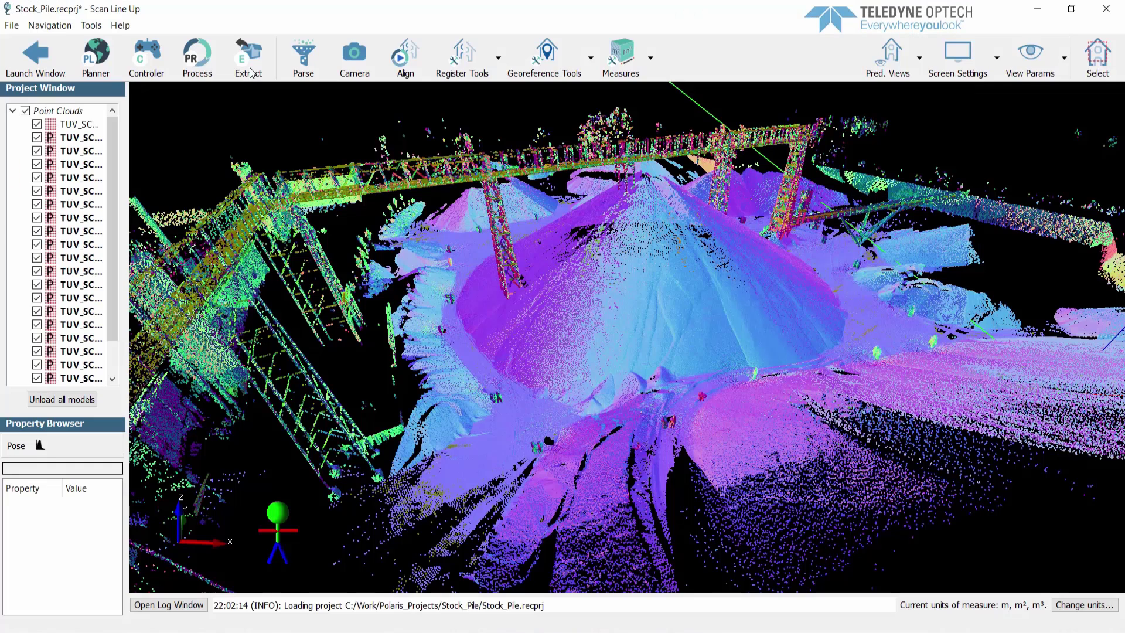
click(251, 69)
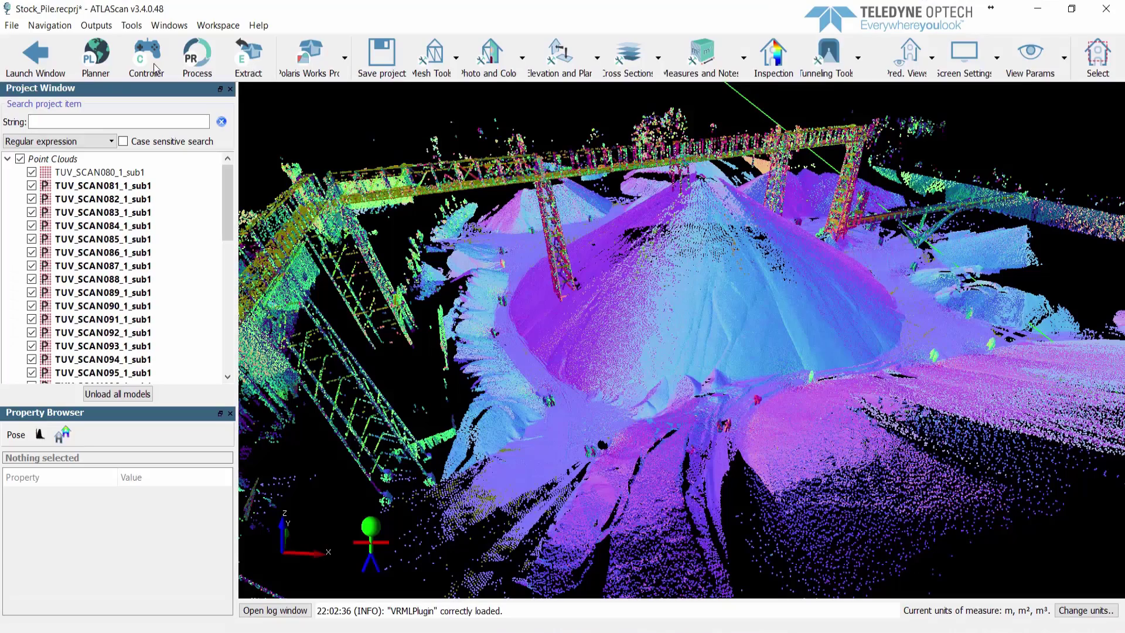
click(154, 64)
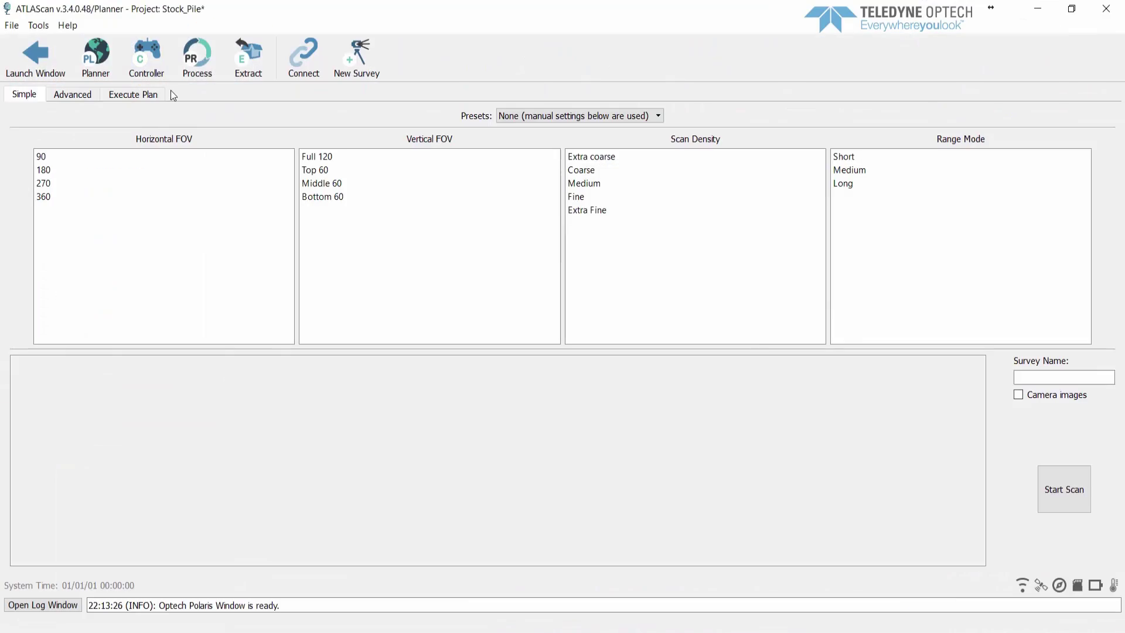
click(92, 64)
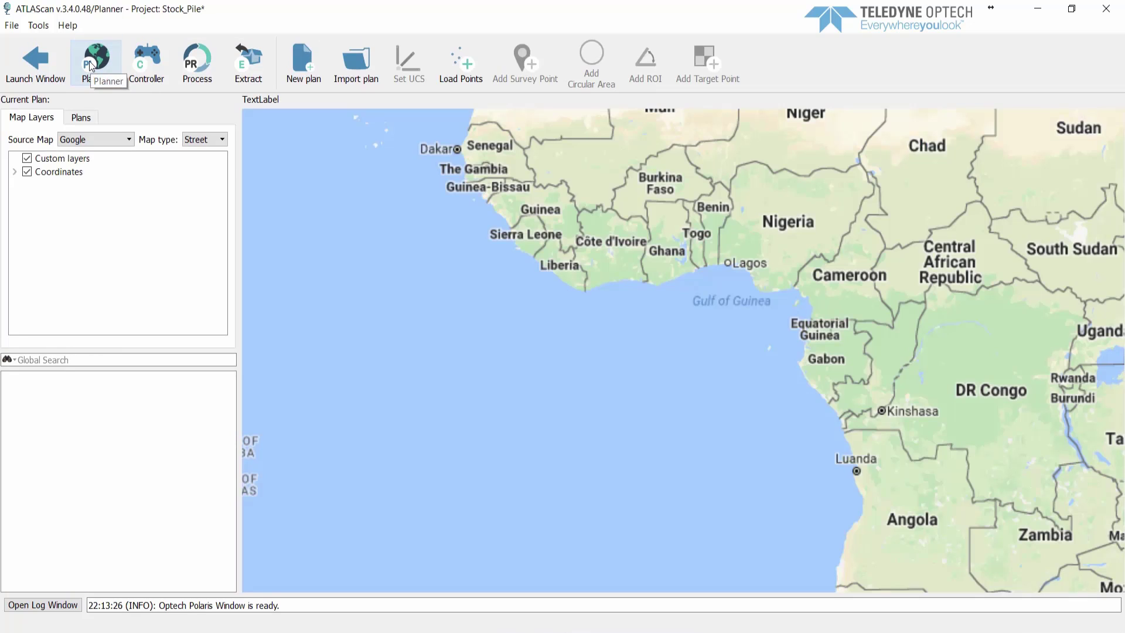
click(43, 64)
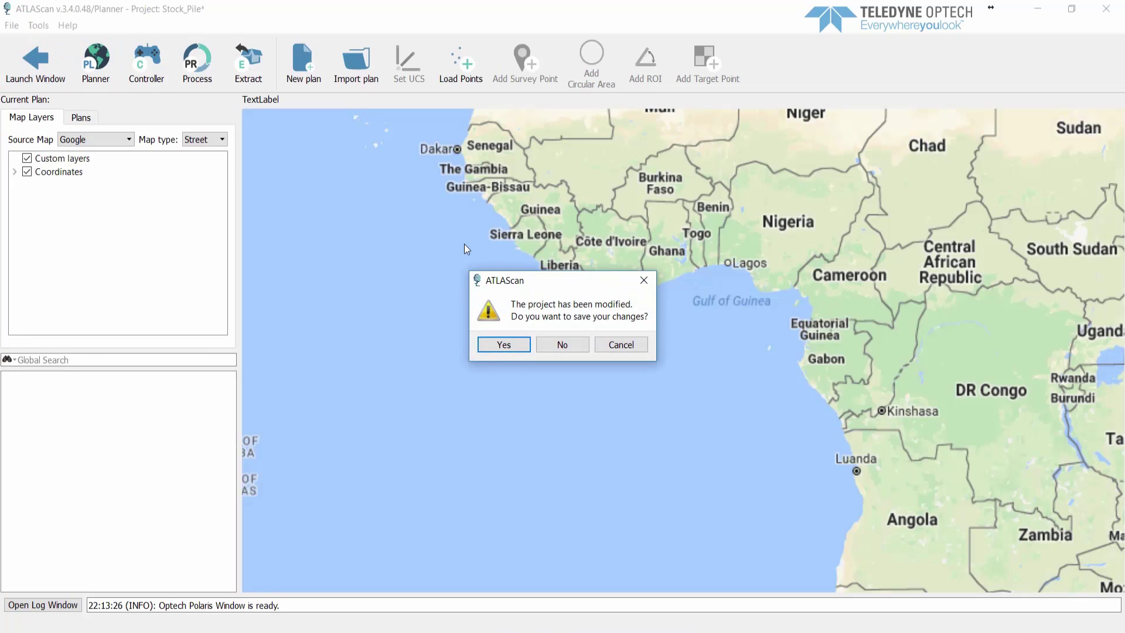
click(565, 343)
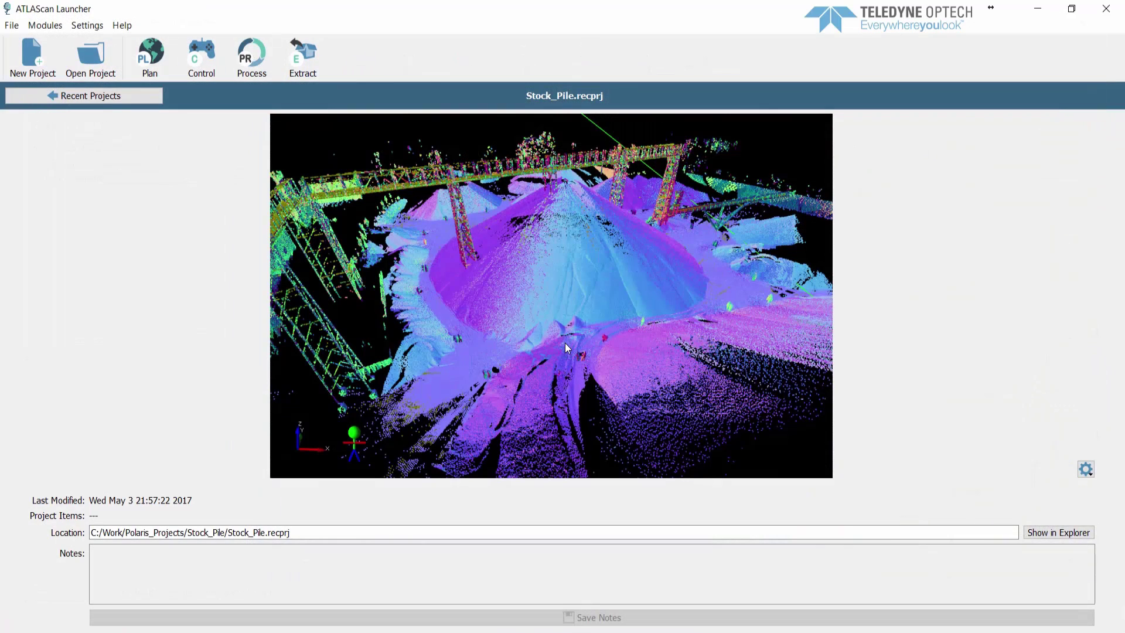
click(64, 102)
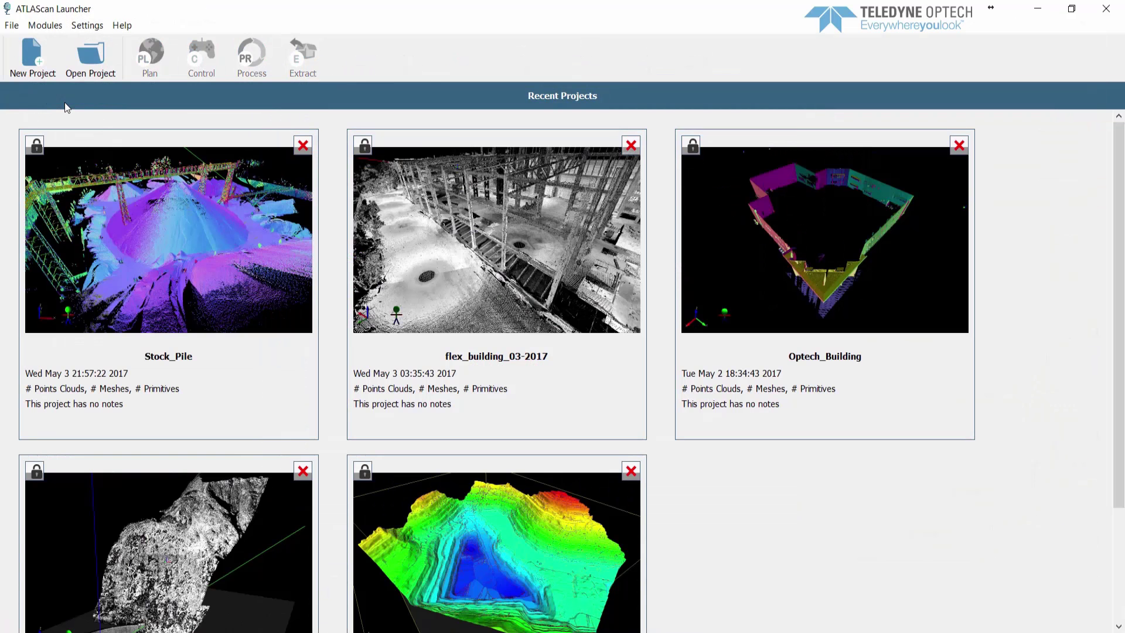
- Create project test1 in C:\Work\Polaris_Projects and open it in the planning module
click(31, 59)
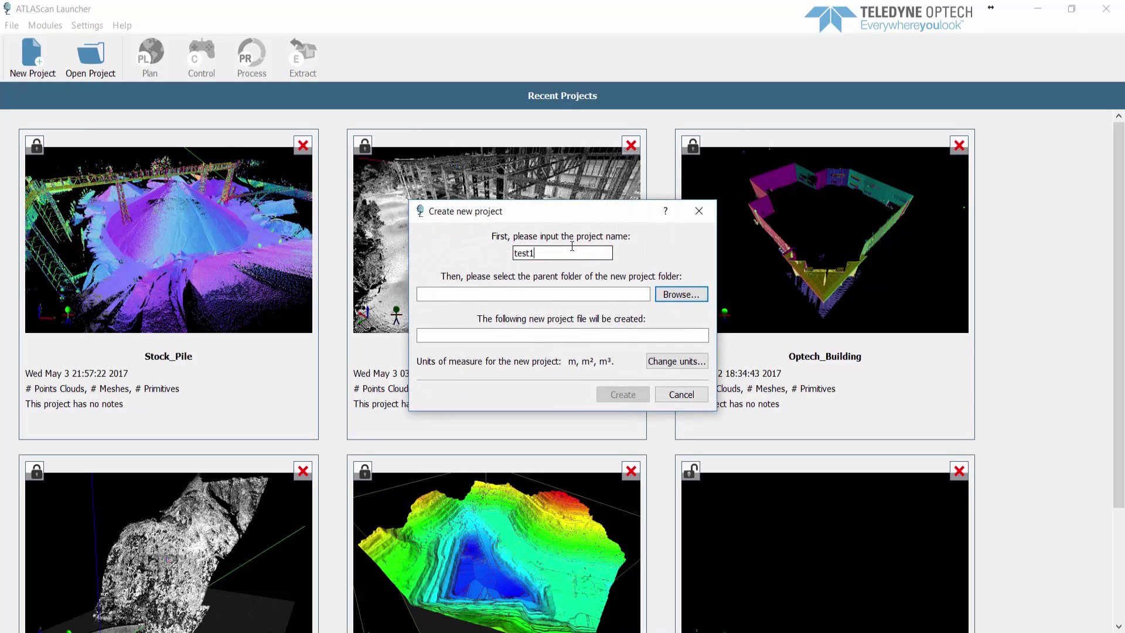
text(test1)
click(681, 294)
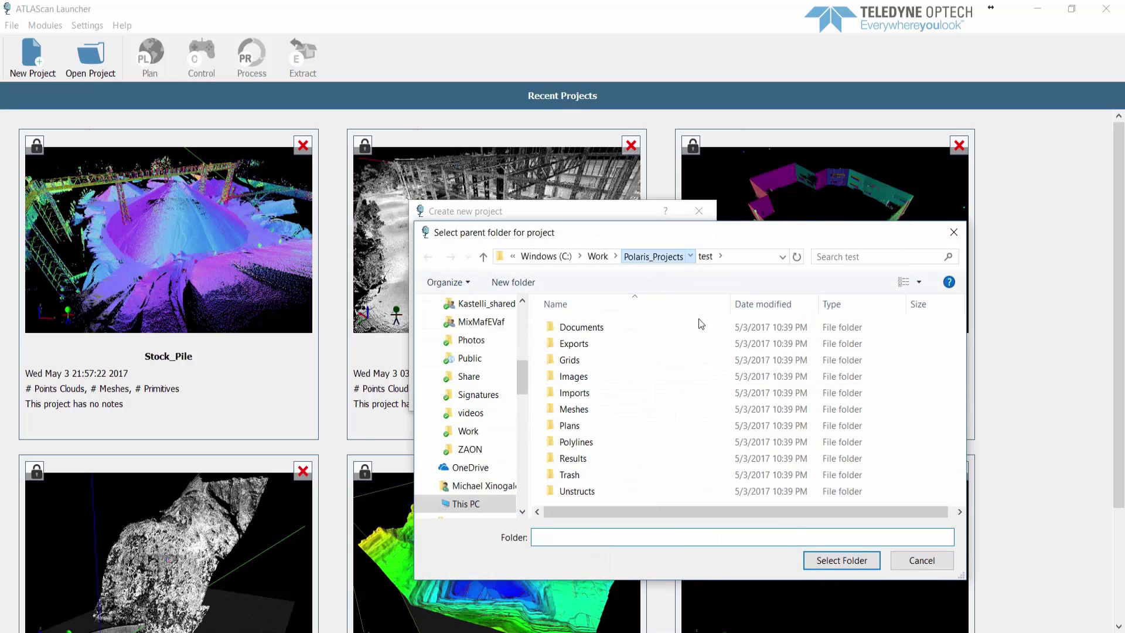
click(842, 560)
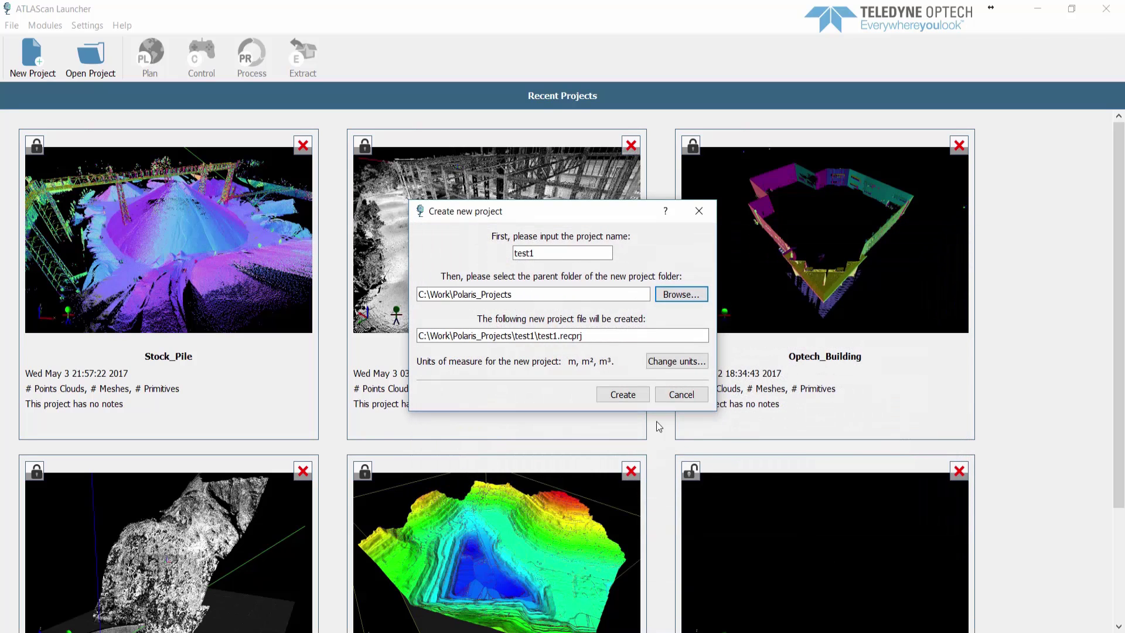
click(623, 394)
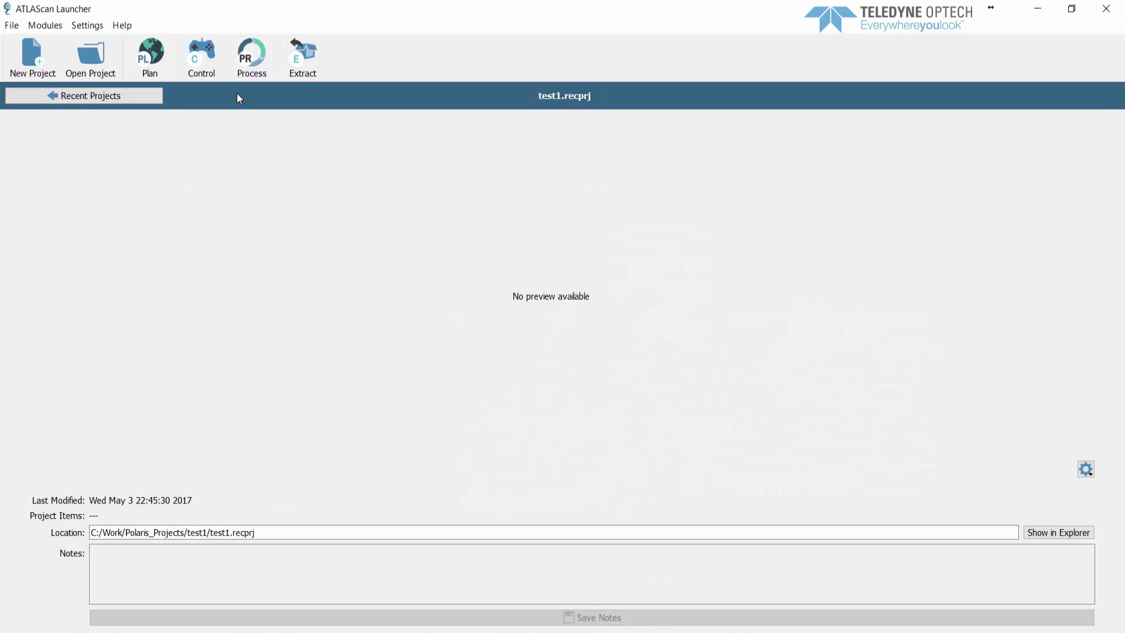
click(151, 58)
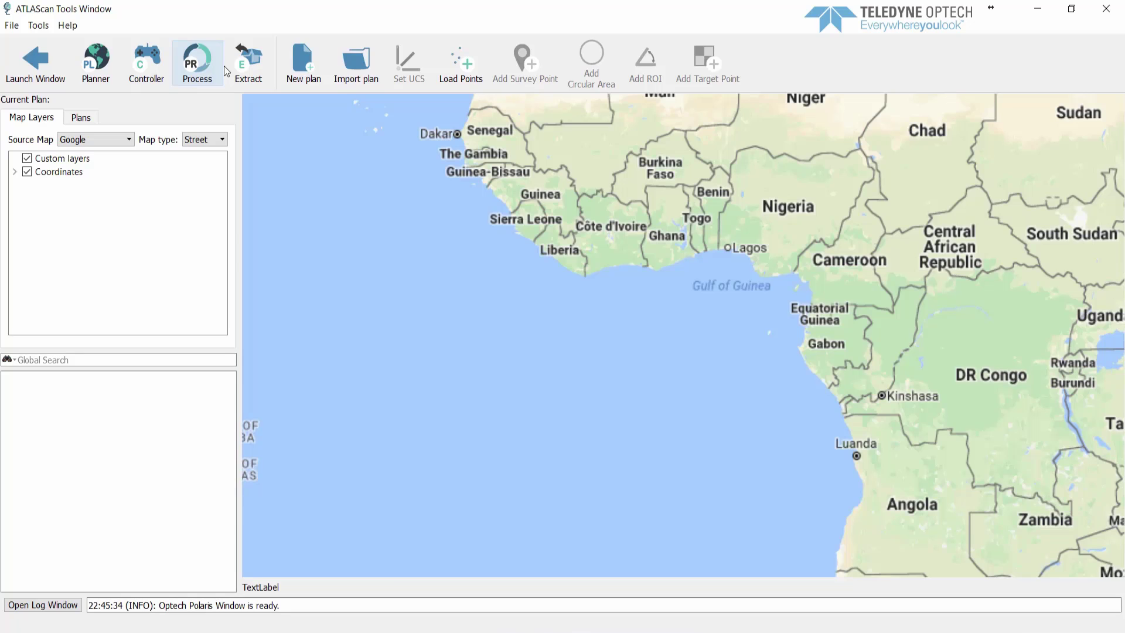
- Create a new plan named Plan and switch the Google map to satellite imagery over North Africa
click(303, 61)
click(533, 342)
click(80, 117)
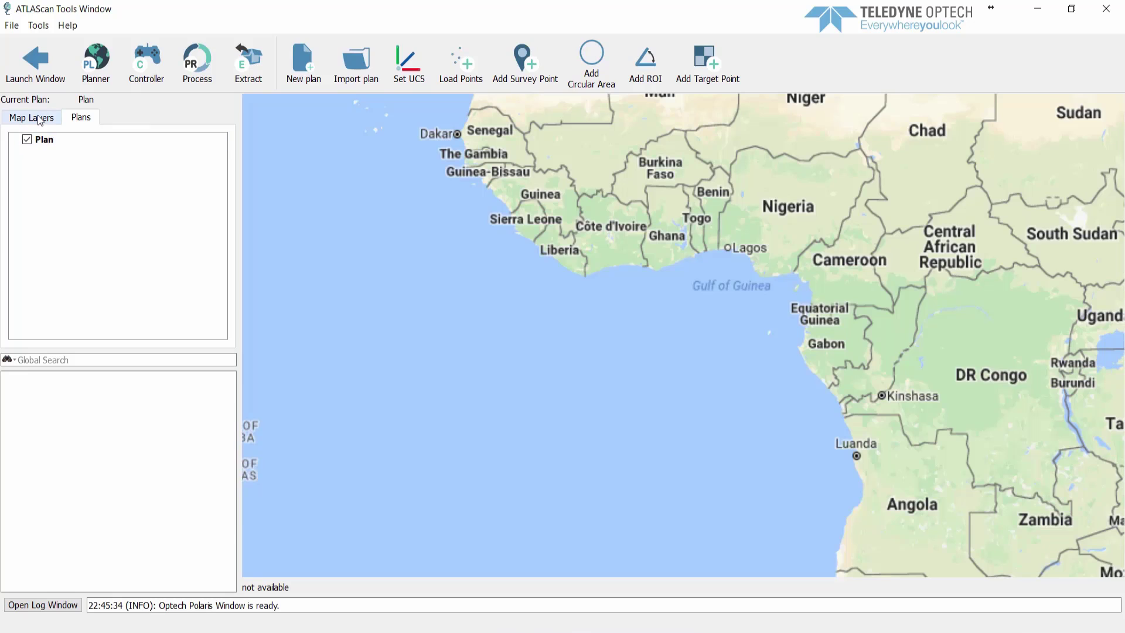
click(39, 119)
click(117, 139)
click(122, 147)
click(215, 141)
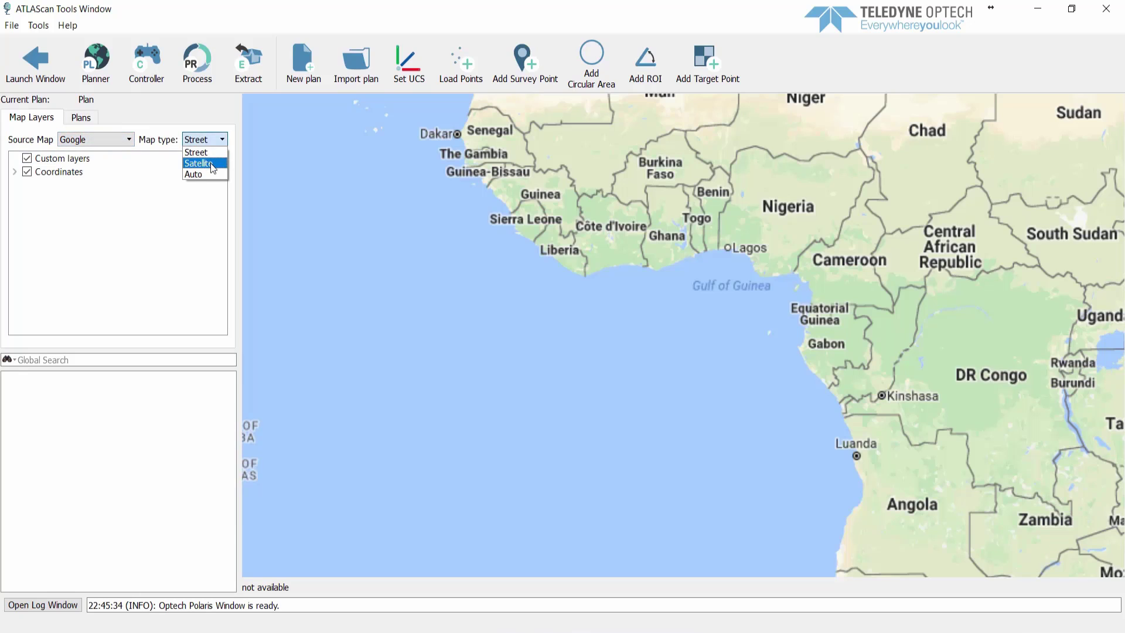
click(212, 164)
drag(534, 129, 330, 366)
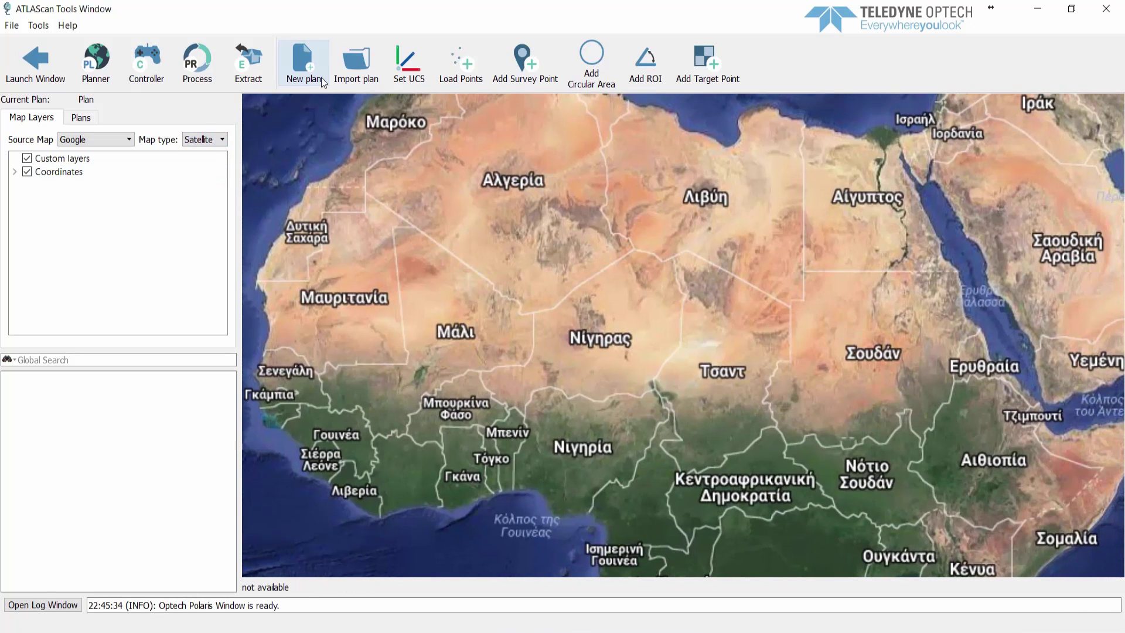
- Load delphi_wgs84.txt as WGS84 longitude/latitude/altitude in DEGREE, with longitude and latitude columns swapped
click(454, 85)
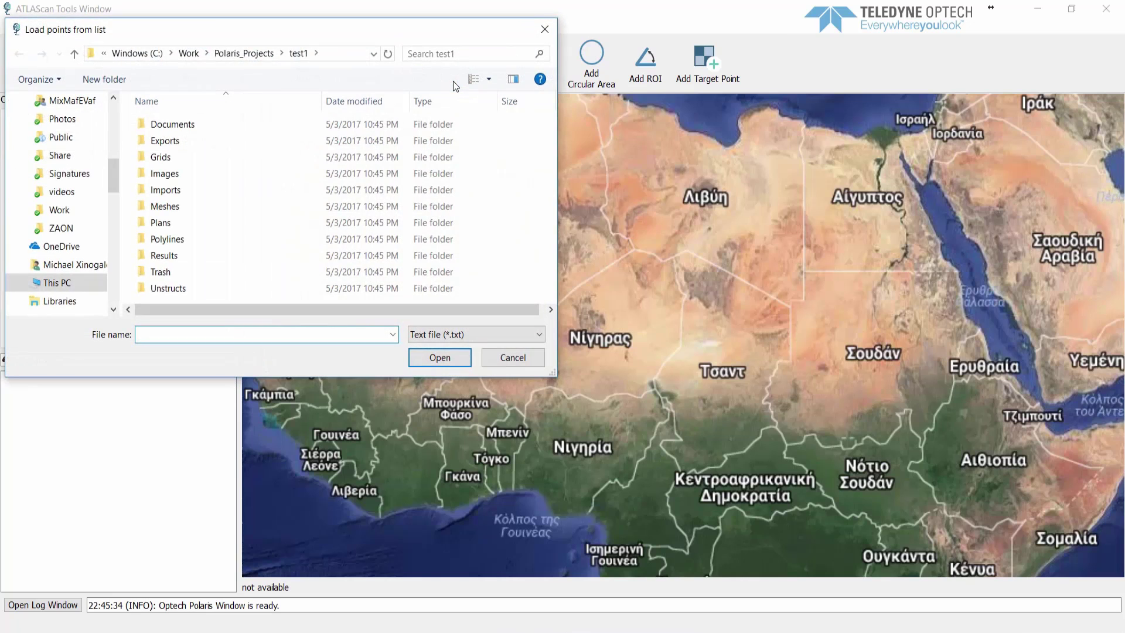
double_click(340, 257)
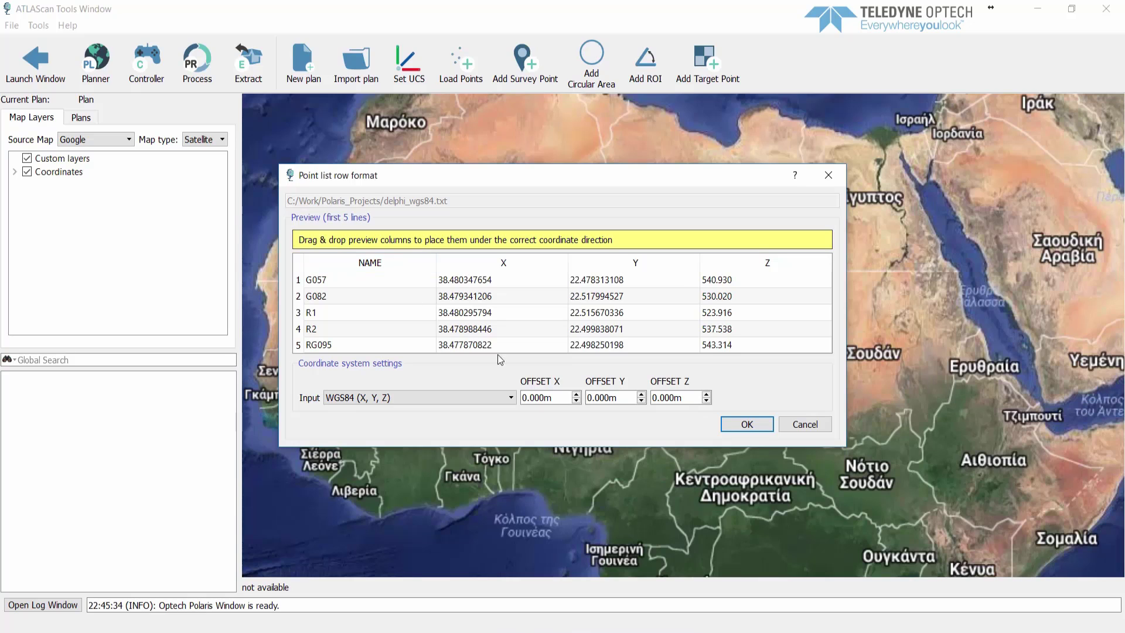
click(437, 398)
click(435, 432)
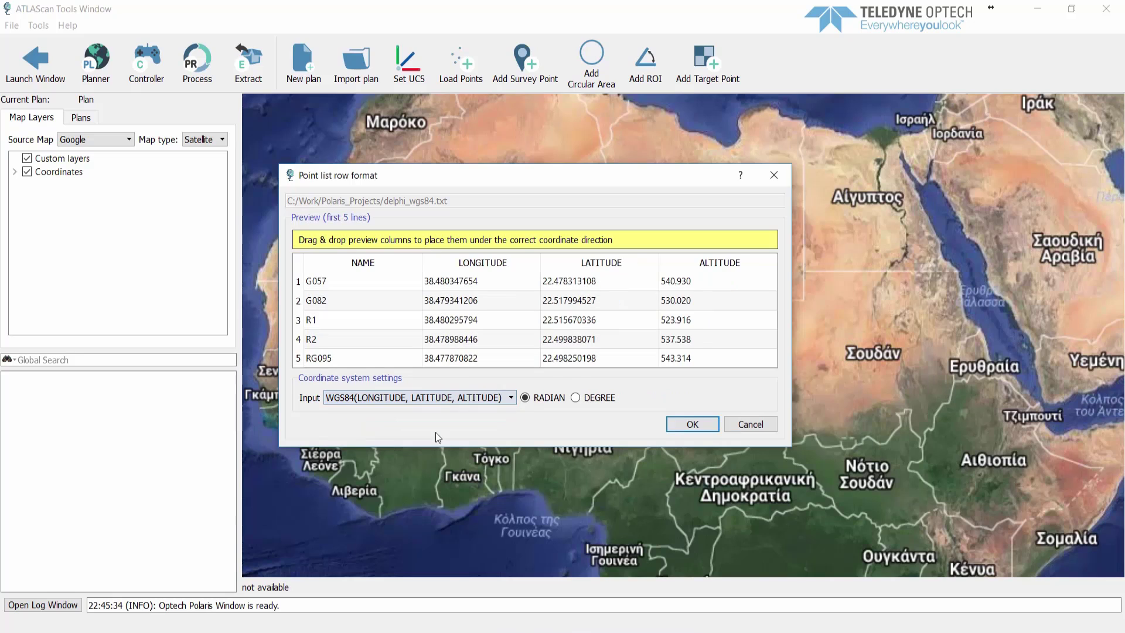
click(575, 398)
drag(468, 284, 583, 293)
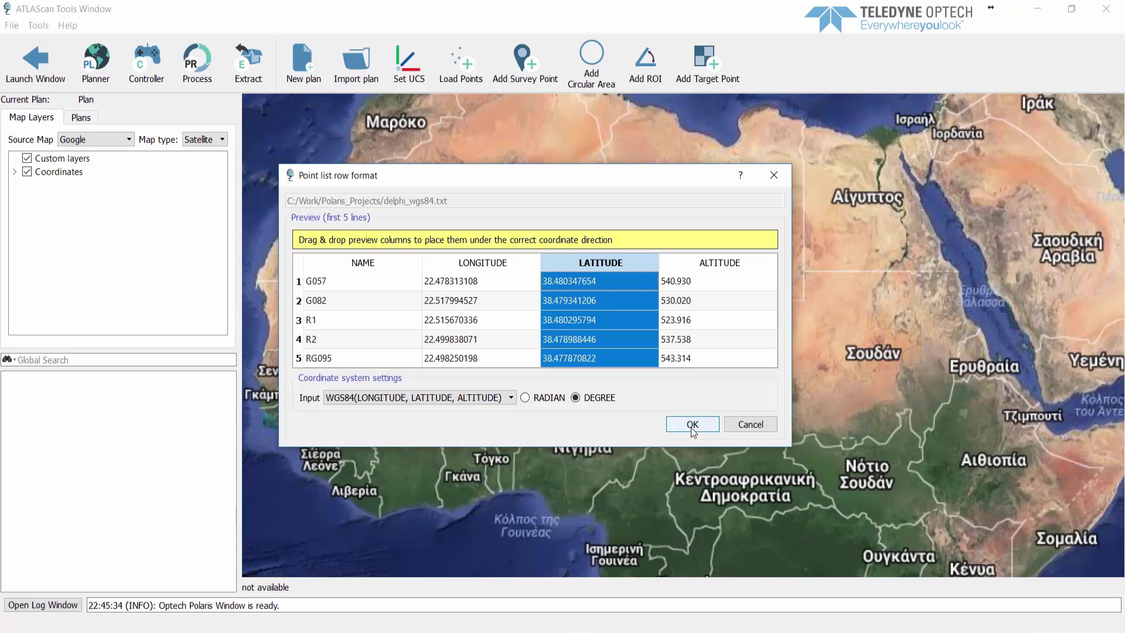
- Import the points and centre the map on survey point S13 from the delphi_wgs84 list
click(692, 424)
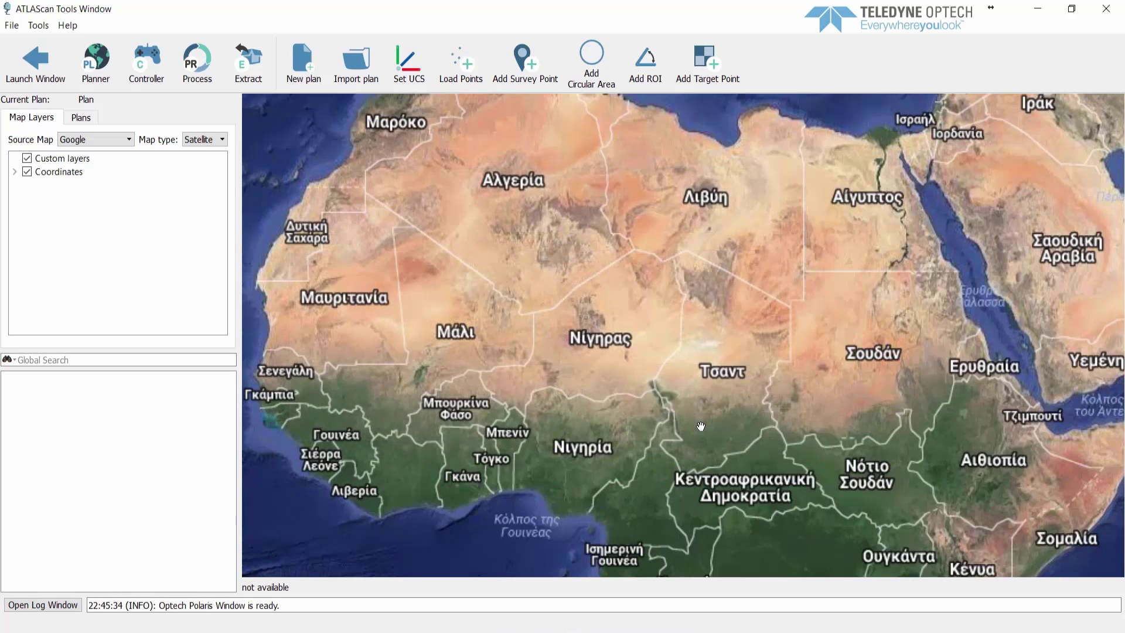
click(14, 172)
click(26, 199)
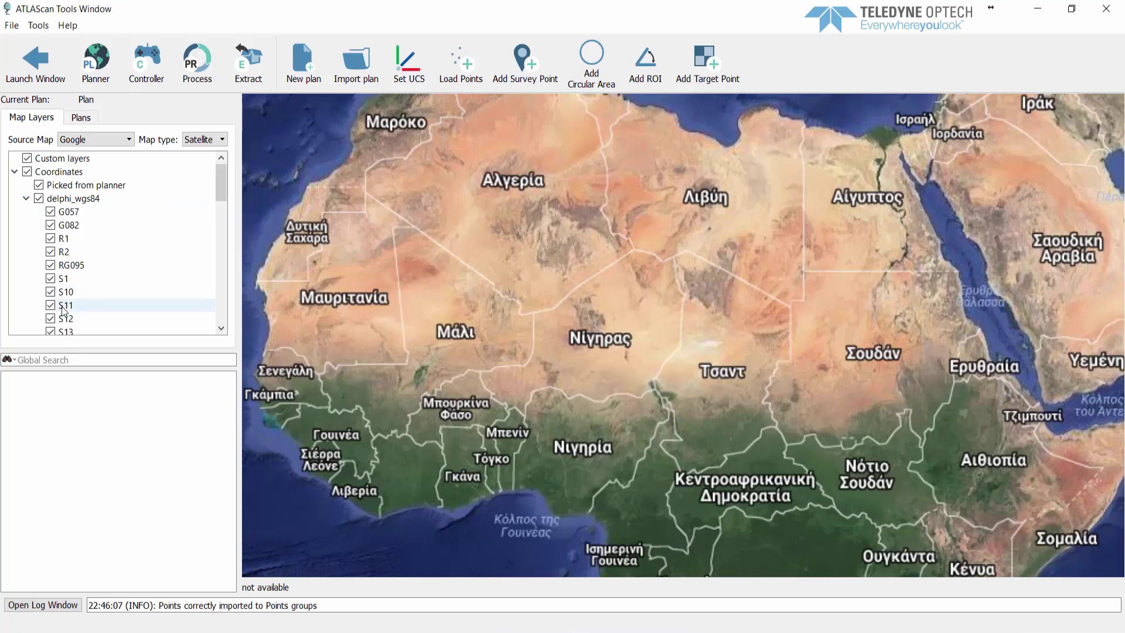
drag(219, 186, 163, 218)
click(63, 186)
double_click(63, 187)
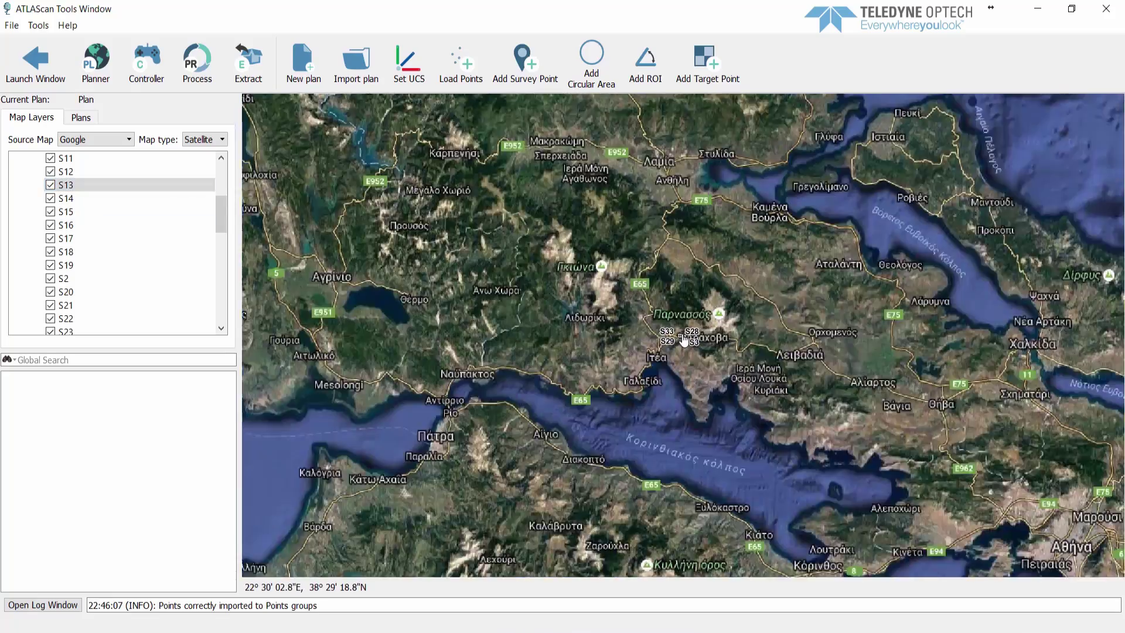
- Zoom in and pan the map onto the road near the Athena Pronea Temple
scroll(683, 339, up, 6)
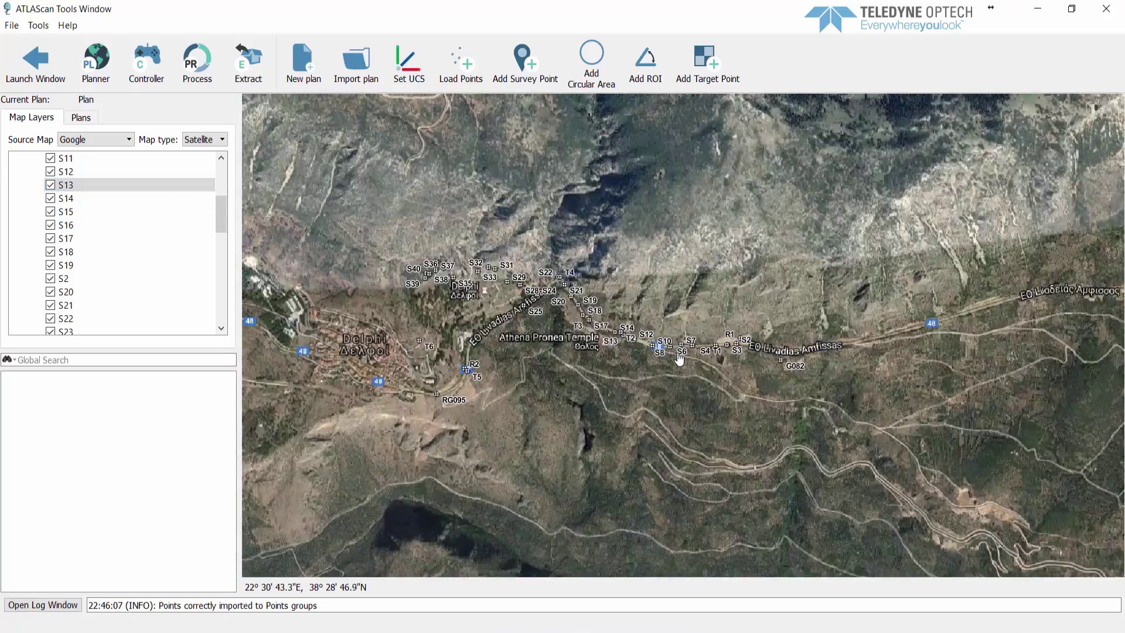
scroll(680, 358, up, 5)
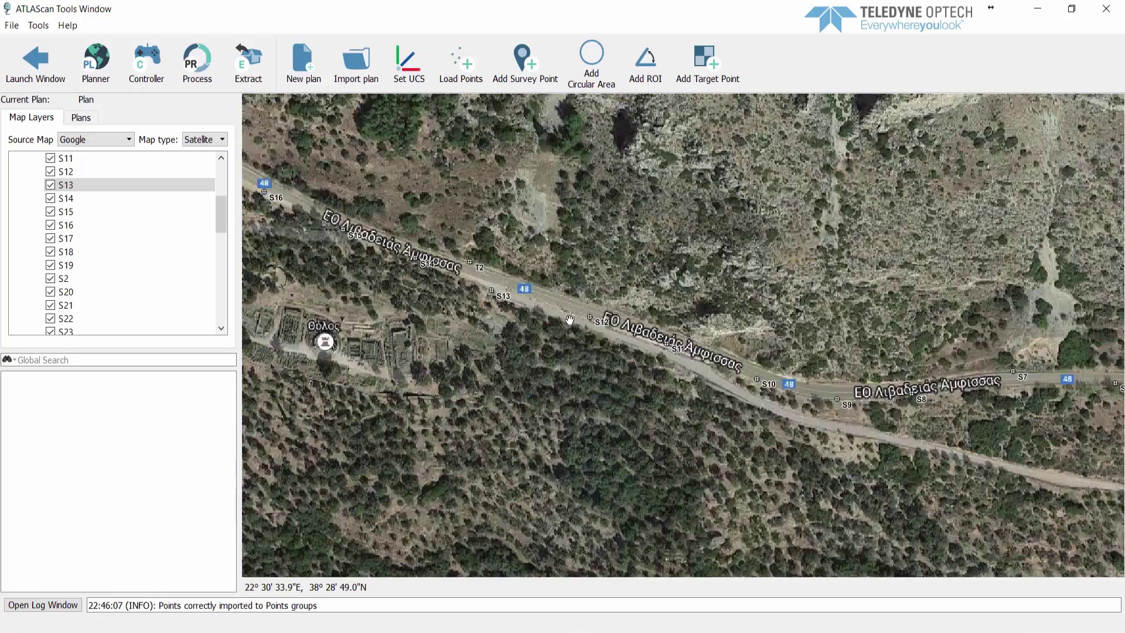
scroll(570, 321, up, 2)
drag(569, 321, 805, 275)
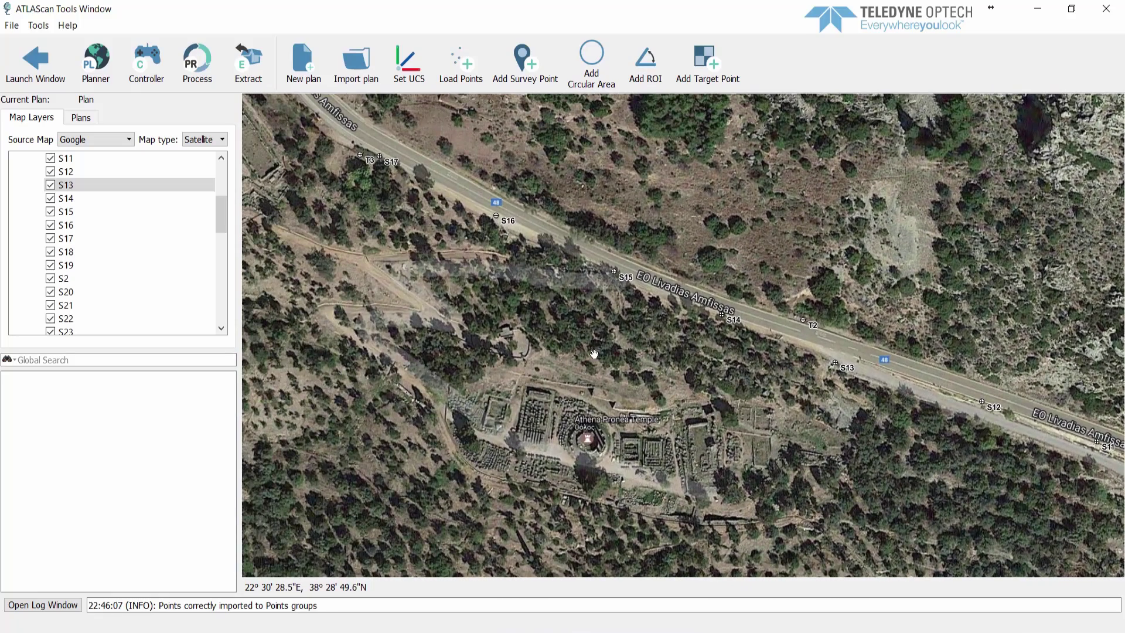
drag(594, 354, 577, 345)
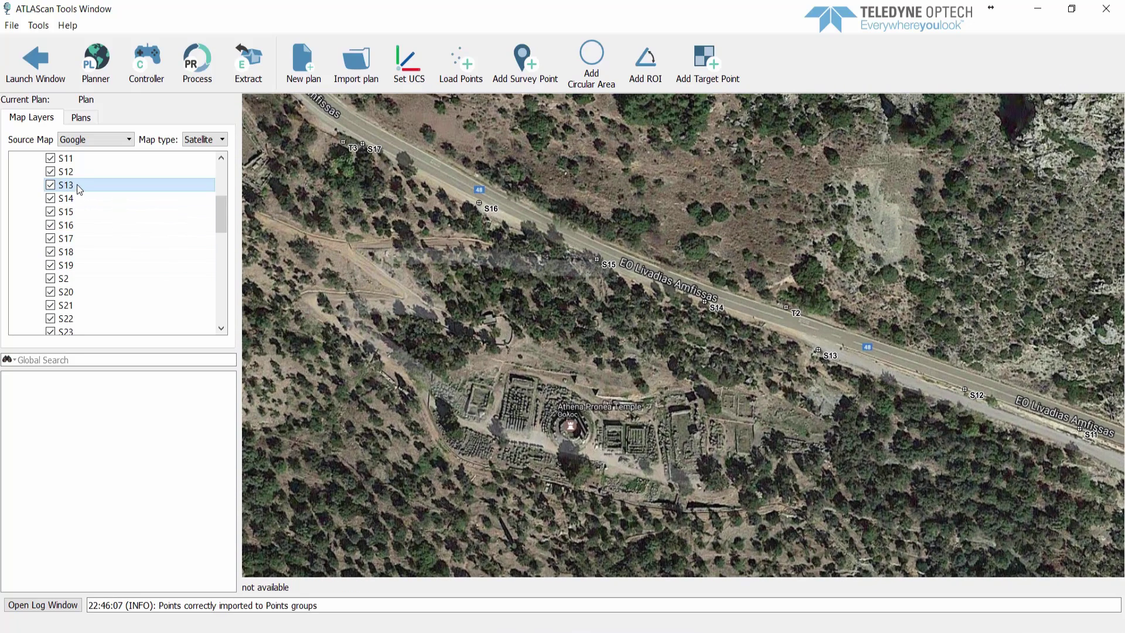
- Add S13 and S16 as scanner stations and S14 and S15 as plan targets
ctrl+click(80, 226)
right_click(79, 226)
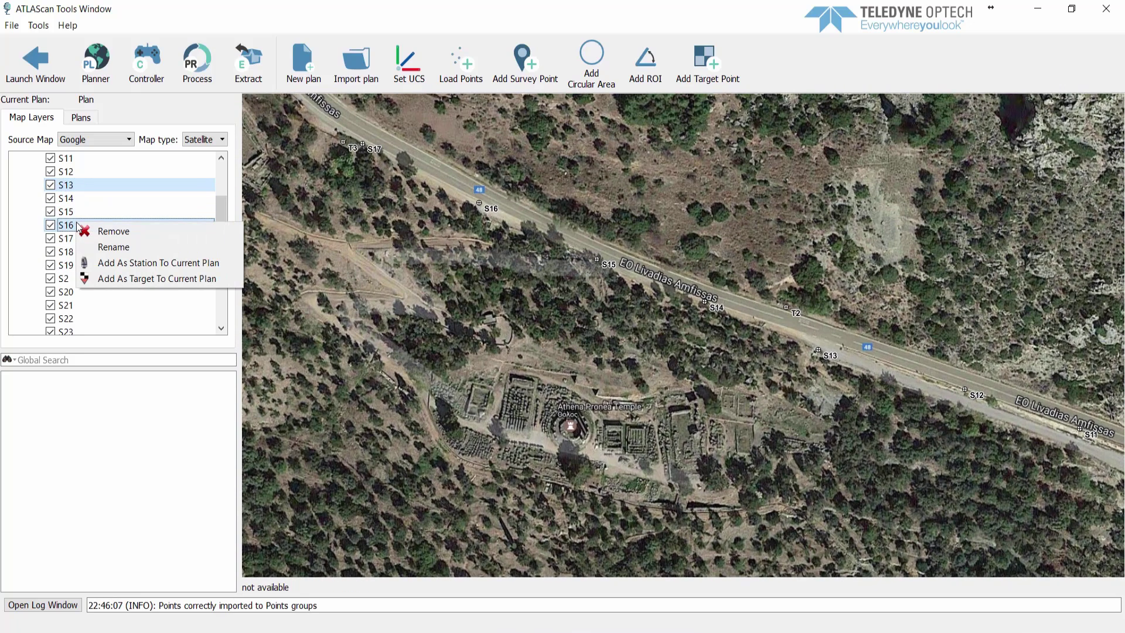
click(132, 262)
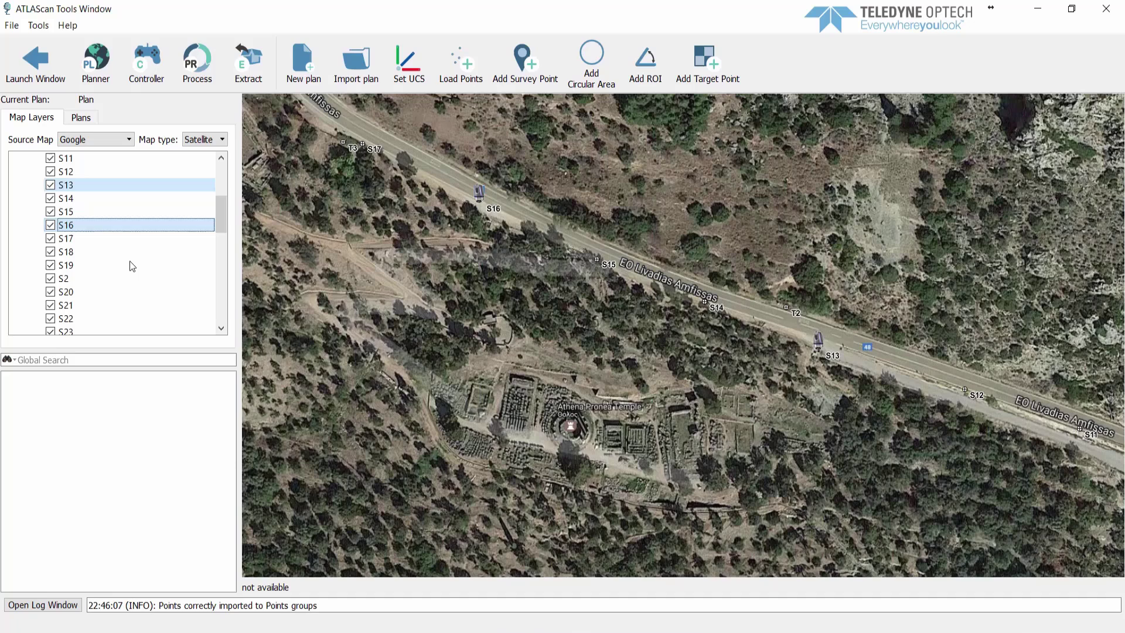
click(71, 199)
ctrl+click(70, 213)
right_click(71, 213)
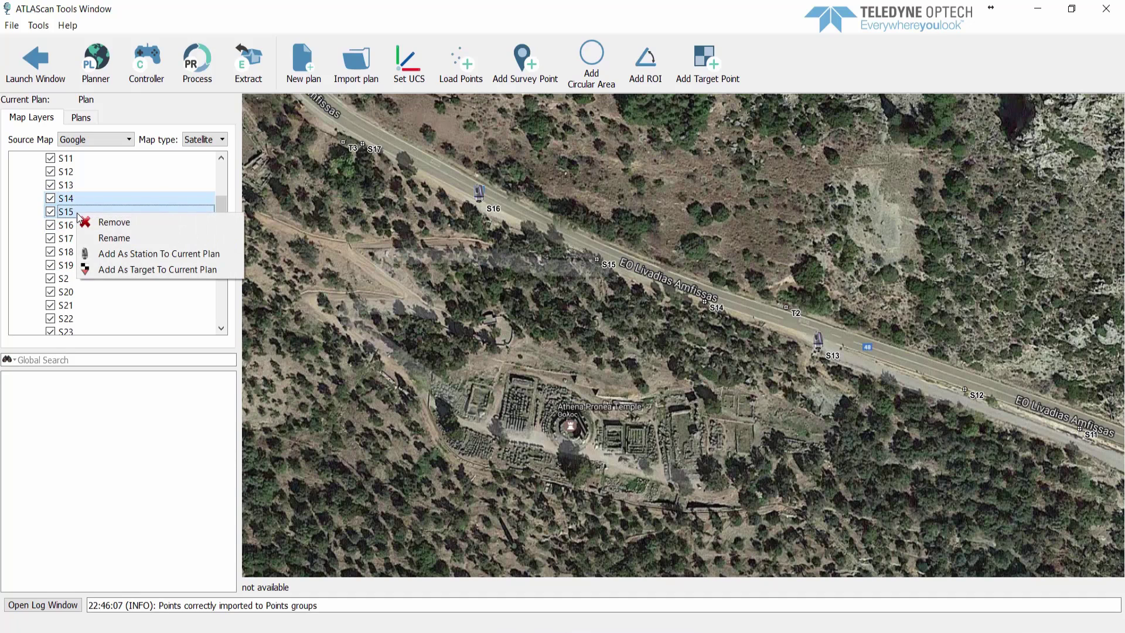
click(144, 268)
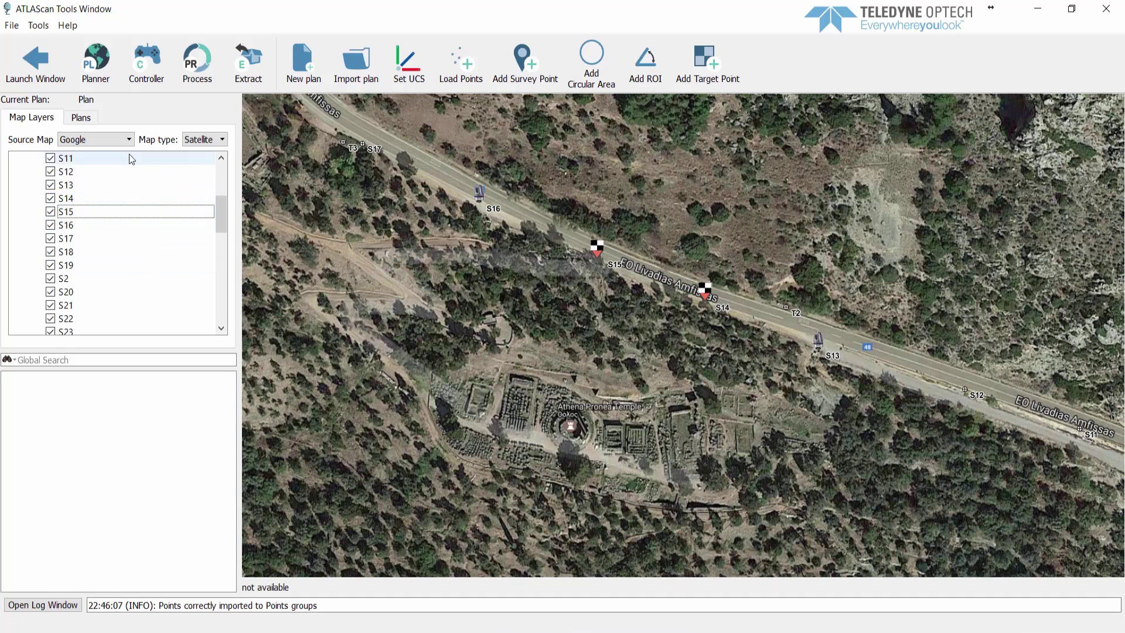
- Expand the plan and review the properties of S13, S16, S14 and S15
click(81, 117)
click(14, 140)
click(64, 152)
click(68, 170)
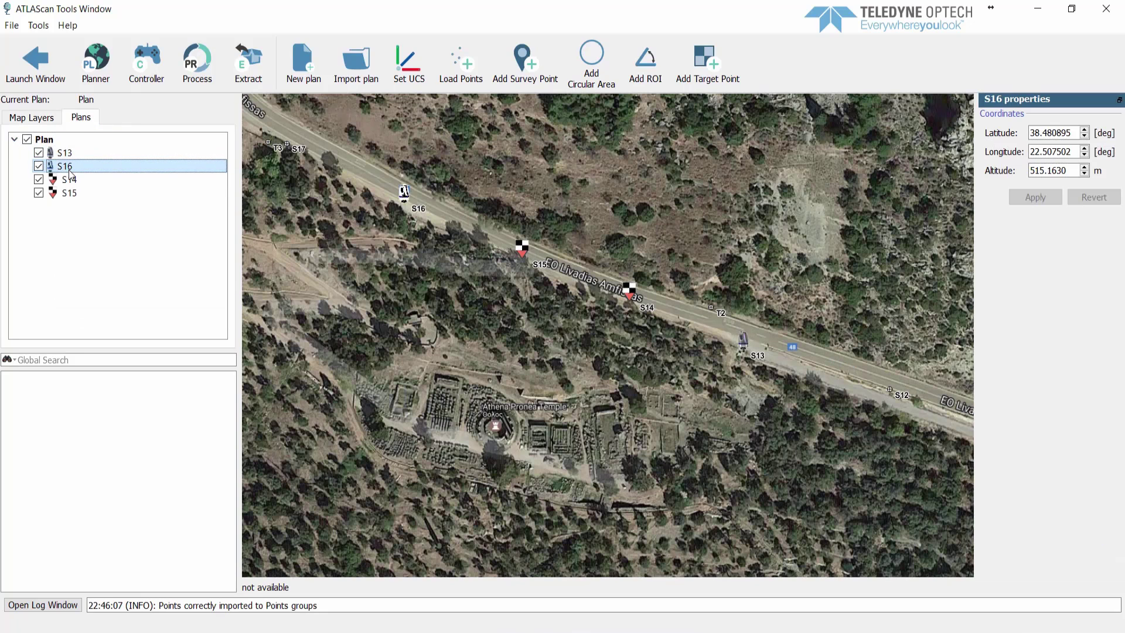
click(72, 182)
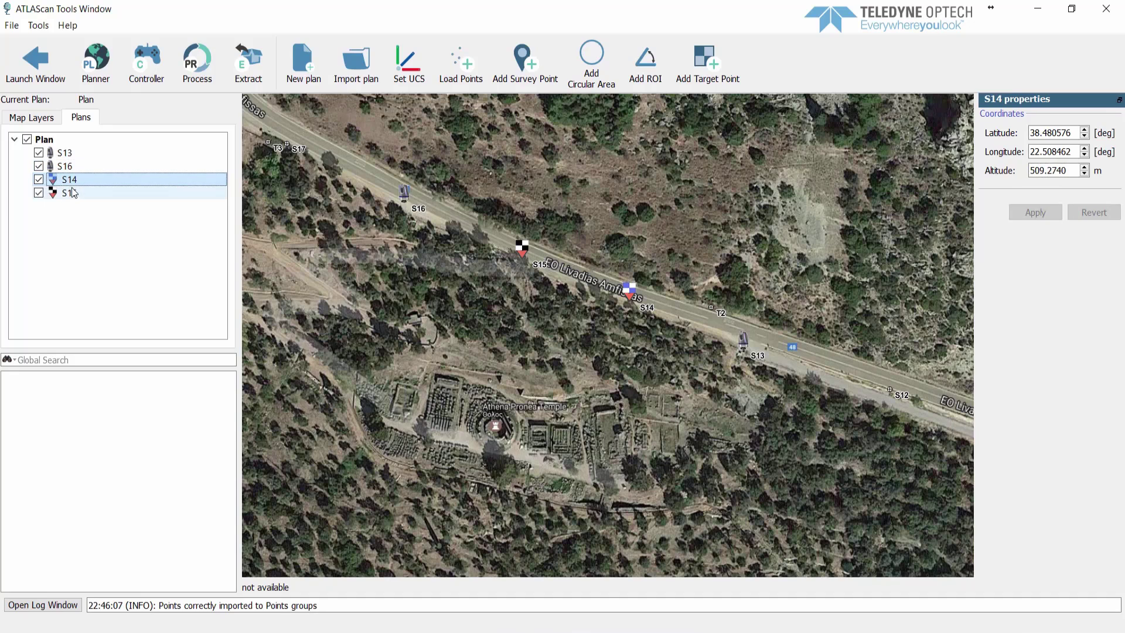
click(74, 196)
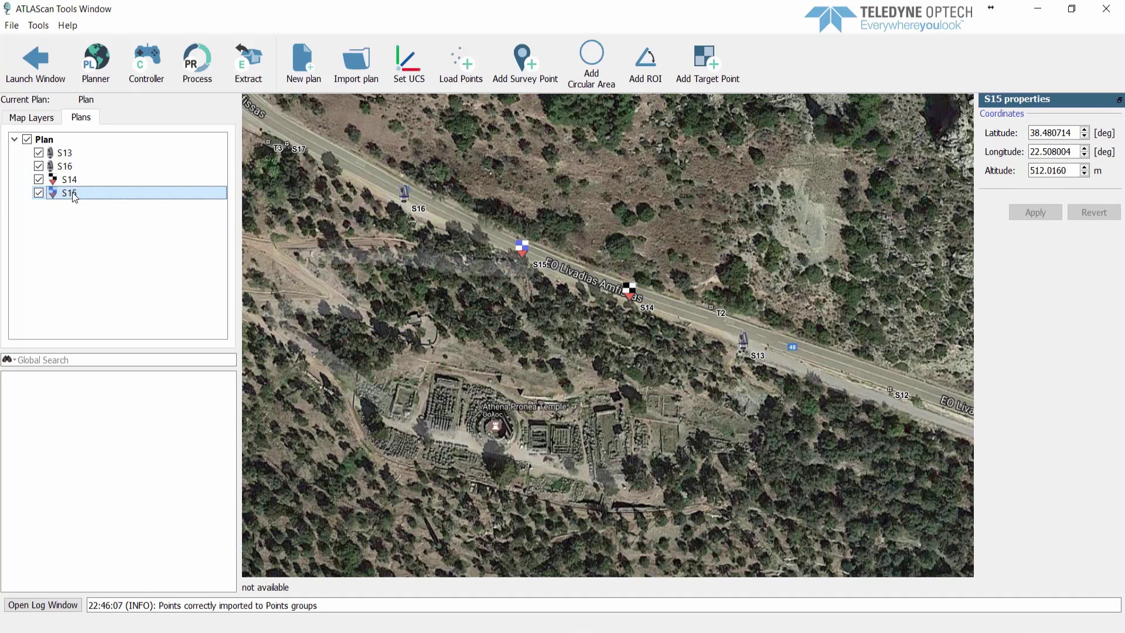
- Nest target S14 under station S13 and target S15 under station S16
click(74, 181)
mouse_move(78, 183)
mouse_down()
mouse_move(76, 154)
mouse_move(71, 168)
mouse_up()
click(73, 181)
click(25, 152)
click(25, 179)
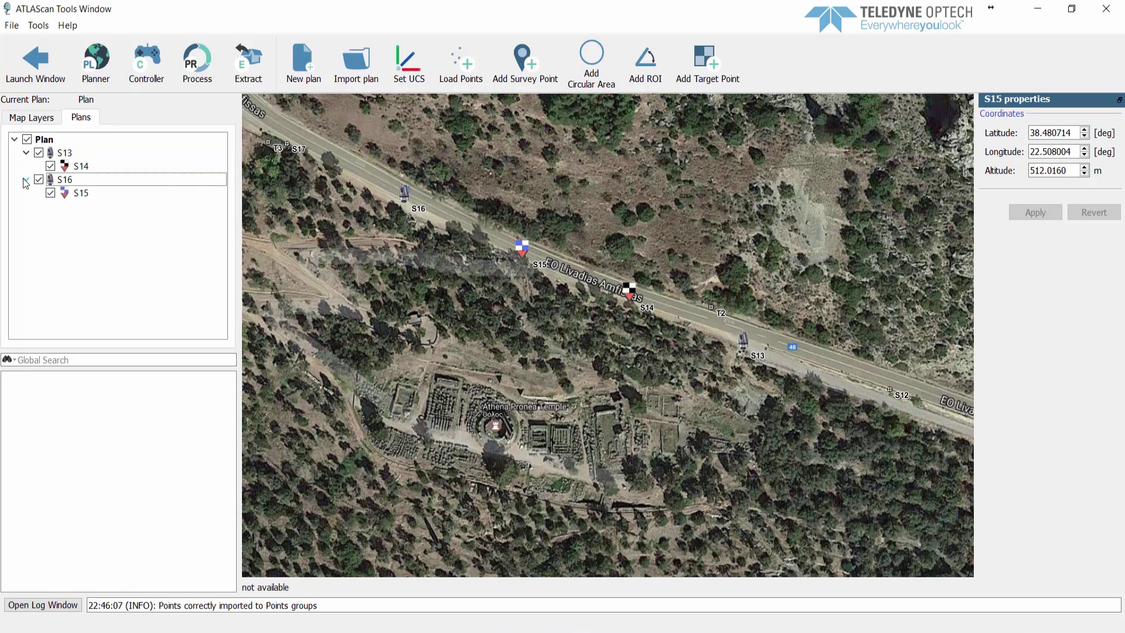
- Add region of interest S13_ROI1 for station S13 and swing its wedge over the temple area
click(64, 152)
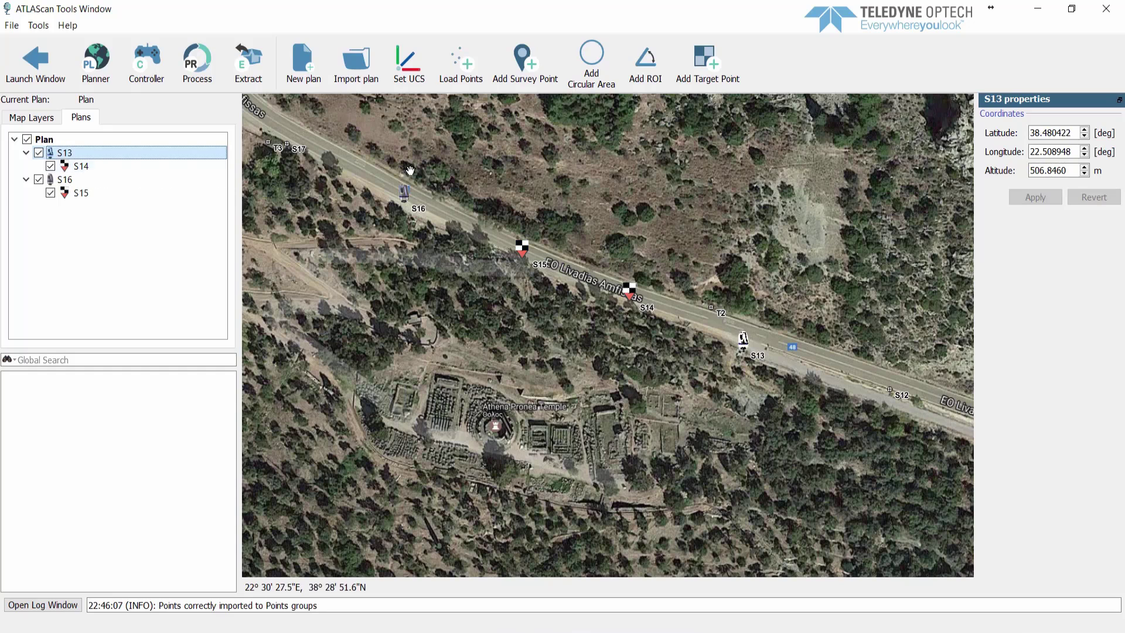
click(645, 59)
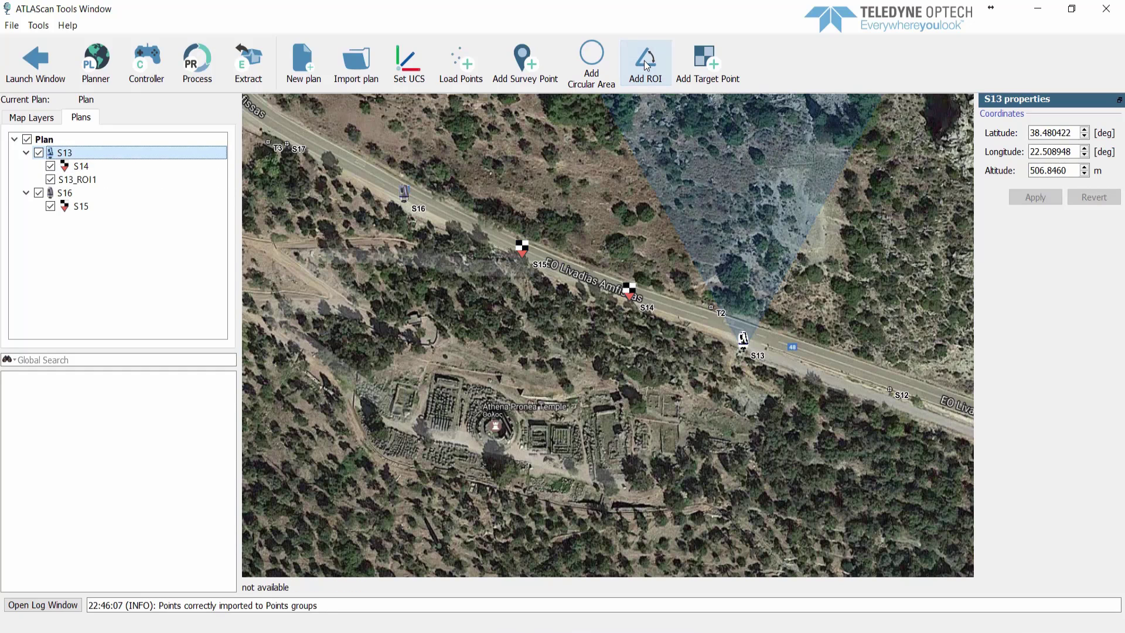
click(634, 157)
drag(633, 155, 650, 478)
drag(798, 257, 586, 358)
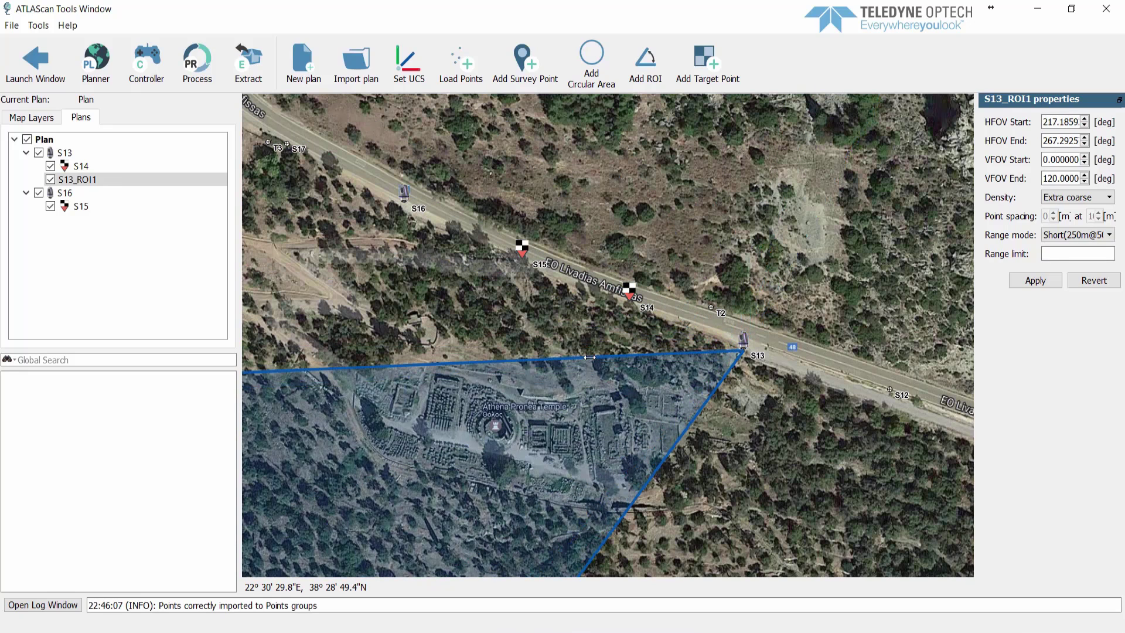
- Add region of interest S16_ROI2 for station S16, widen it over the temple, and apply
click(64, 198)
click(646, 58)
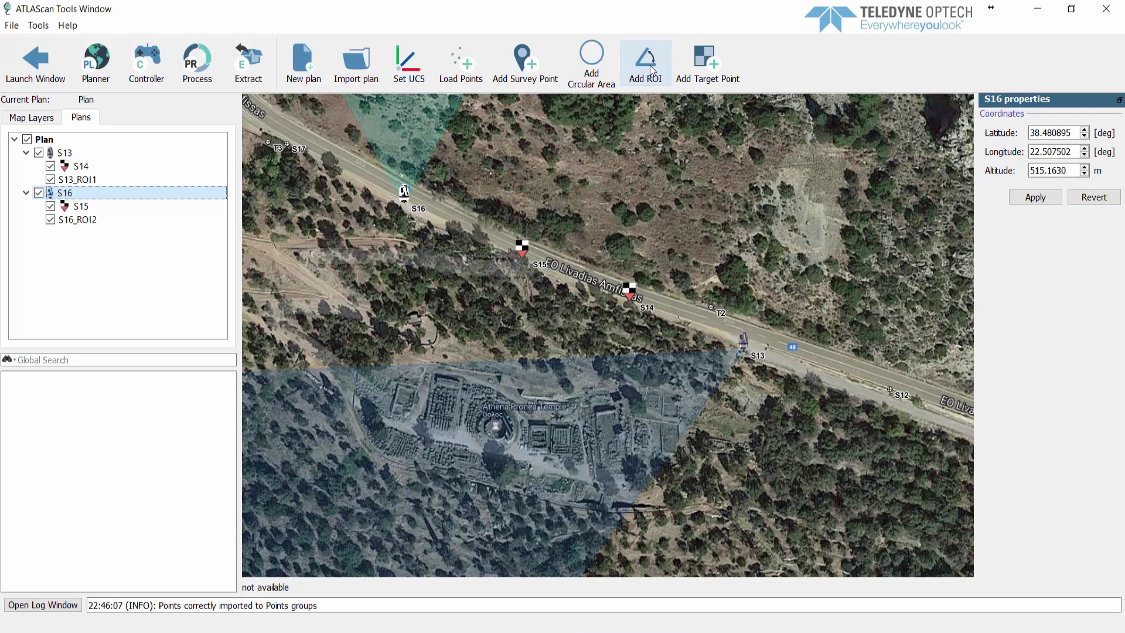
click(438, 132)
drag(438, 132, 487, 290)
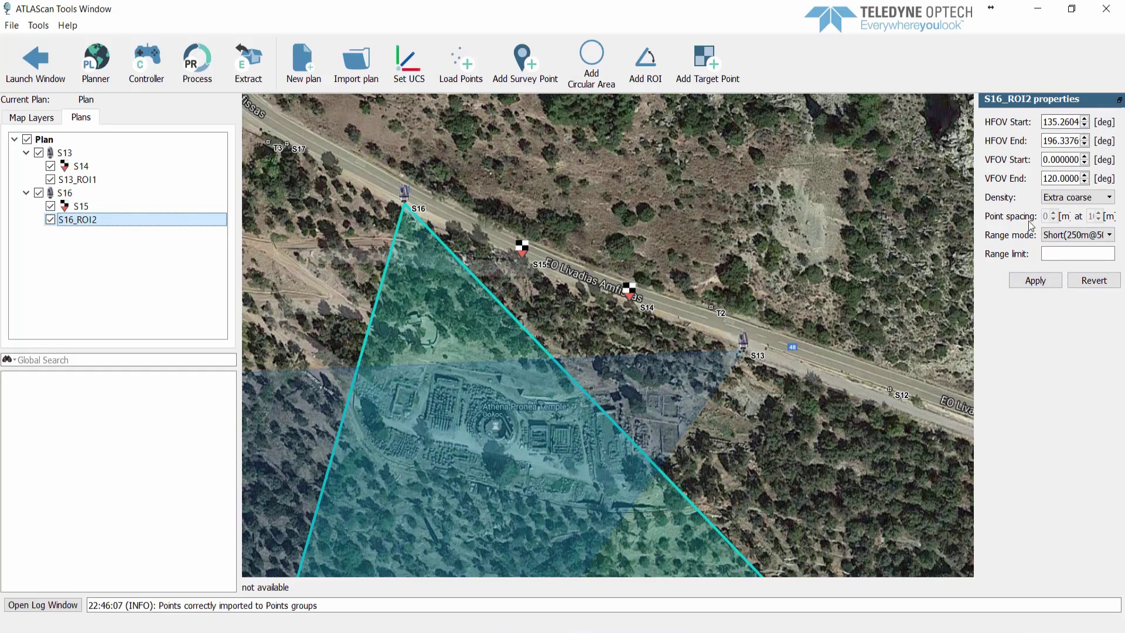
click(1036, 280)
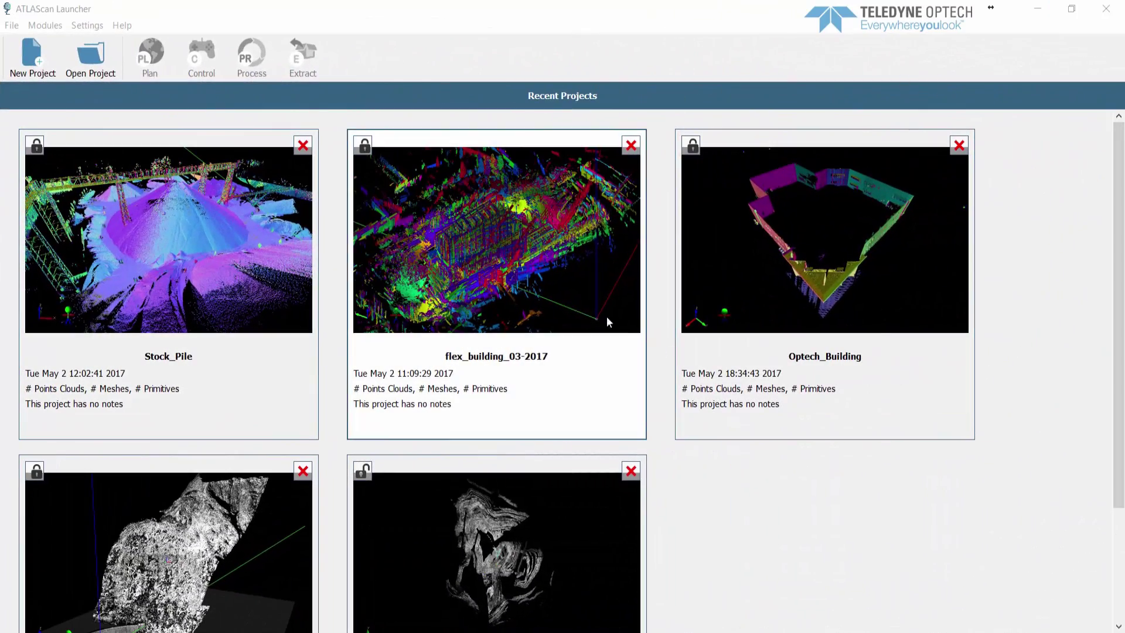
- Open the OpenPitMine project from Recent Projects in the Process module
scroll(1091, 325, down, 4)
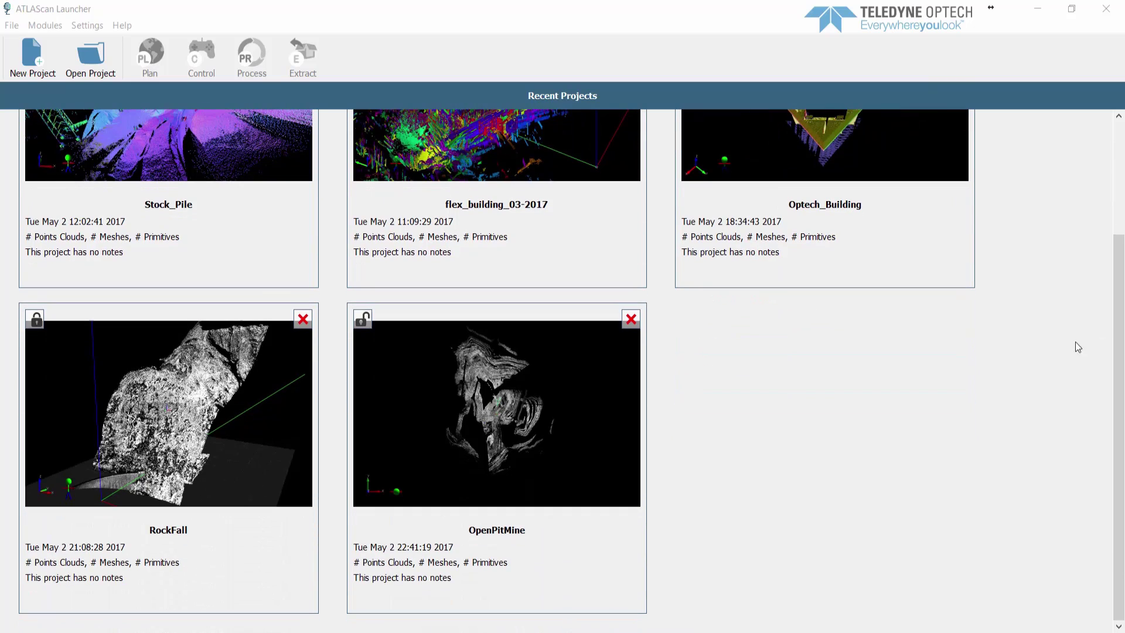
click(535, 426)
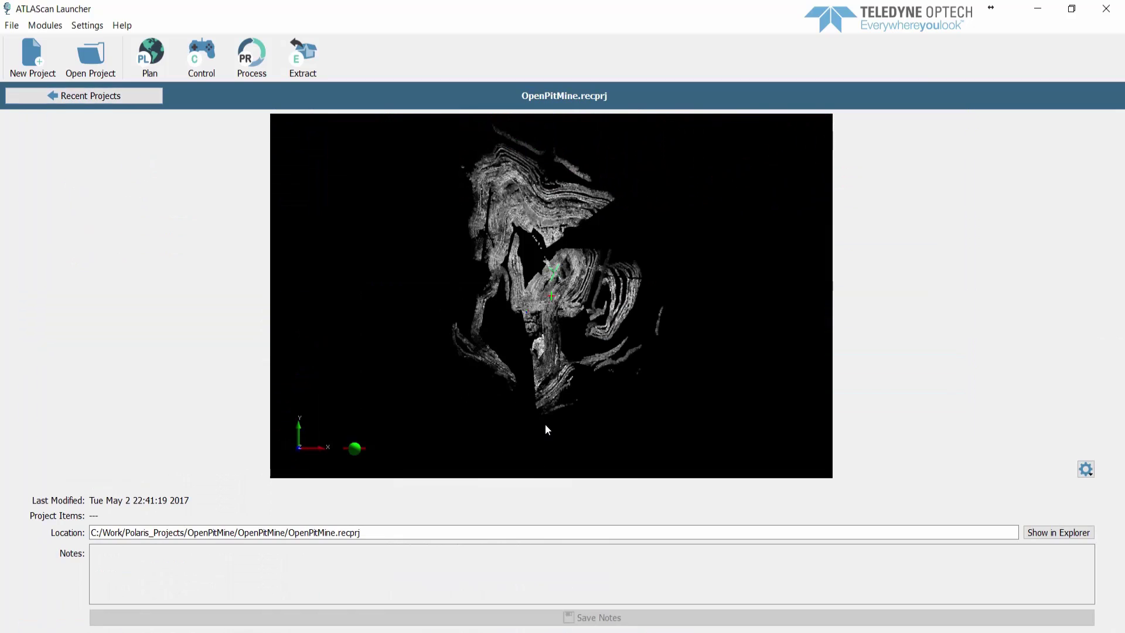
click(249, 65)
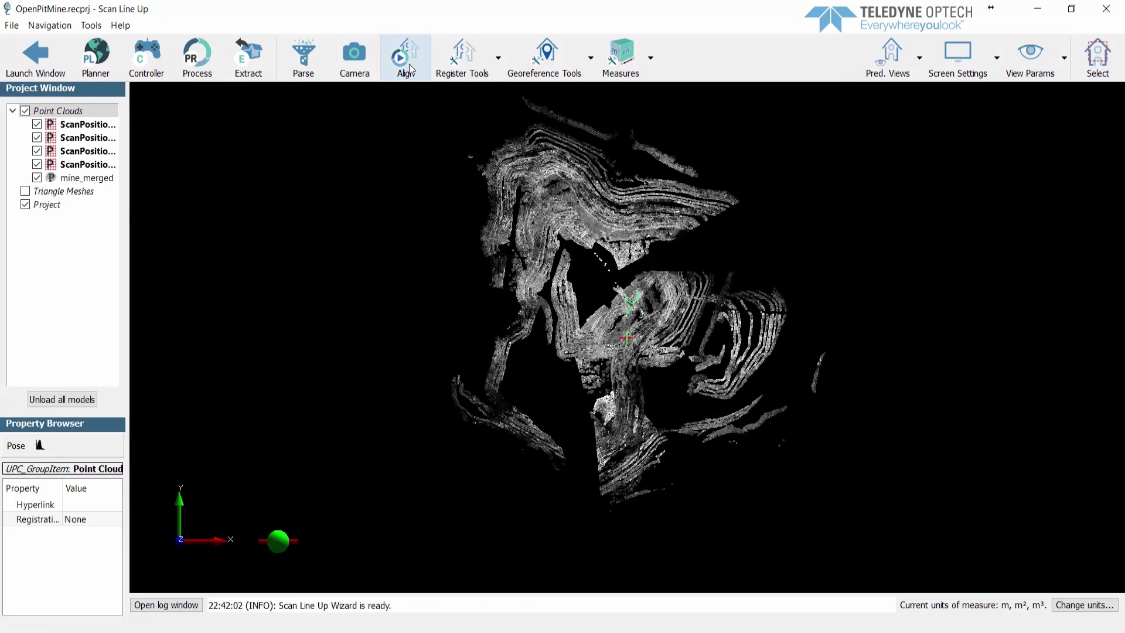
- Select ScanPositions 1–4 and colour their point clouds by scan ID
click(462, 71)
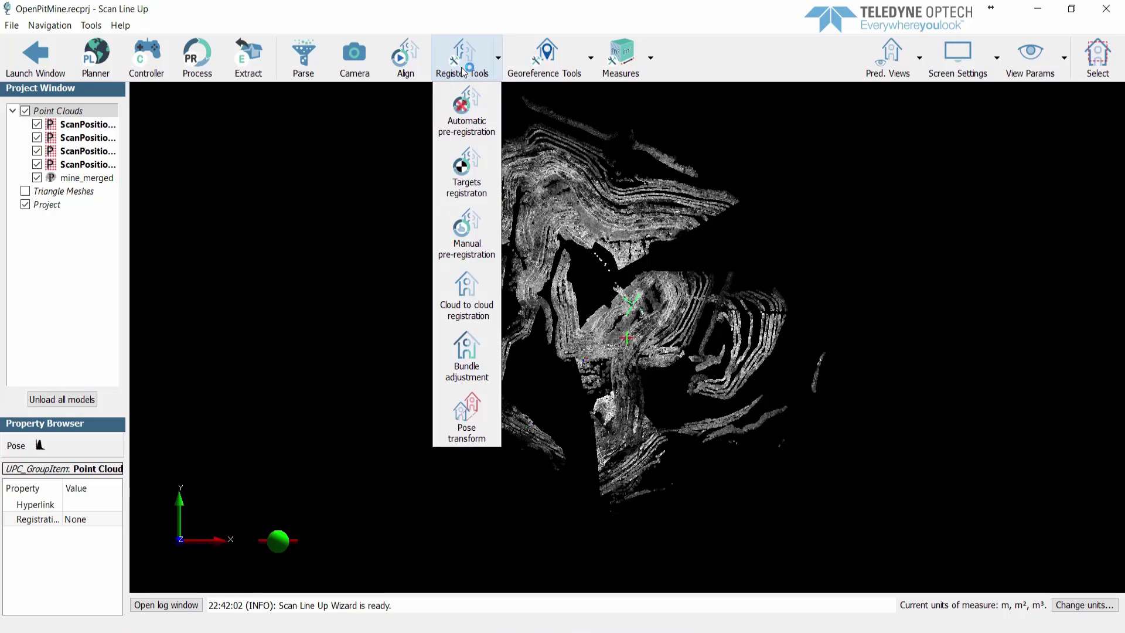
click(542, 71)
click(121, 130)
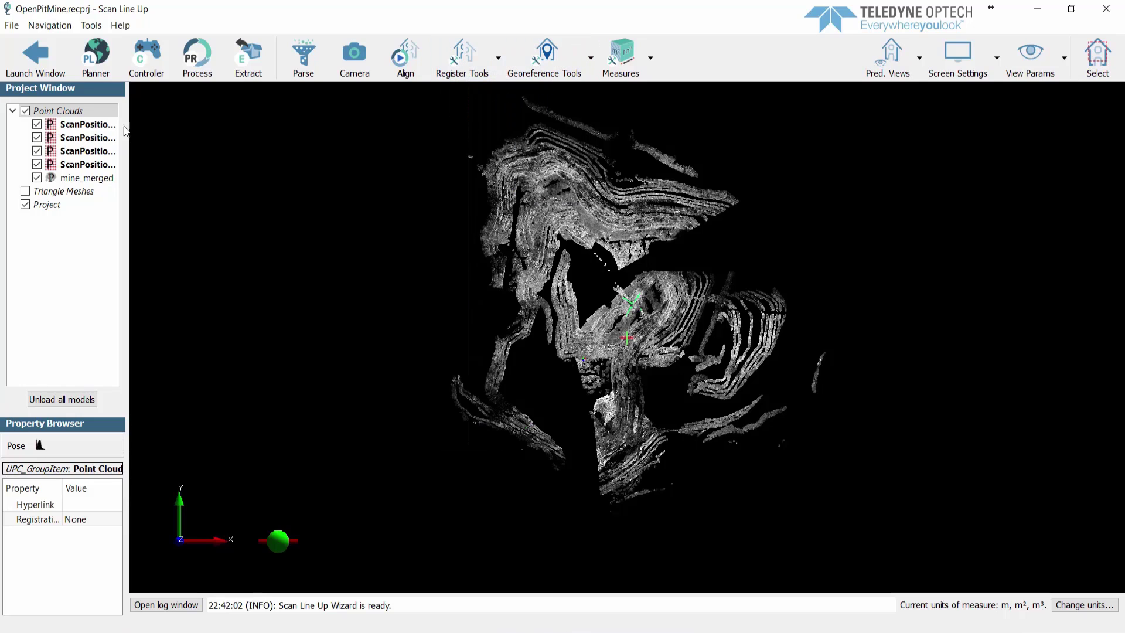
click(92, 129)
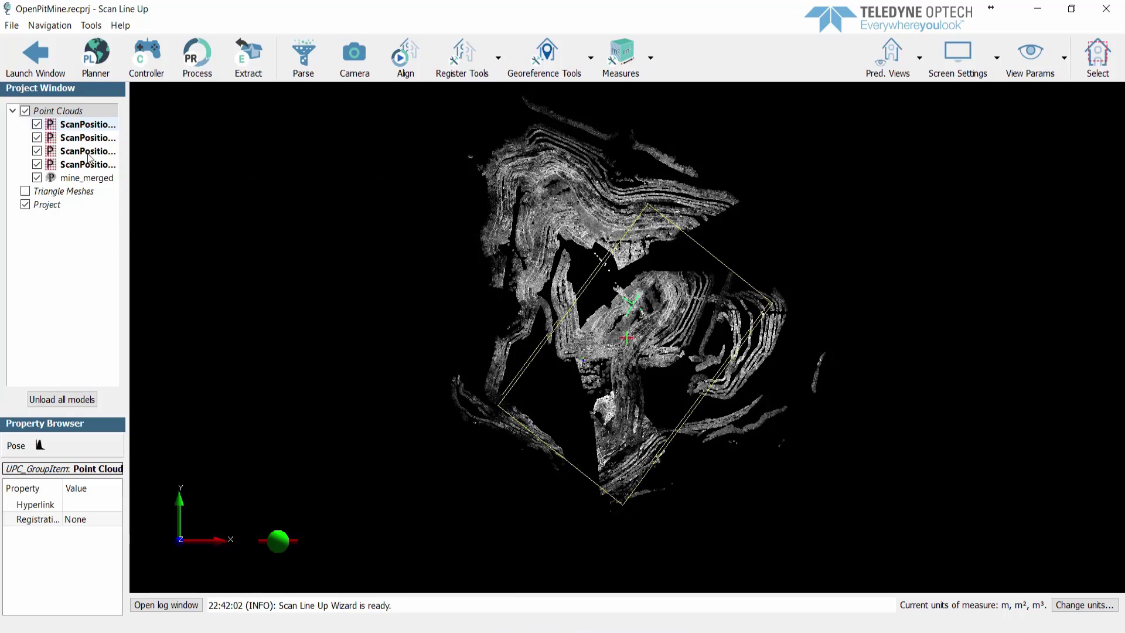
shift+click(88, 164)
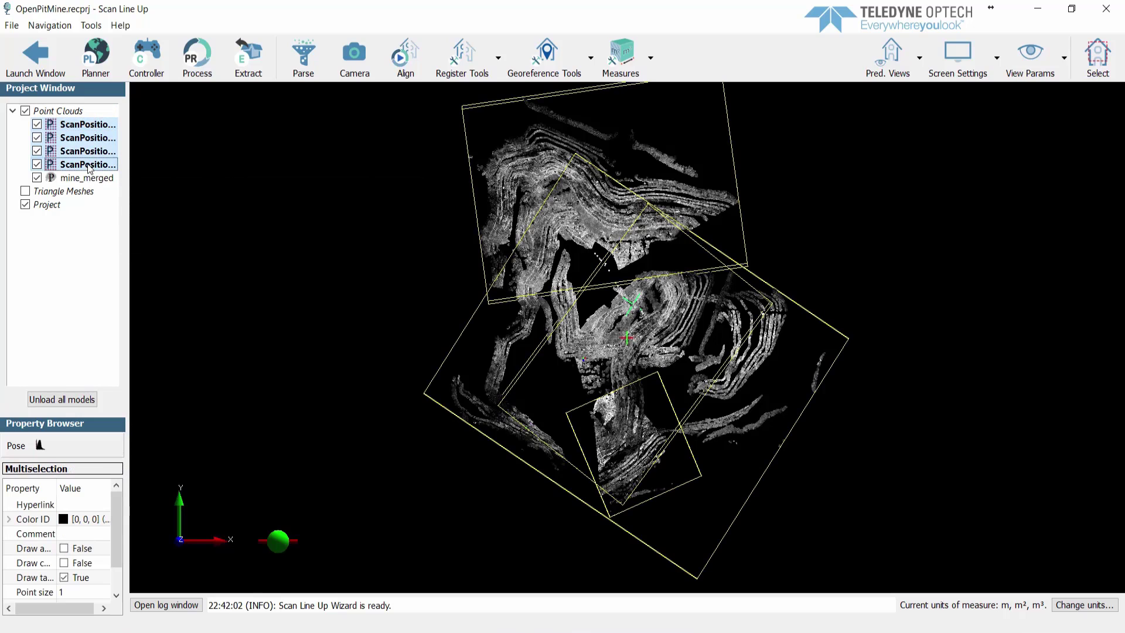
click(958, 59)
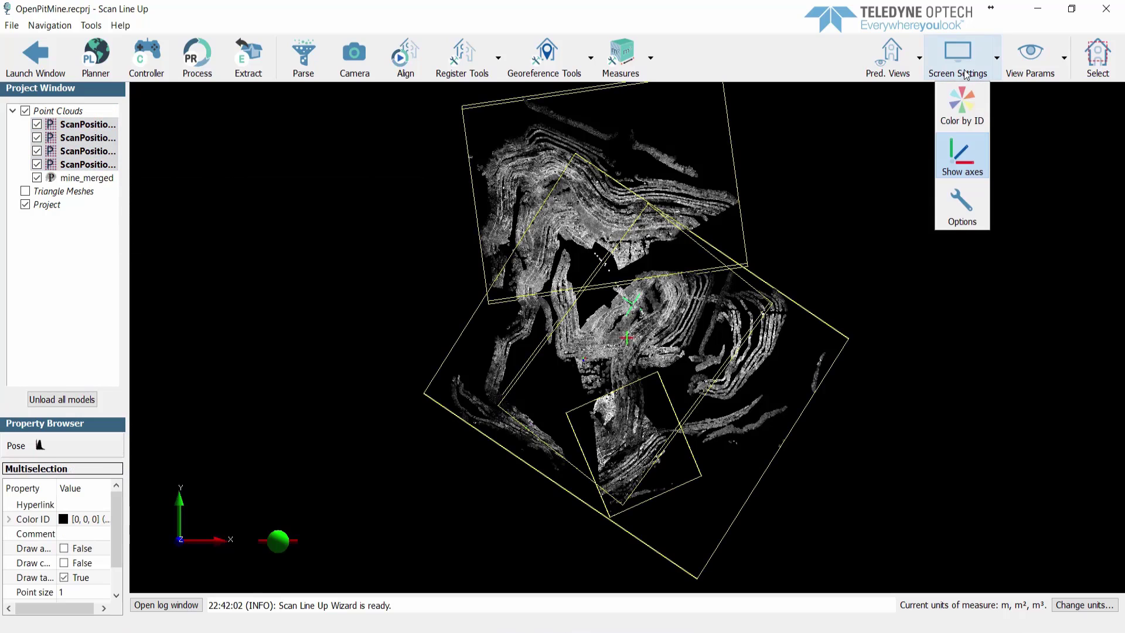
click(964, 112)
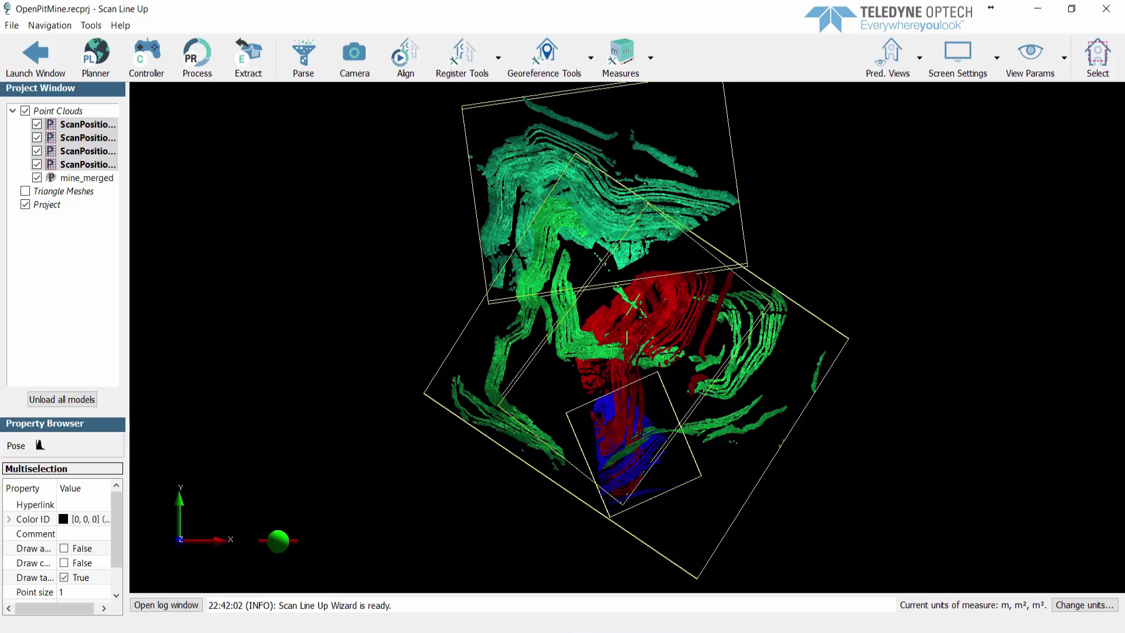
- Set Mining/terrain registration with constrained-origin preregistration at 0.15 m horizontal and 0.15 m vertical confidence
click(399, 66)
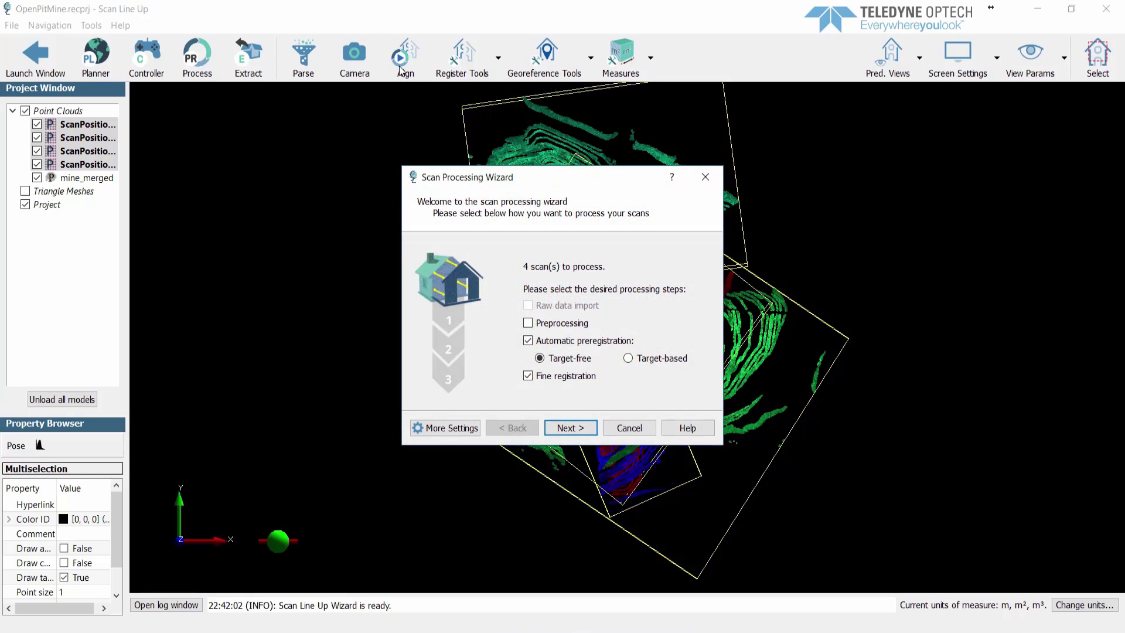
drag(530, 174, 283, 122)
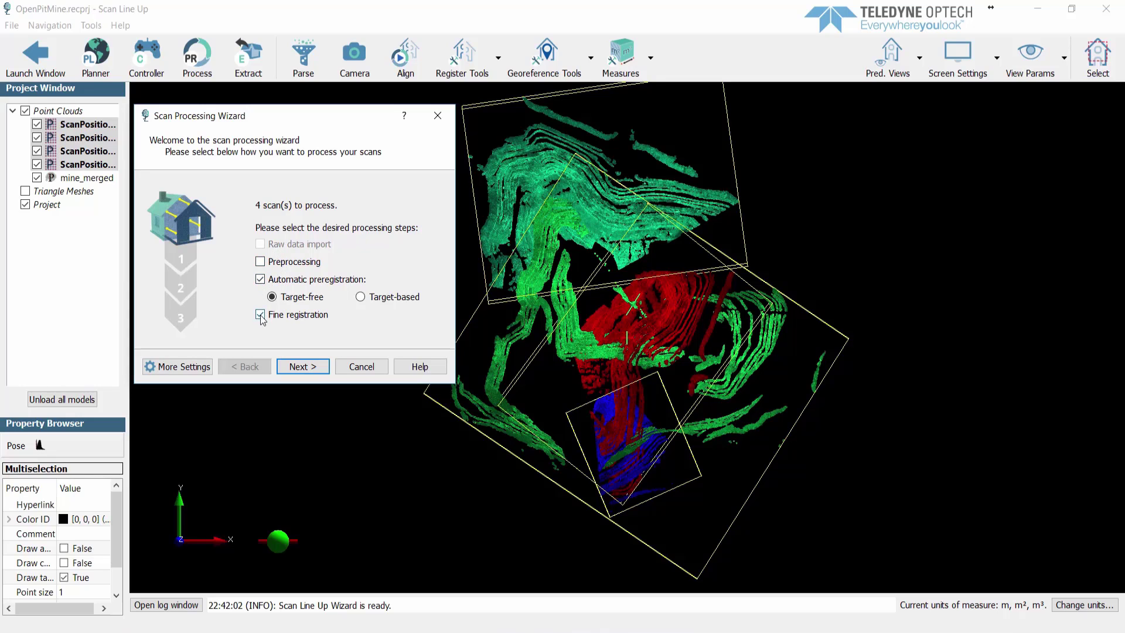
click(298, 367)
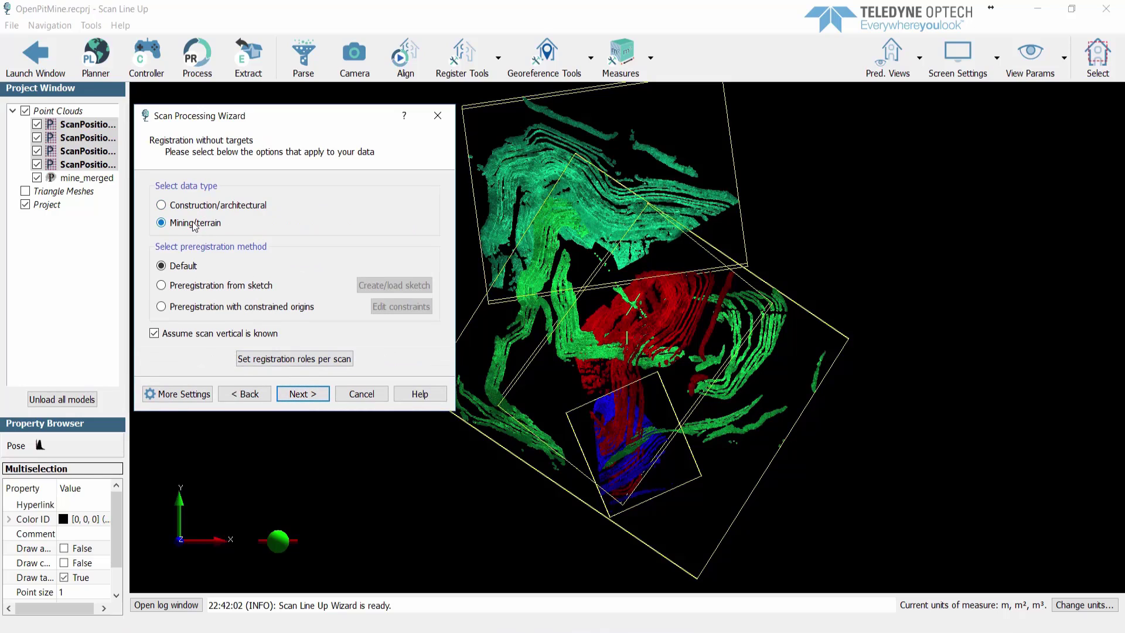
click(162, 308)
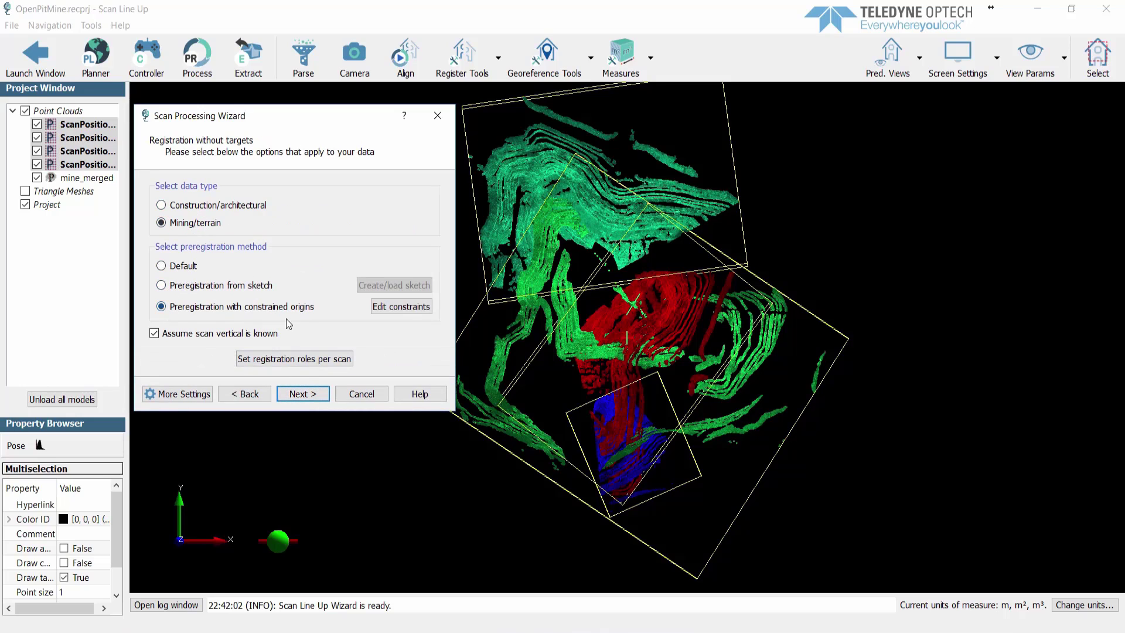
click(400, 314)
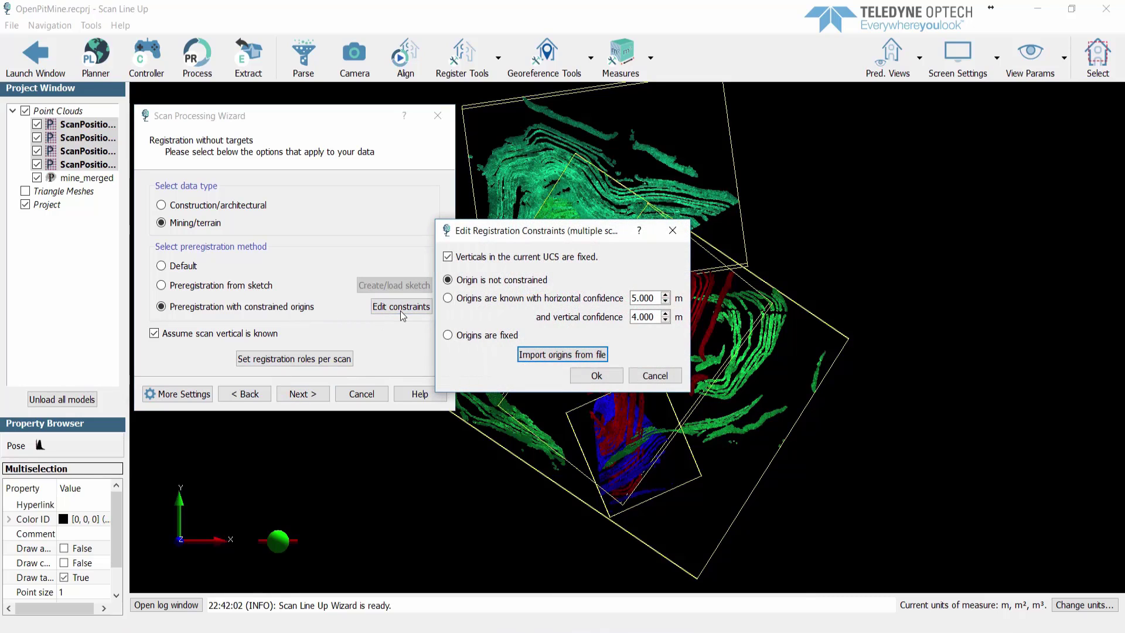
click(449, 298)
drag(657, 297, 629, 298)
text(0.15)
drag(655, 316, 626, 319)
text(0.15)
click(596, 377)
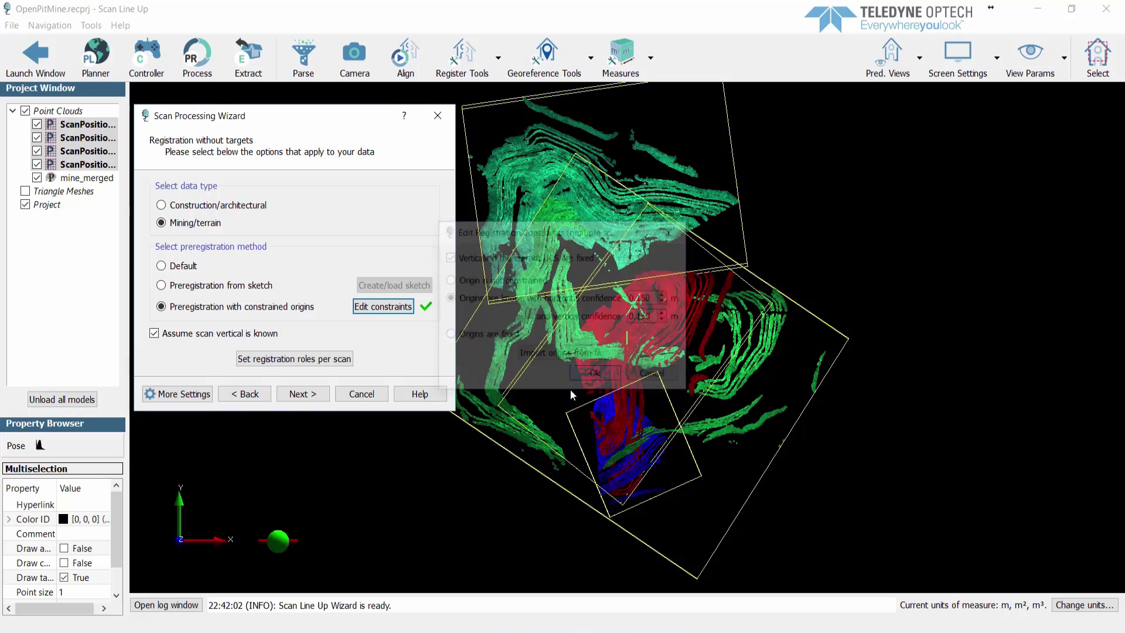
- Run preregistration and fine registration of the four scans to completion
click(304, 398)
click(304, 398)
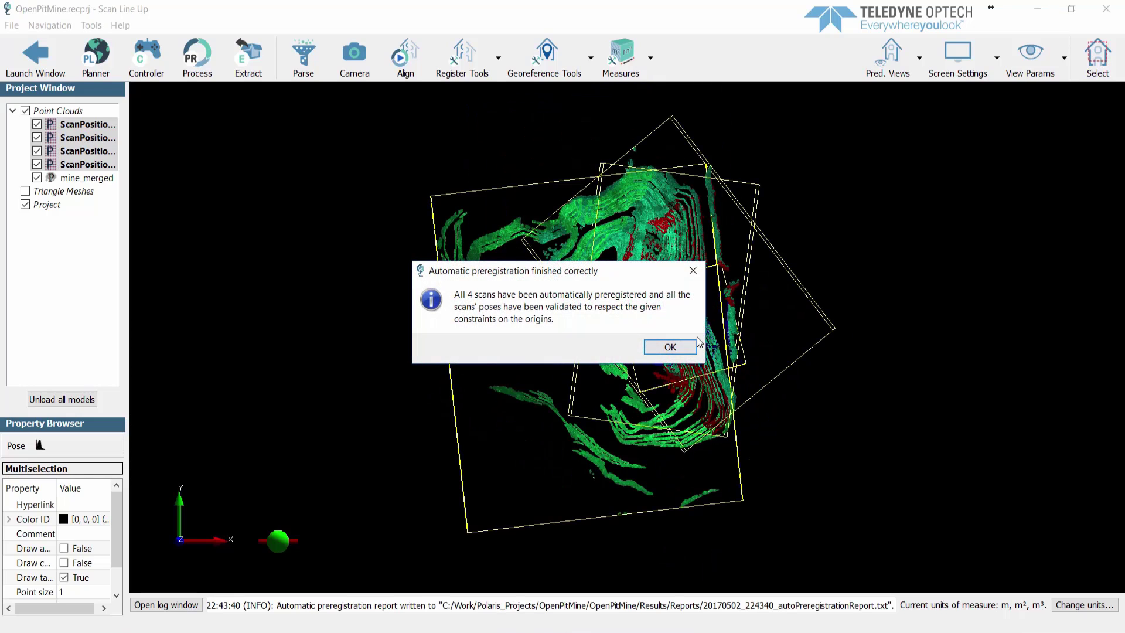
click(683, 348)
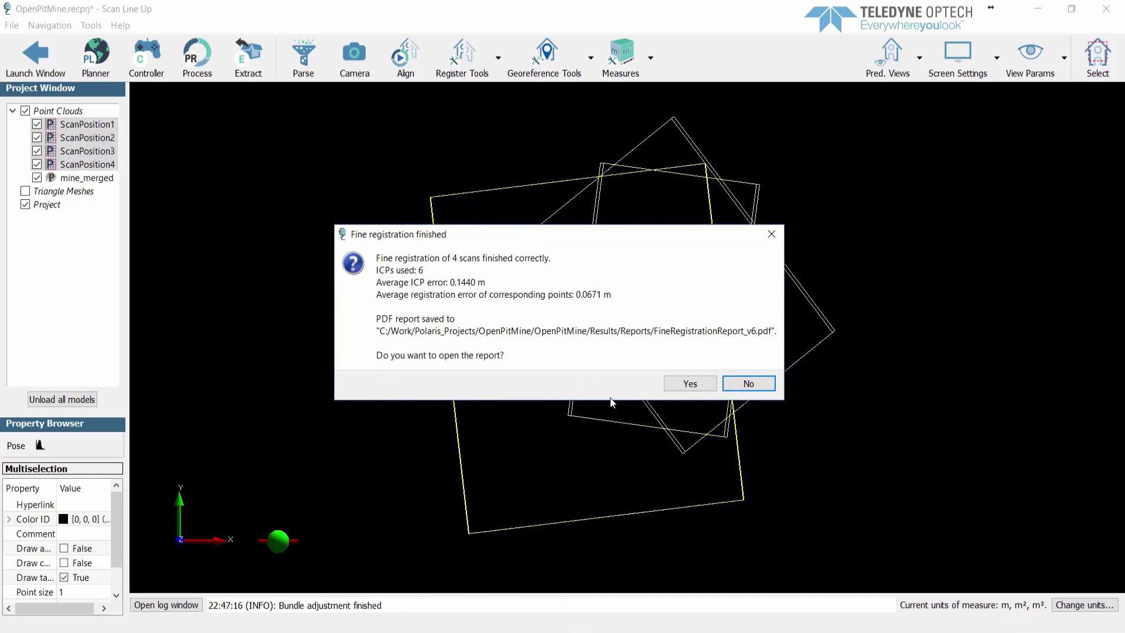
- Open FineRegistrationReport_v6.pdf and scroll through the OpenPitMine bundle adjustment results
click(692, 383)
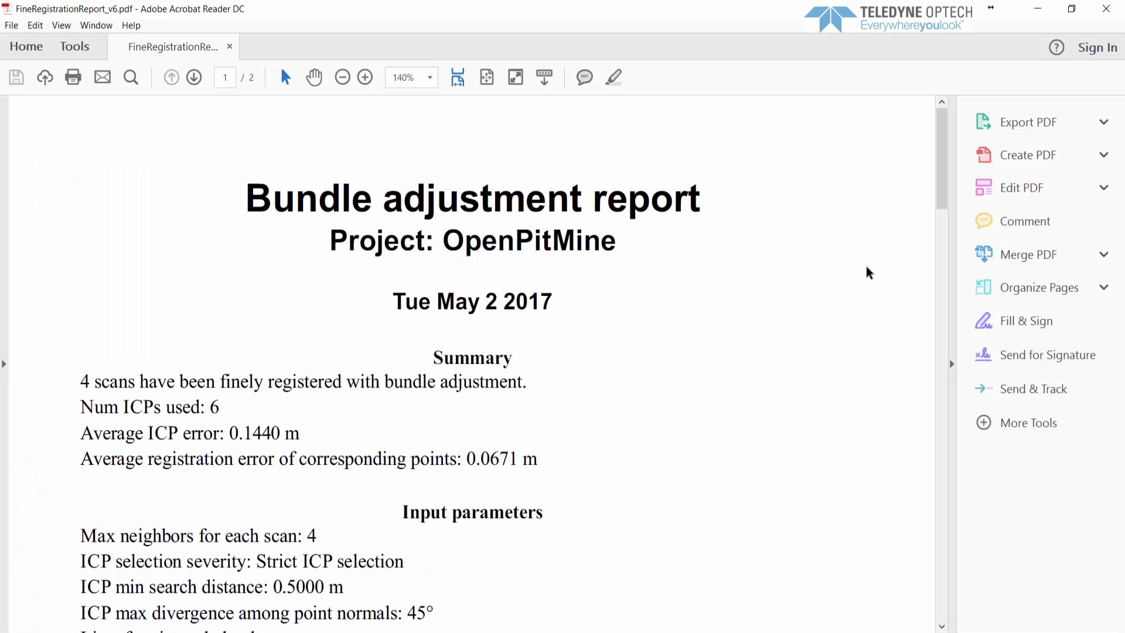
drag(946, 183, 934, 244)
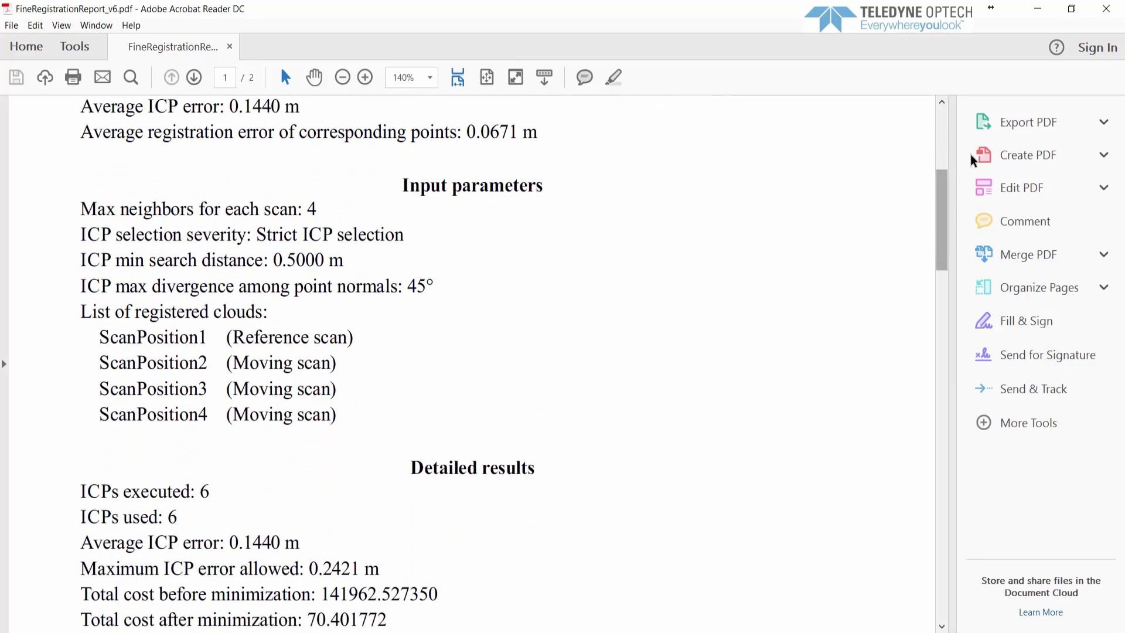
- Close the report and load the point clouds of ScanPosition1–4
click(1107, 9)
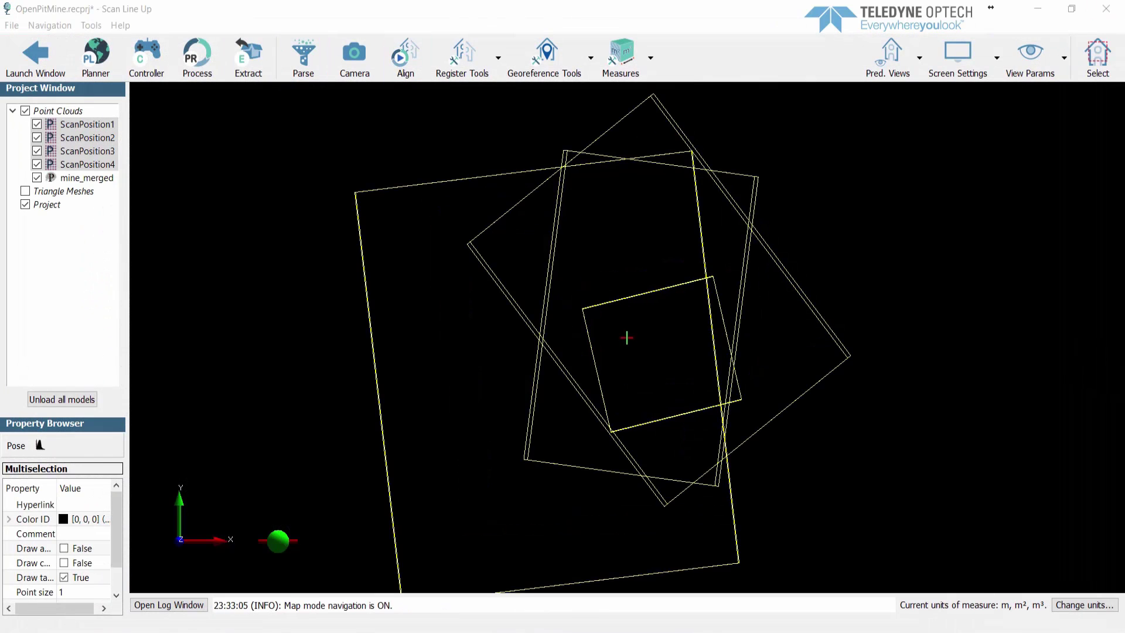
click(88, 124)
shift+click(80, 165)
right_click(80, 165)
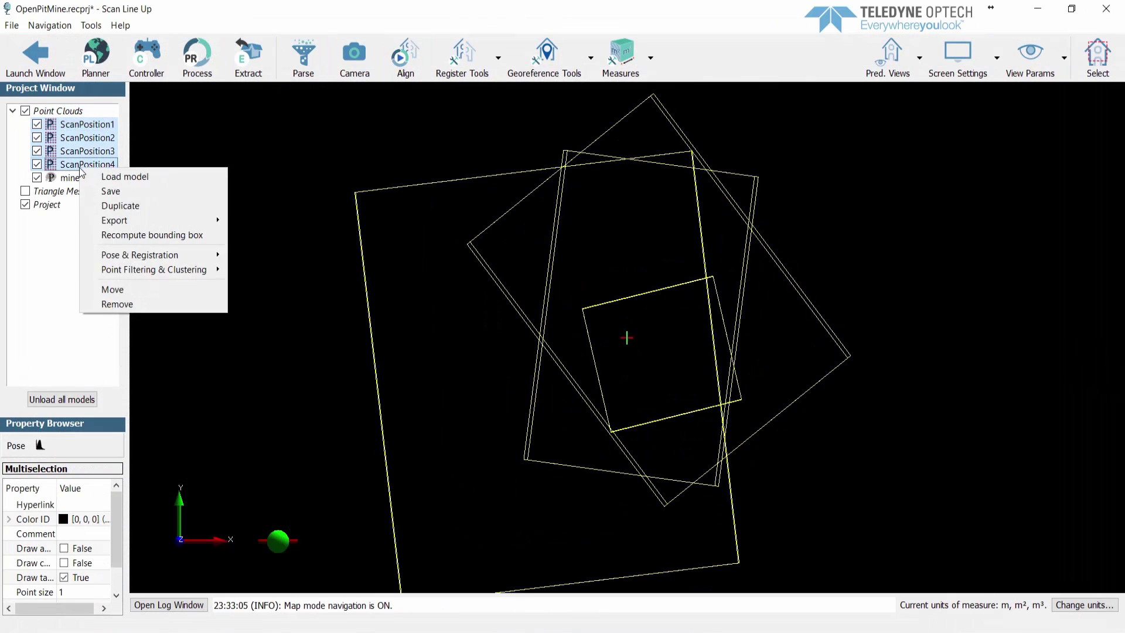
click(114, 175)
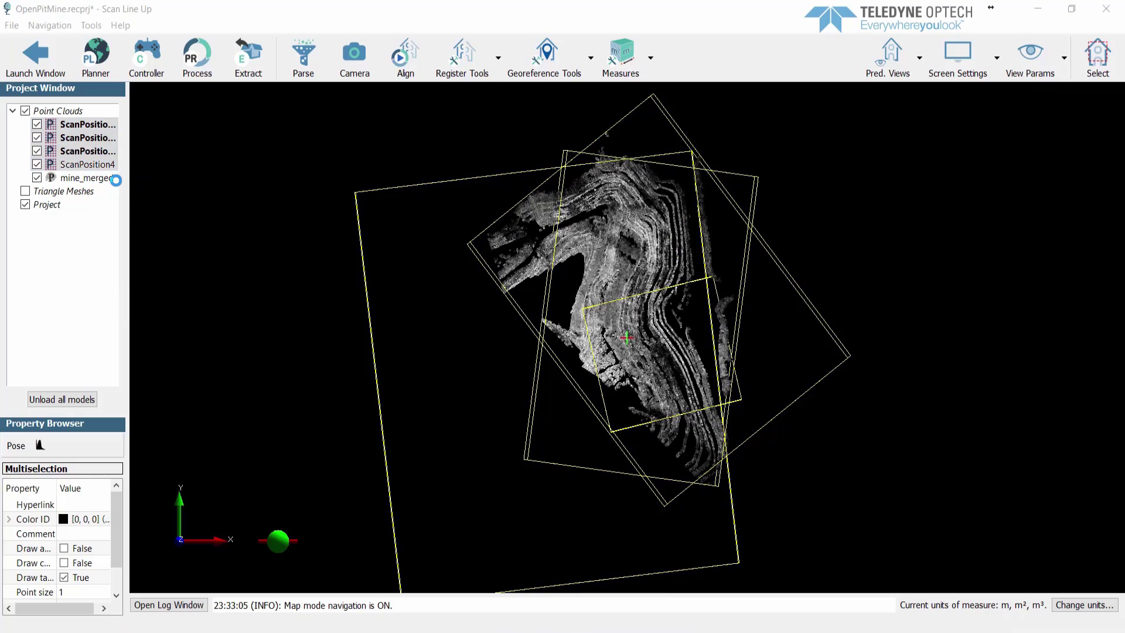
- Colour the four scan clouds by scan ID and apply the default view
click(959, 71)
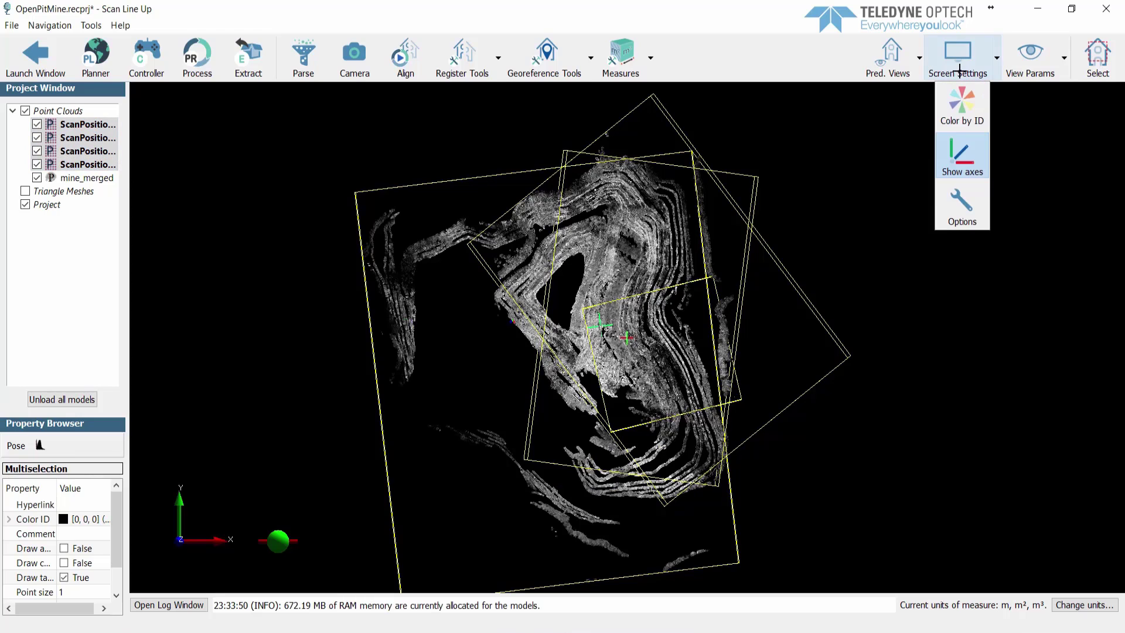
click(958, 104)
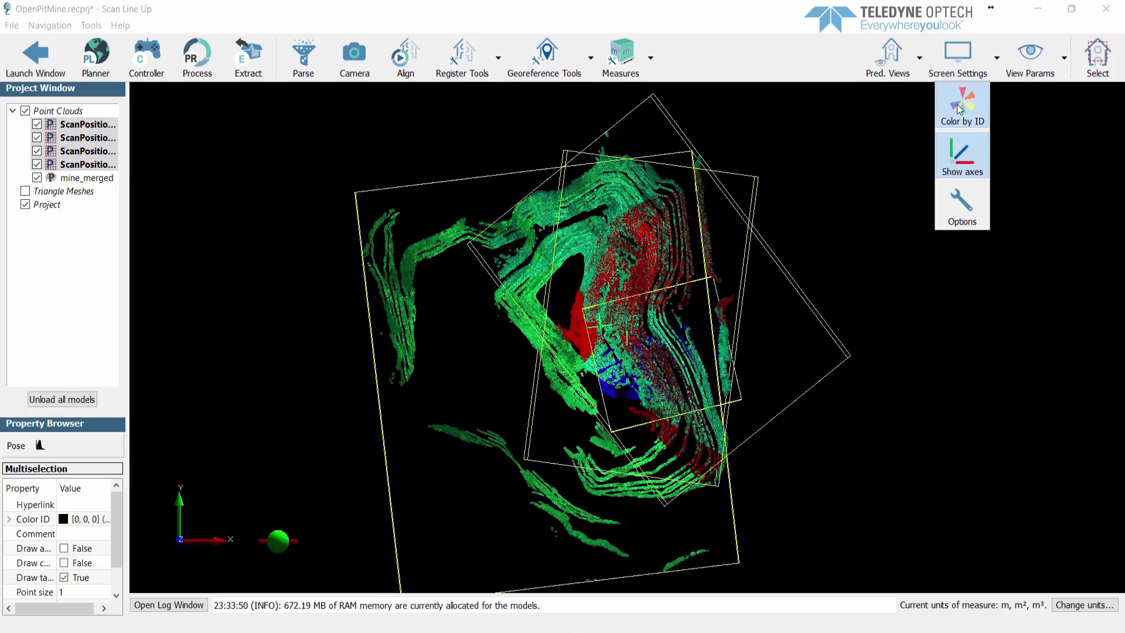
click(887, 70)
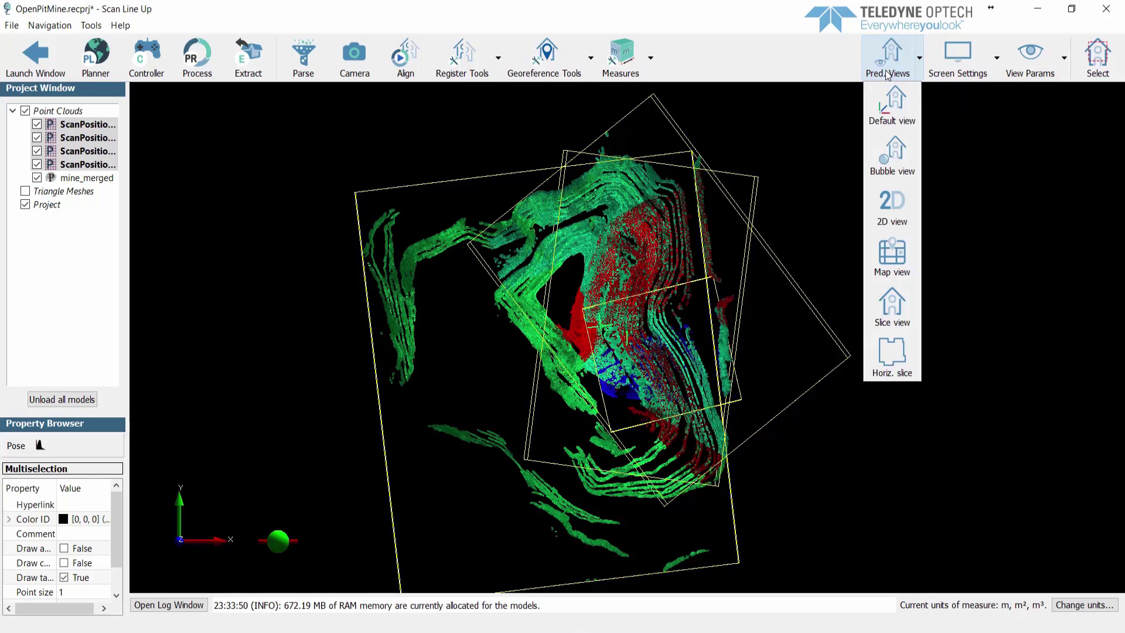
click(161, 114)
scroll(320, 193, up, 2)
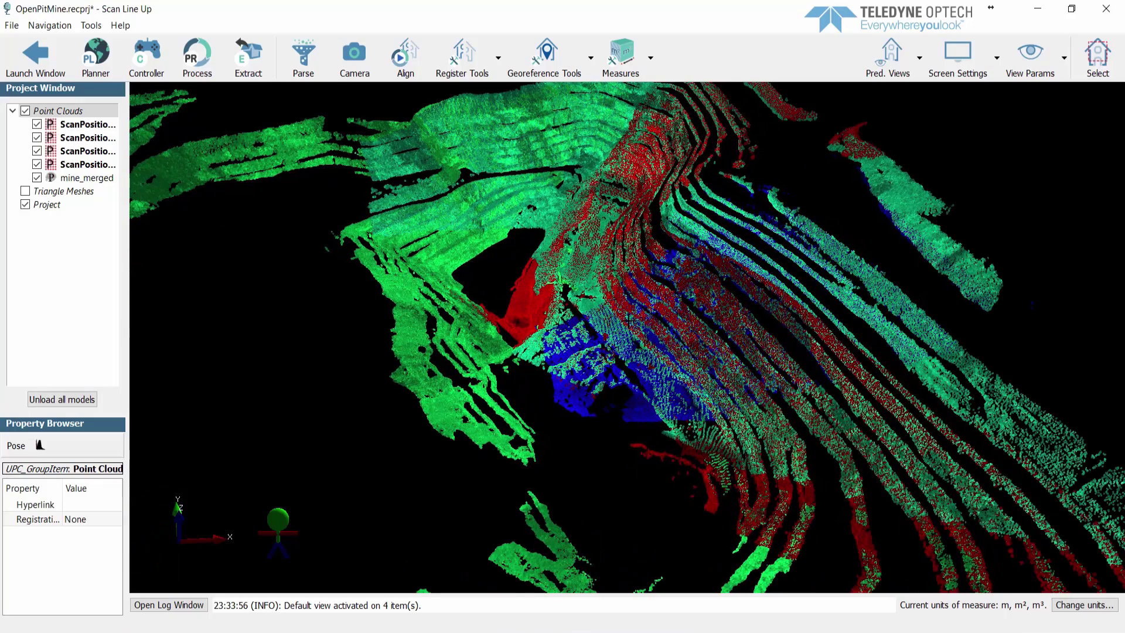
- Move OpenPitMine into the Extract workspace, leaving the workspace selection unchanged
click(259, 64)
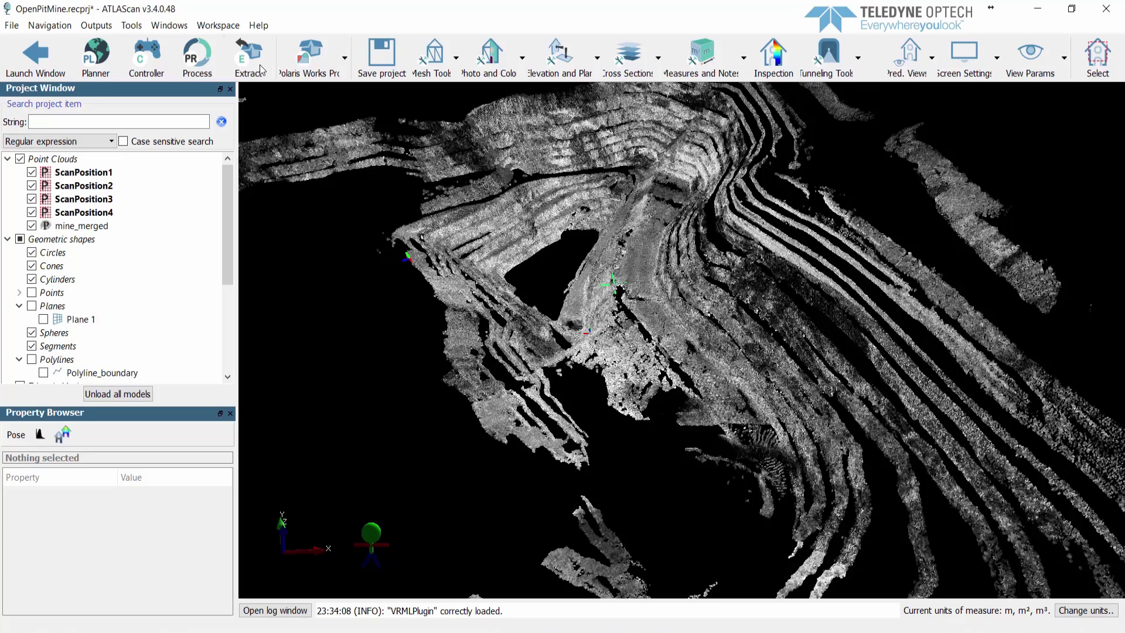
click(298, 63)
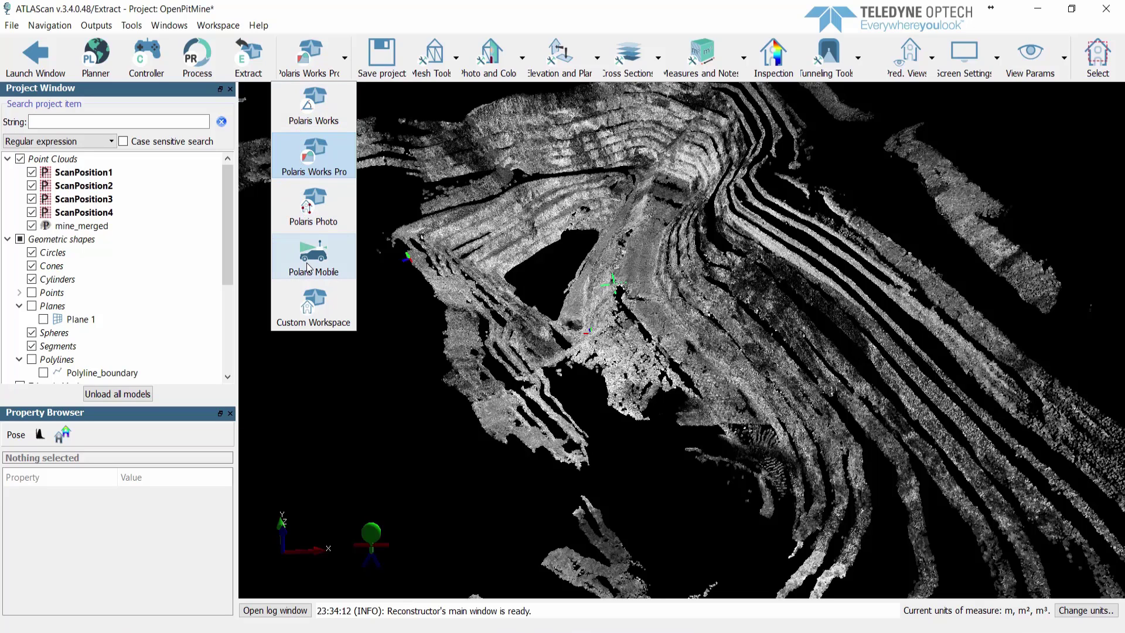
click(92, 28)
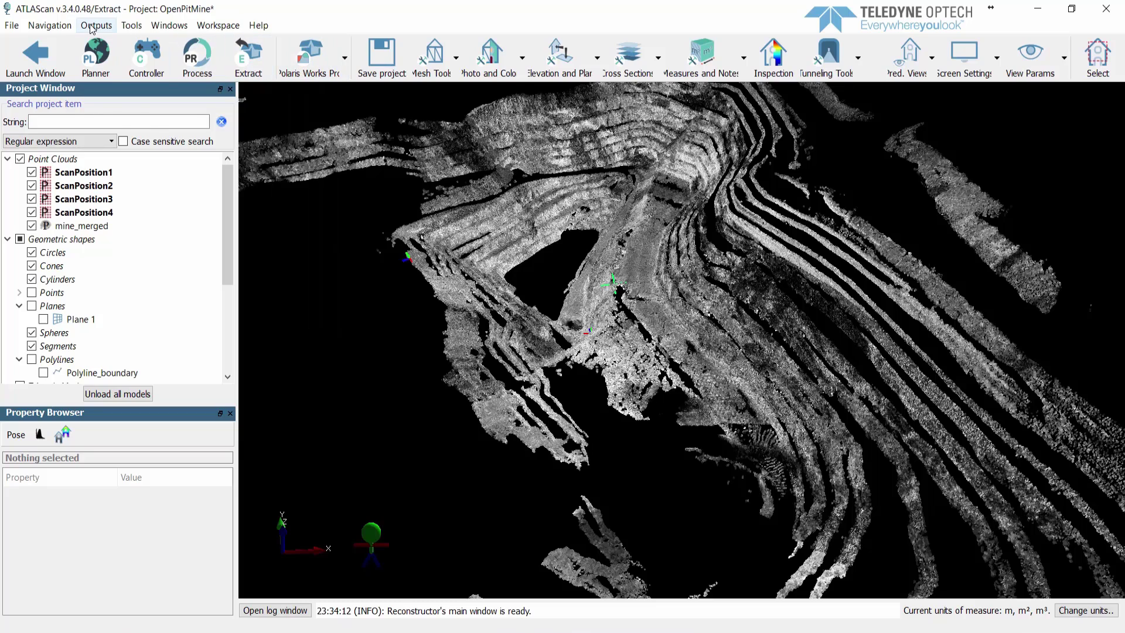
- Browse the Outputs and shape-creation tool menus, then close them
click(92, 27)
mouse_move(151, 119)
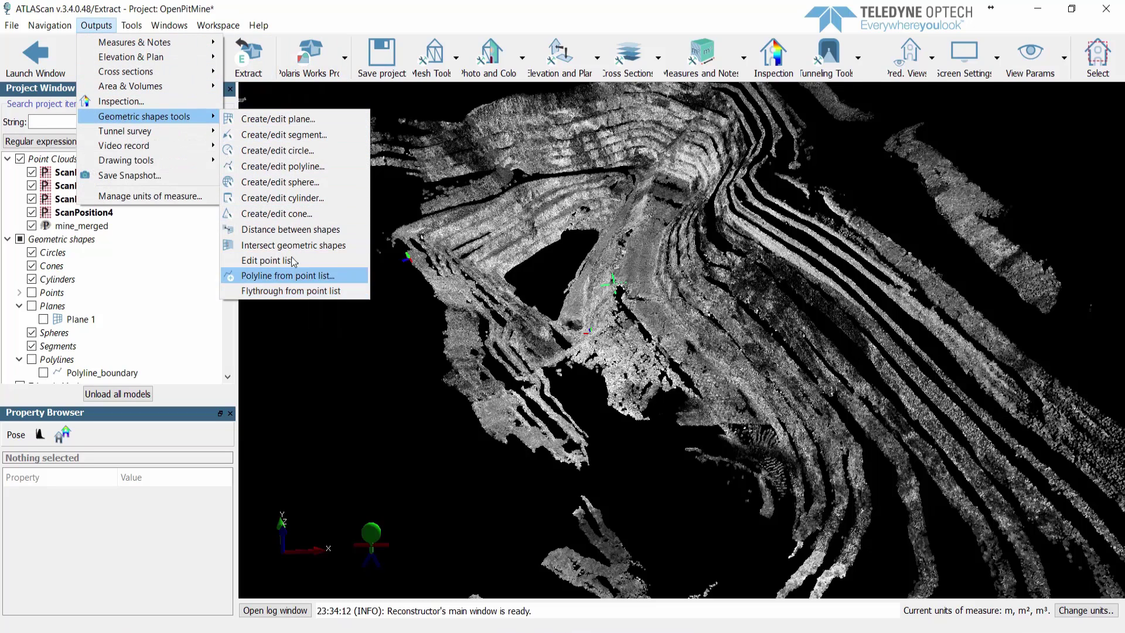
mouse_move(444, 62)
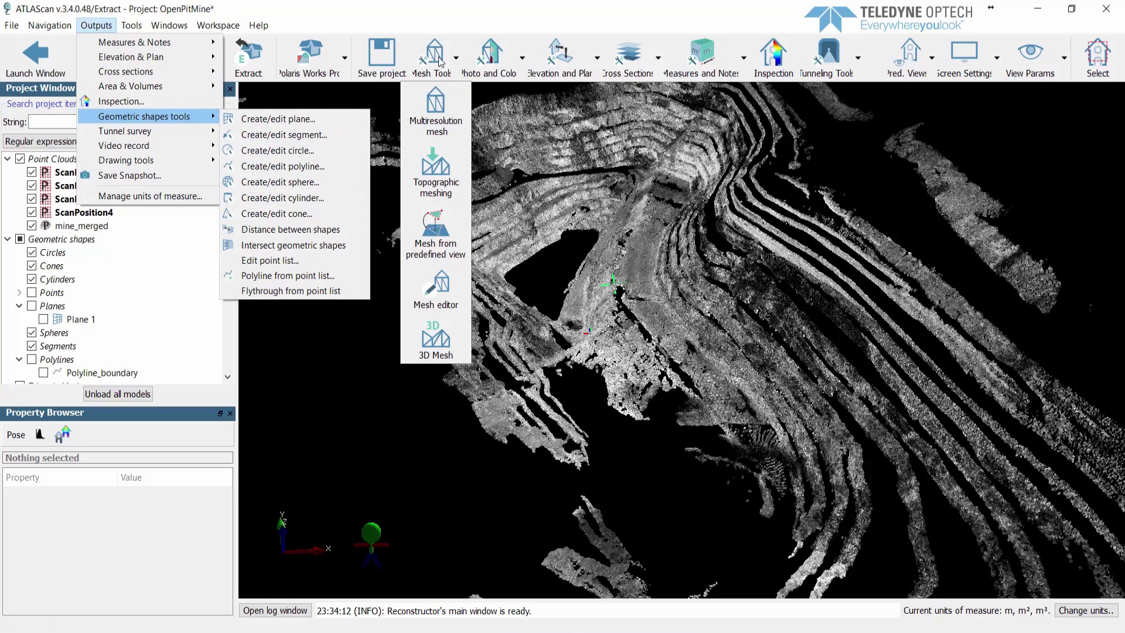
mouse_move(492, 61)
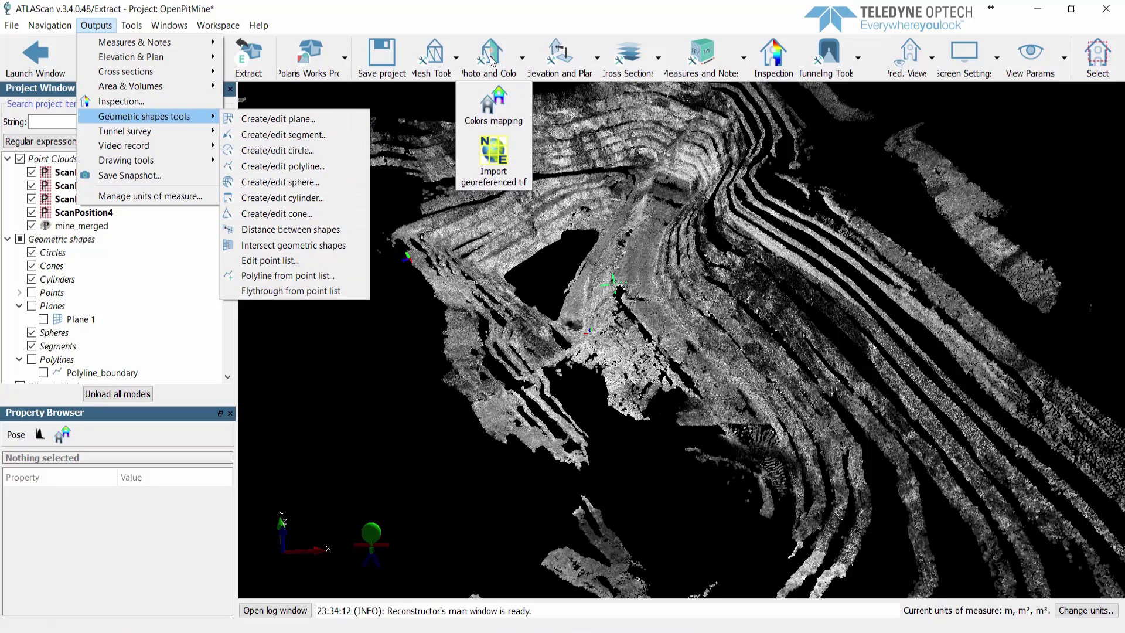
mouse_move(561, 58)
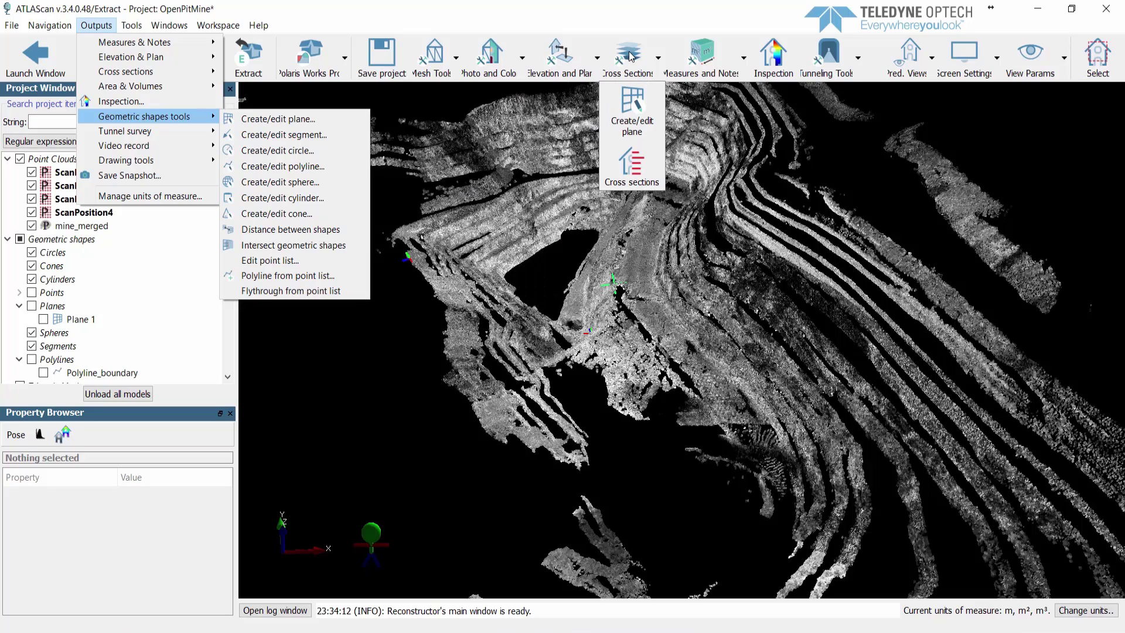
mouse_move(699, 56)
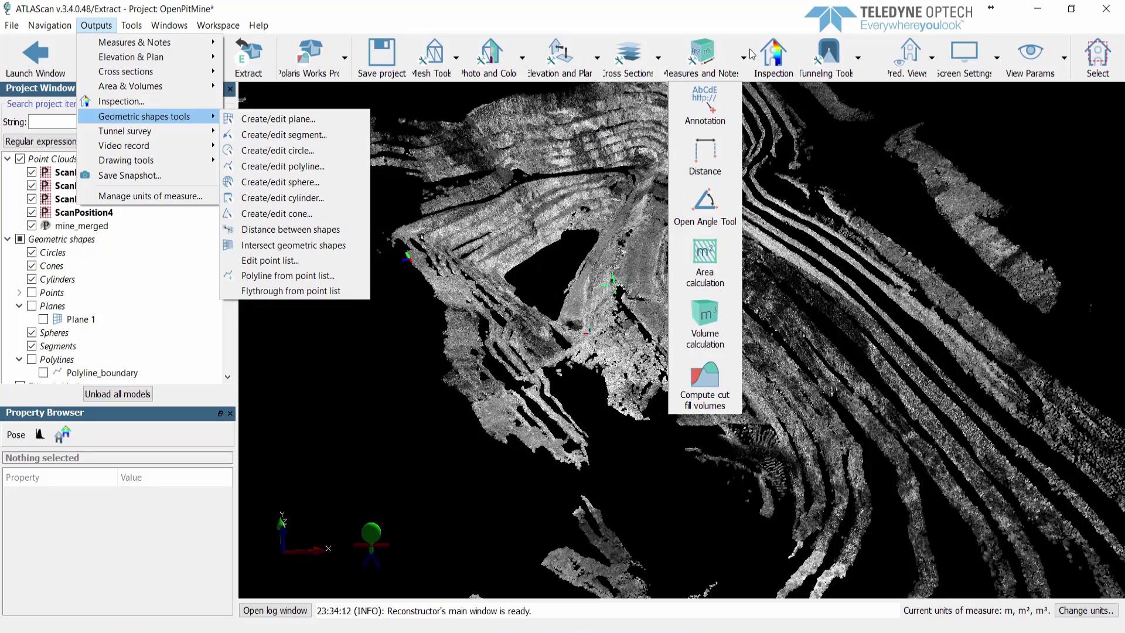
mouse_move(827, 51)
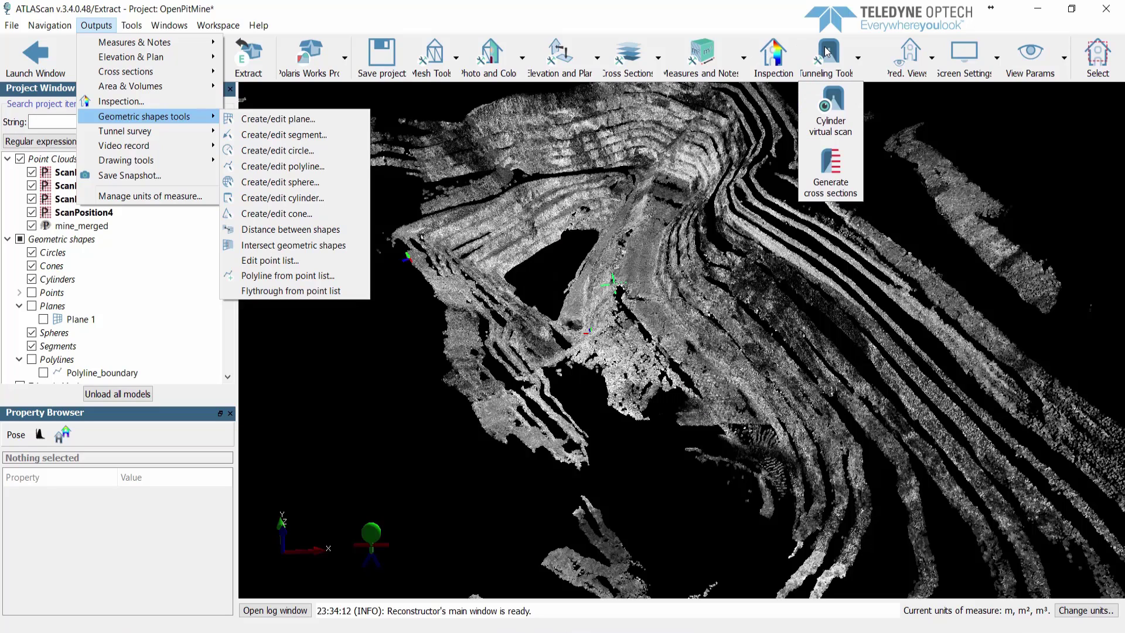
click(810, 14)
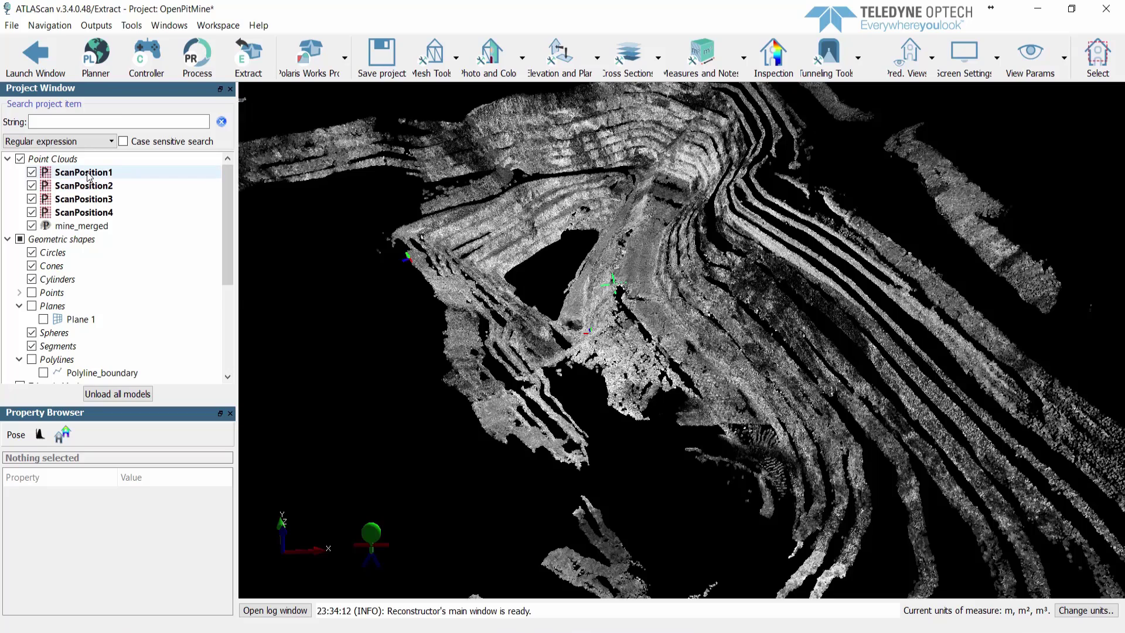
- Run Point clustering on ScanPosition1–4 at 0.05 m density with Point with best confidence
click(89, 174)
shift+click(89, 213)
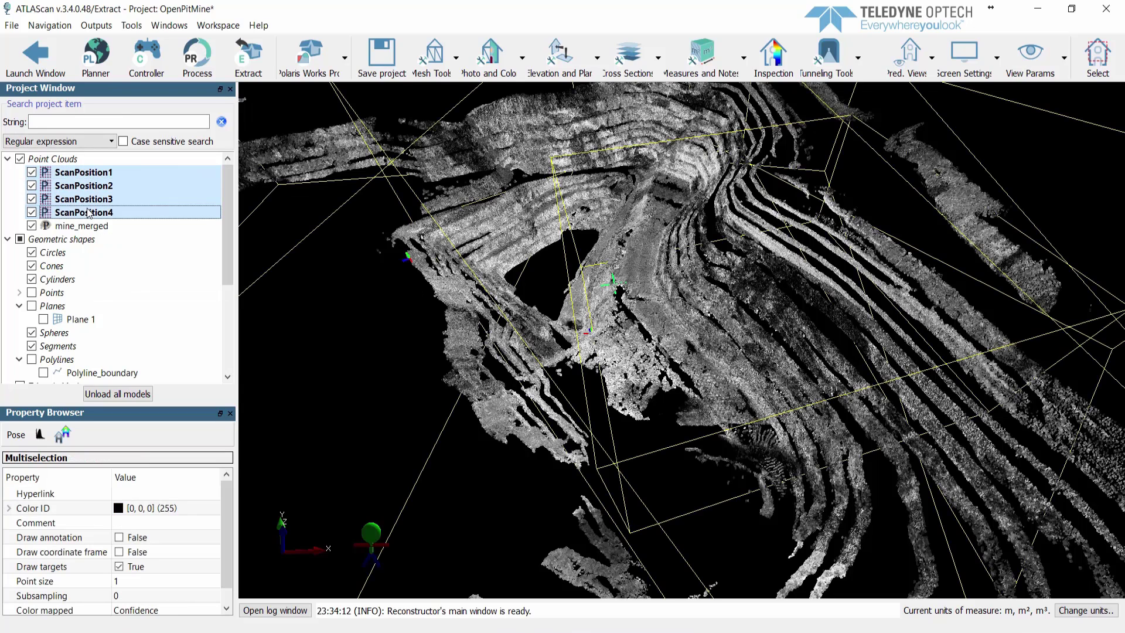
right_click(89, 213)
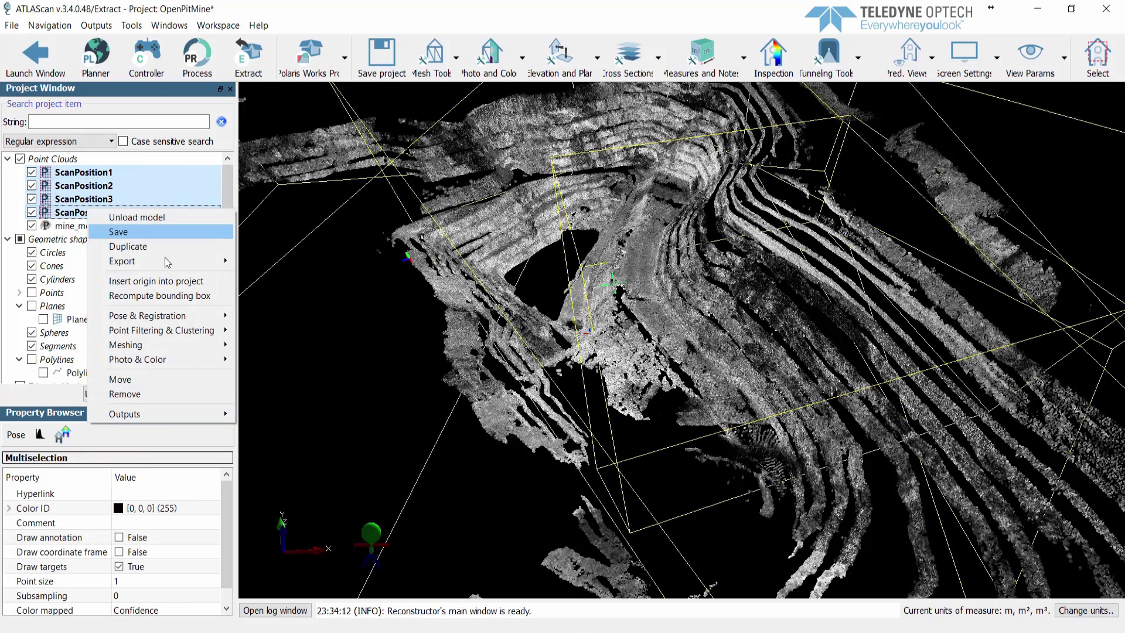
mouse_move(178, 331)
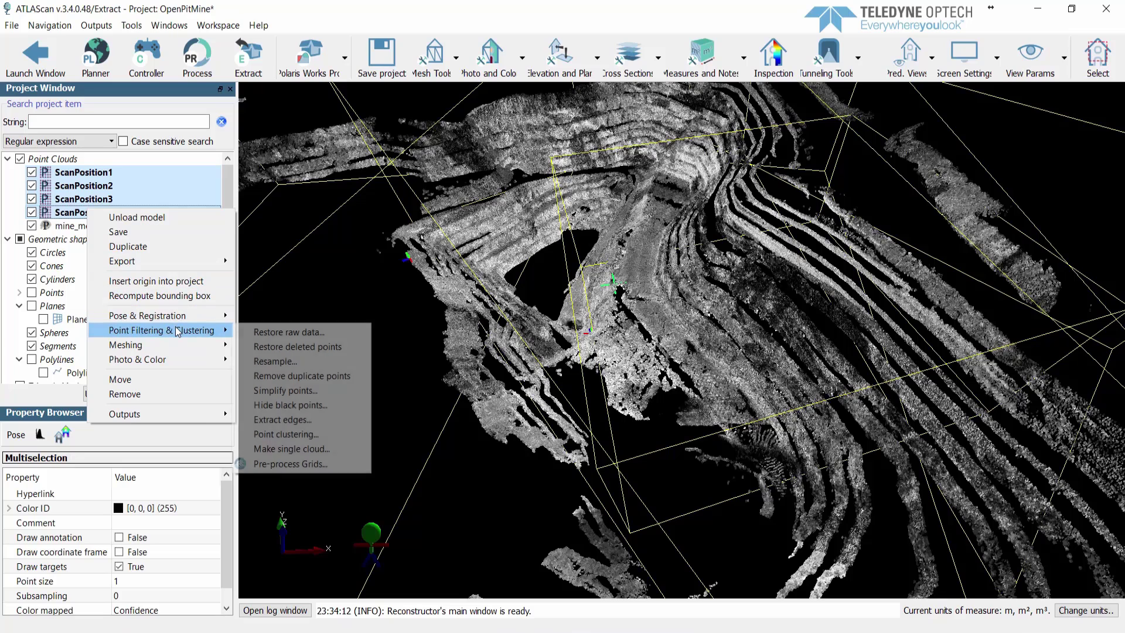
click(285, 434)
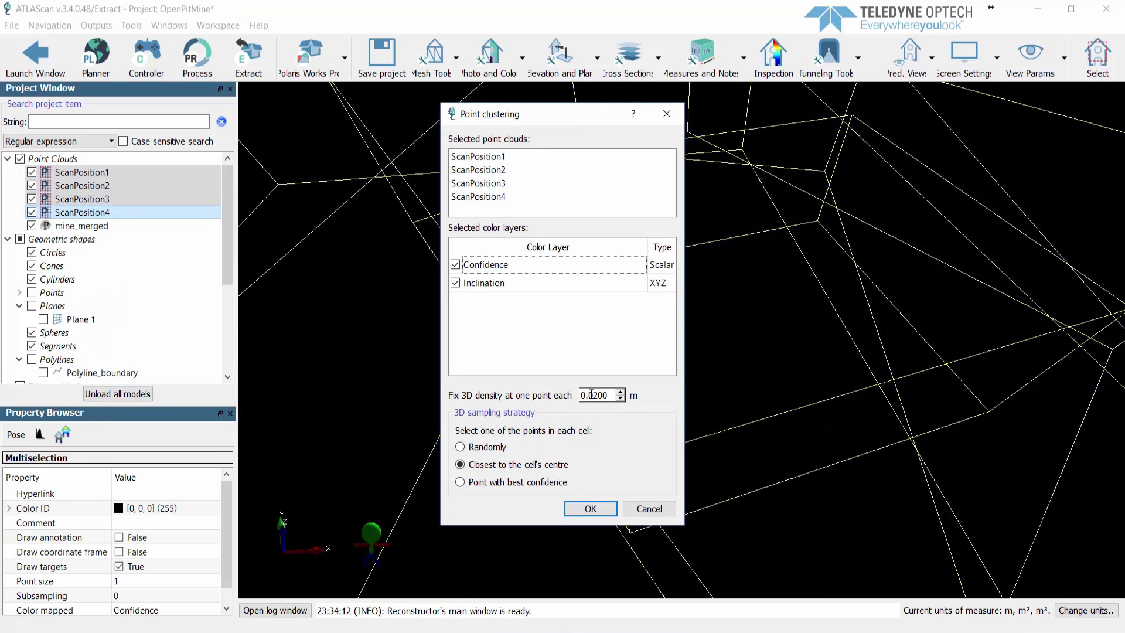
drag(592, 395, 614, 394)
text(5)
click(460, 481)
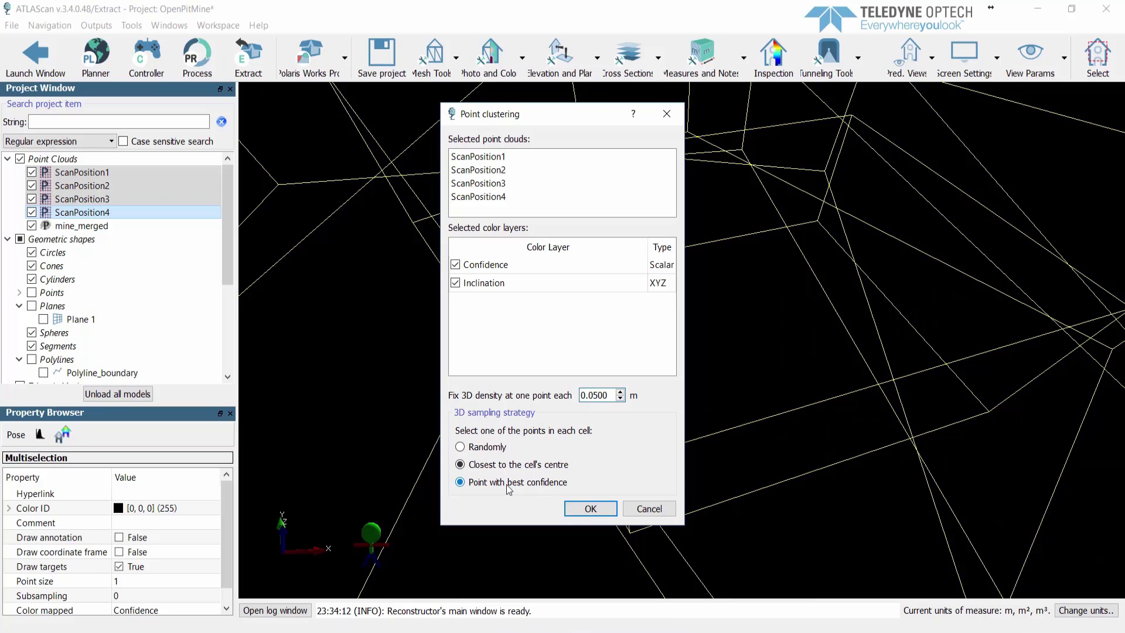
click(589, 508)
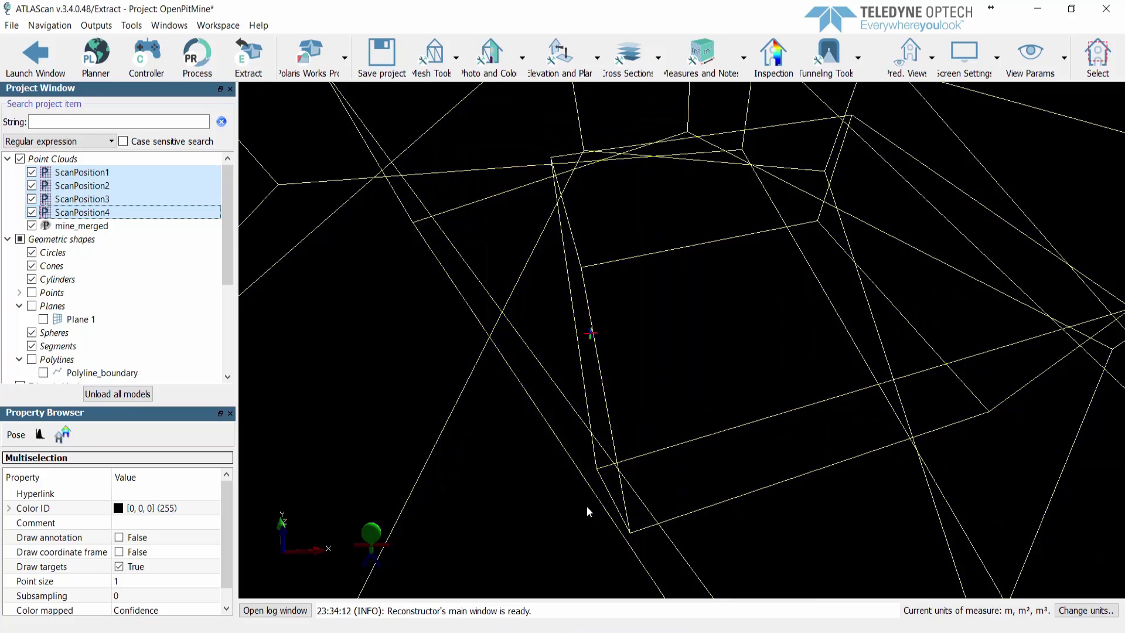
- Load the mine_merged cloud into the view
click(91, 228)
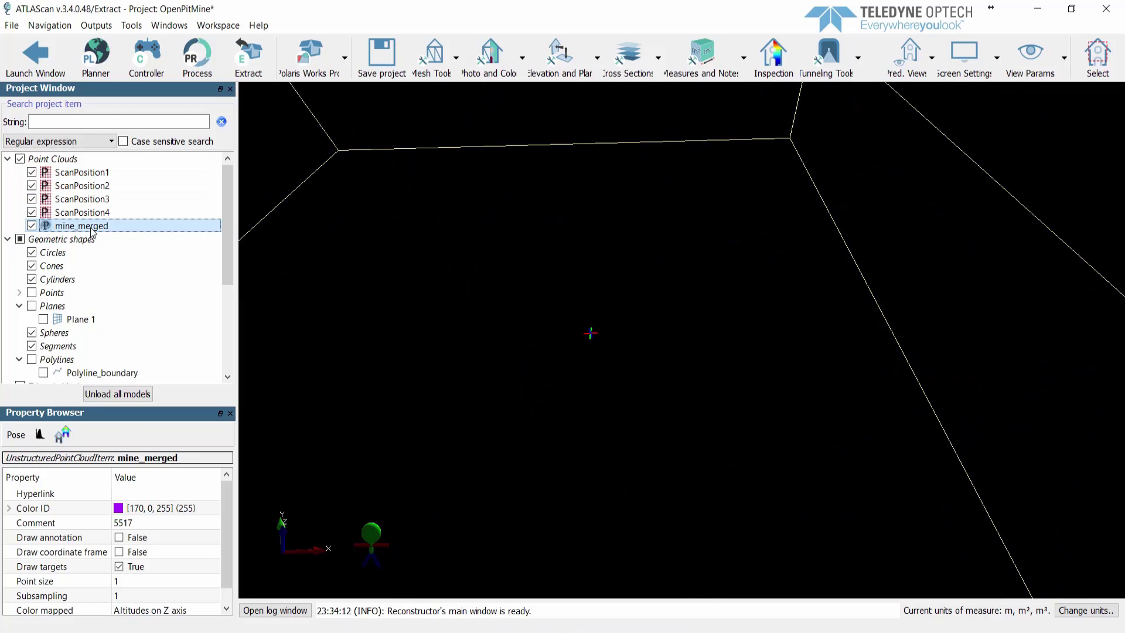
right_click(91, 233)
click(119, 242)
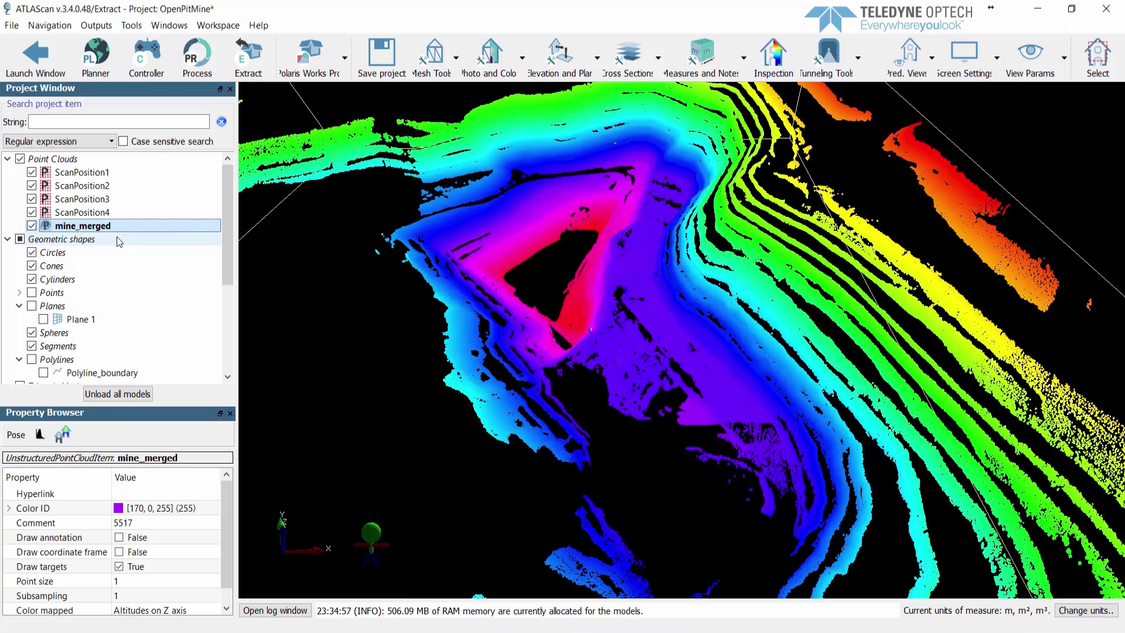
- Try Inclination and Confidence colour mappings on mine_merged, then settle on Altitudes on Z axis
click(168, 612)
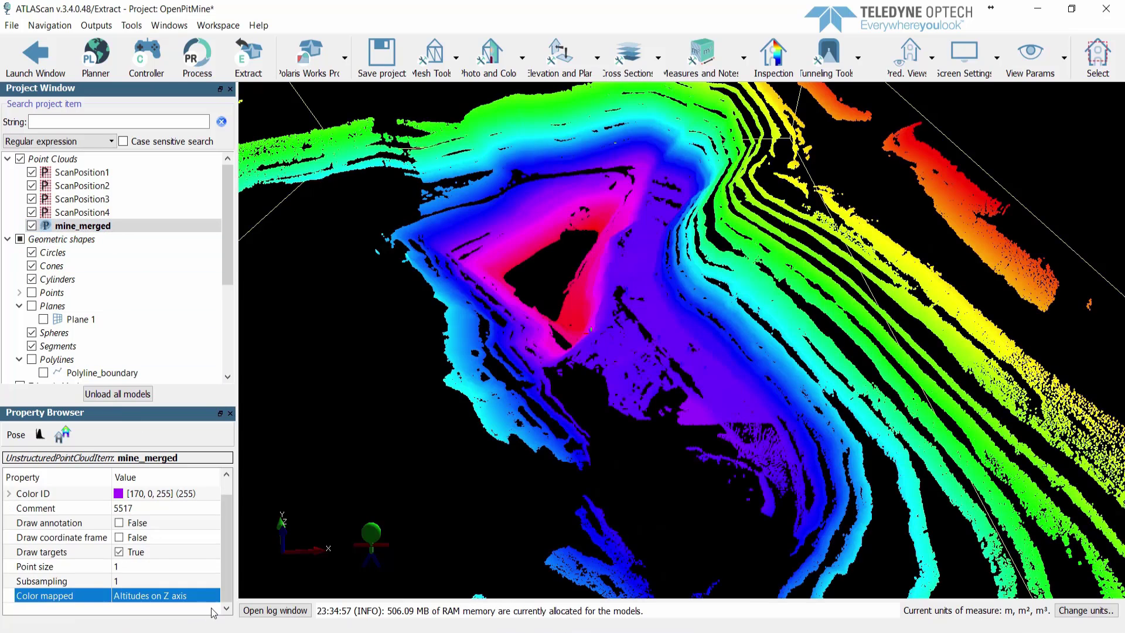
click(214, 596)
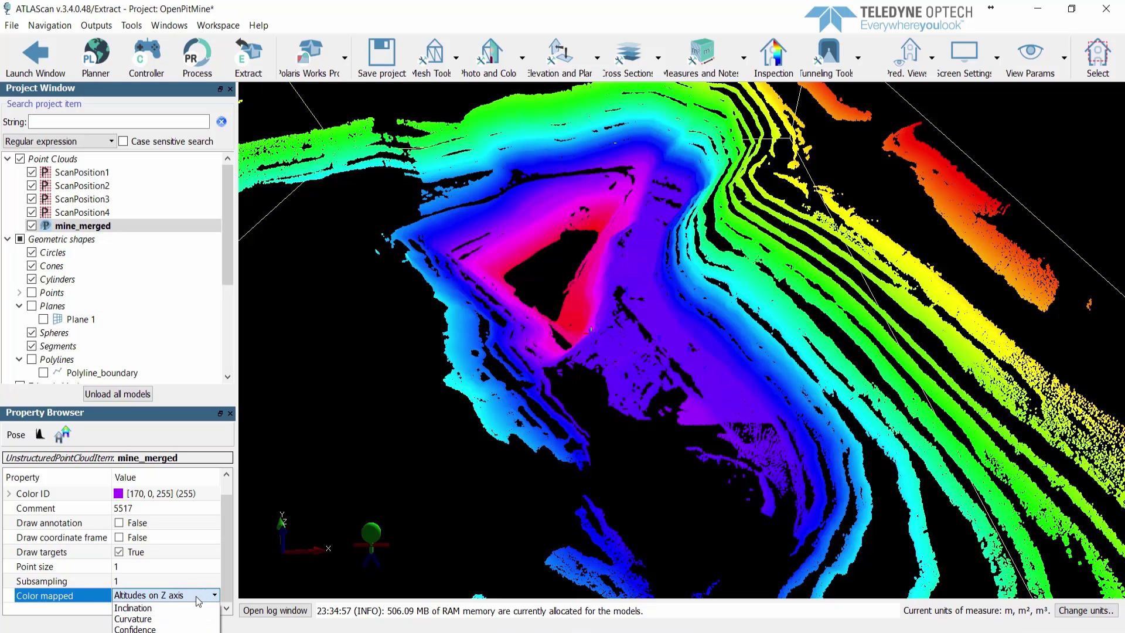
click(173, 609)
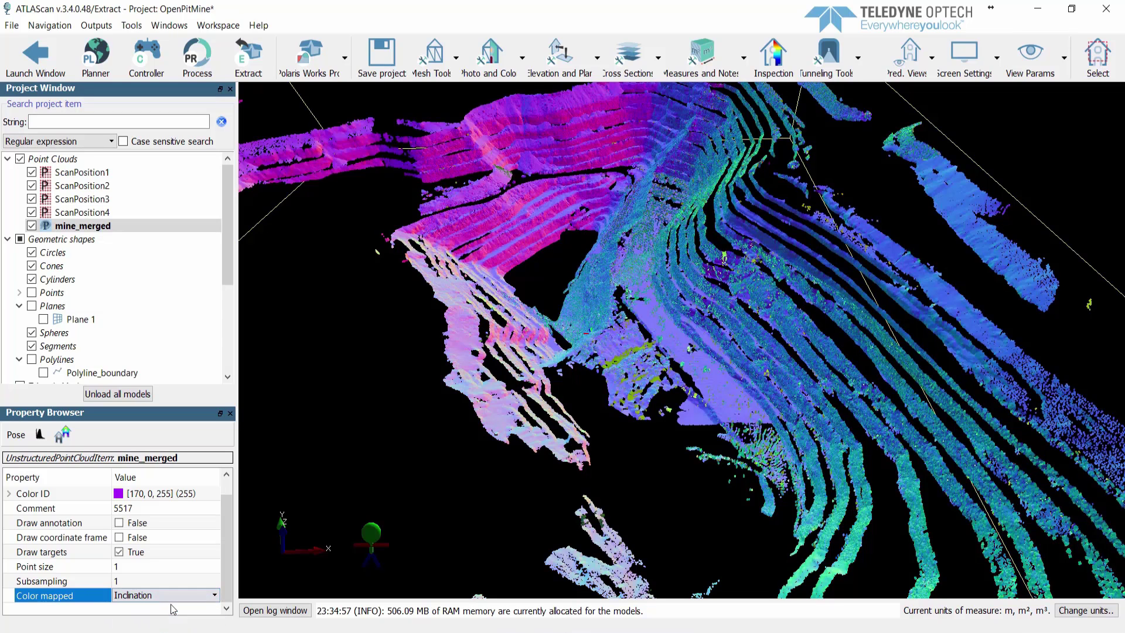
click(176, 595)
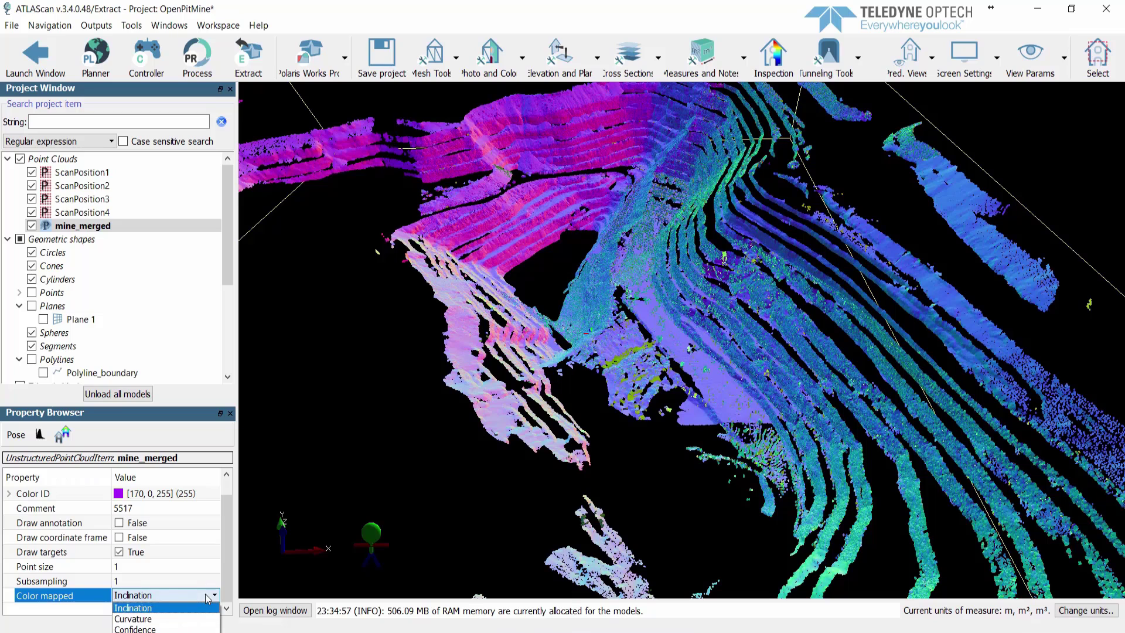
click(170, 629)
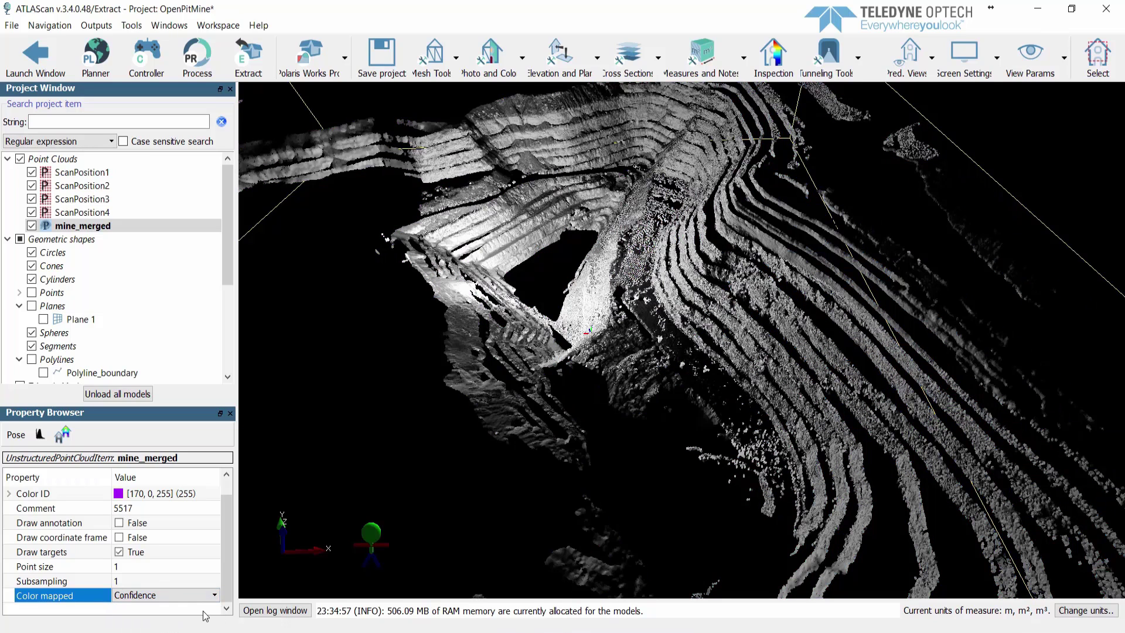
click(214, 595)
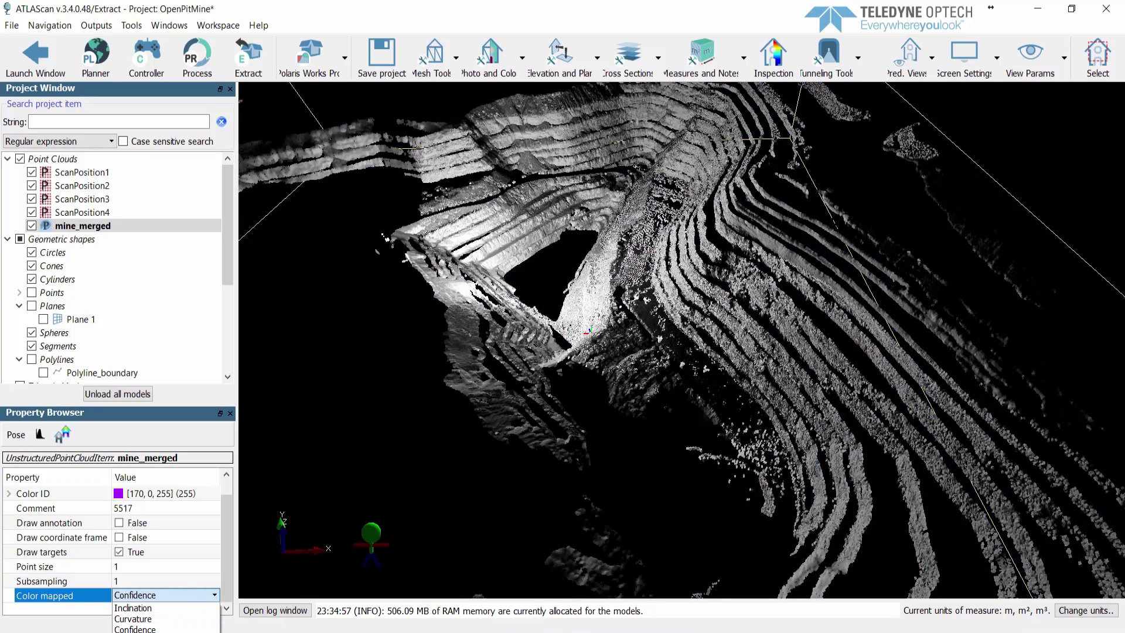
click(177, 629)
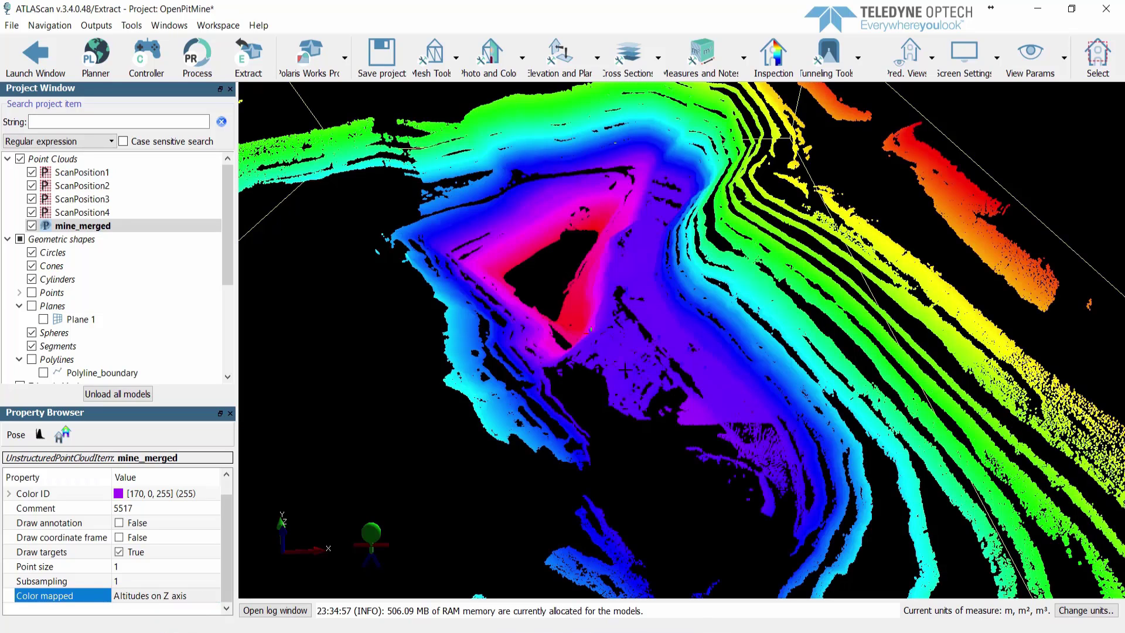
- Run Topographic meshing on mine_merged bounded by Polyline_boundary, with Selected orthocamera off
drag(646, 314, 527, 328)
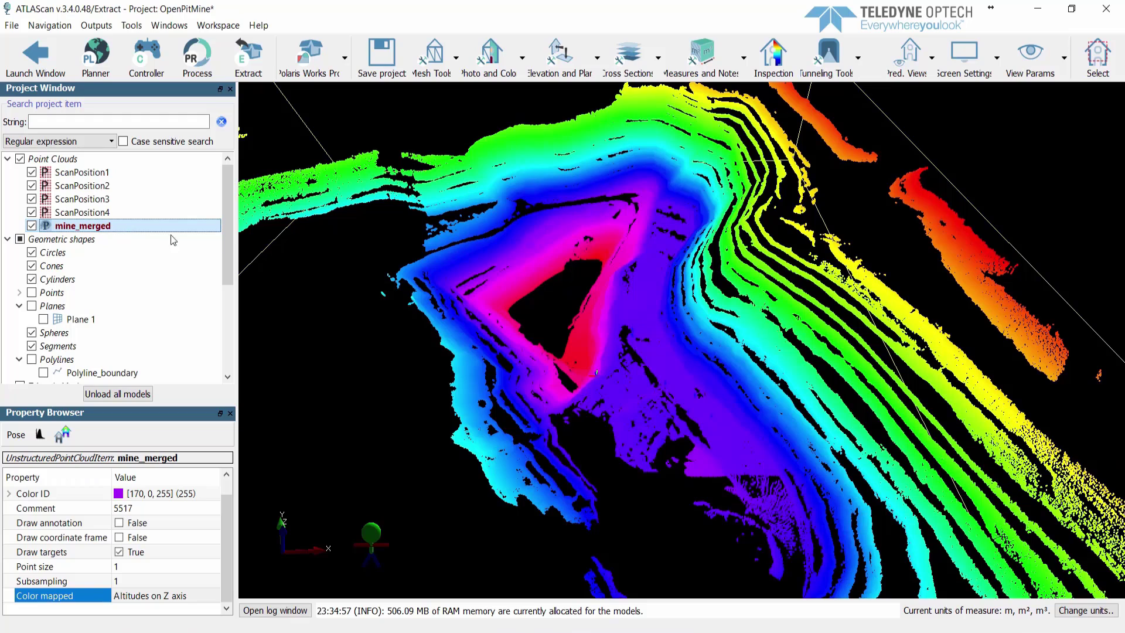
click(422, 73)
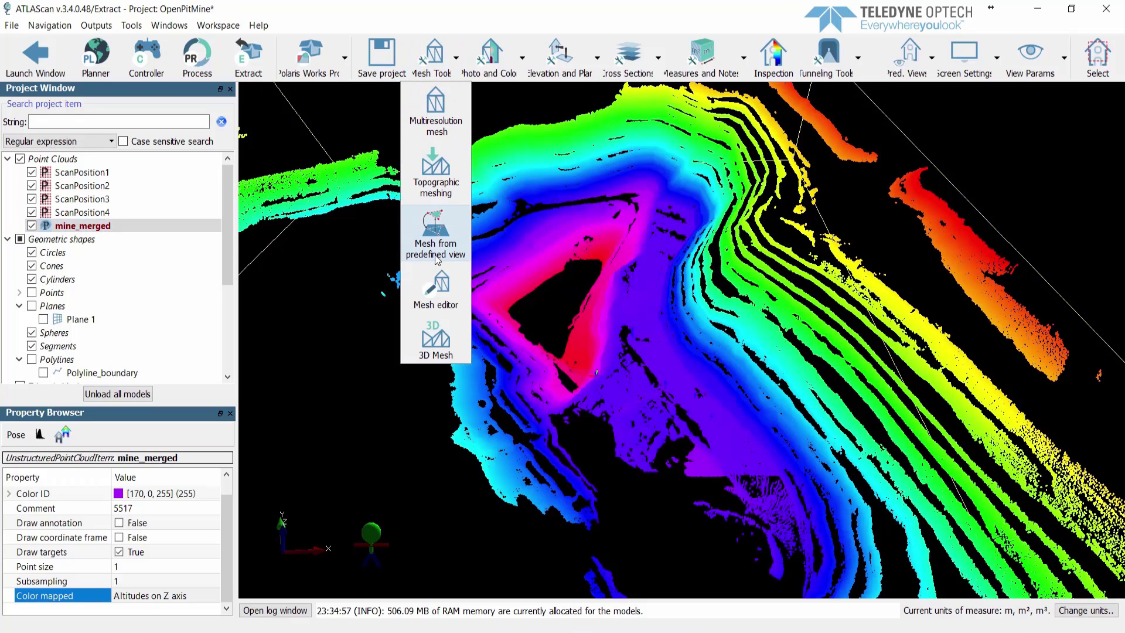
click(435, 166)
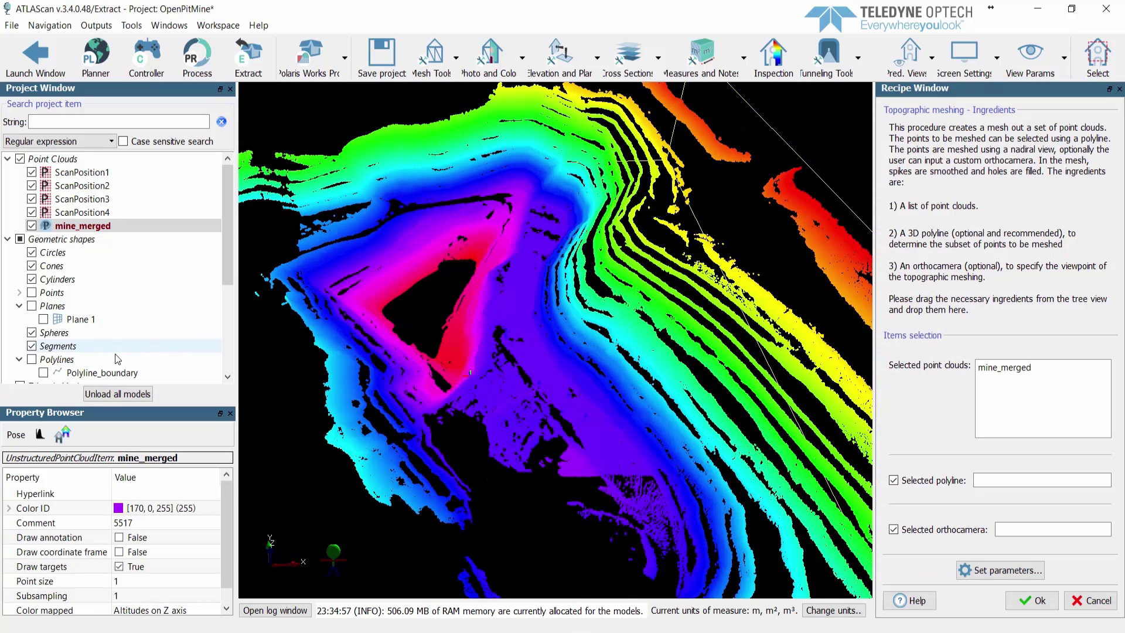
drag(111, 375, 986, 476)
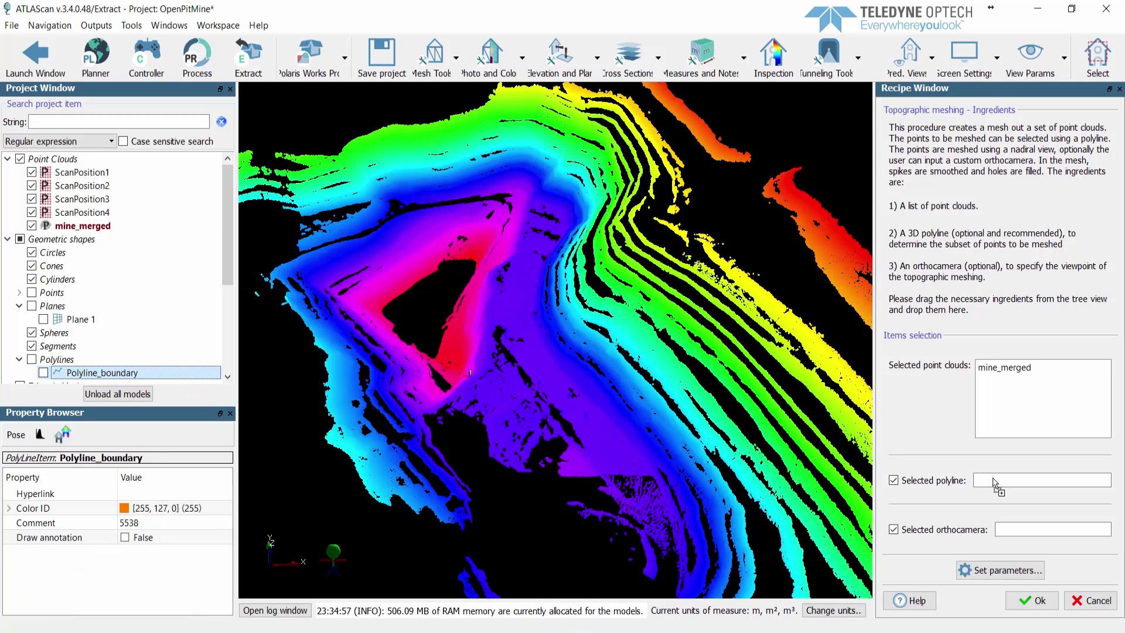
click(893, 530)
click(1031, 601)
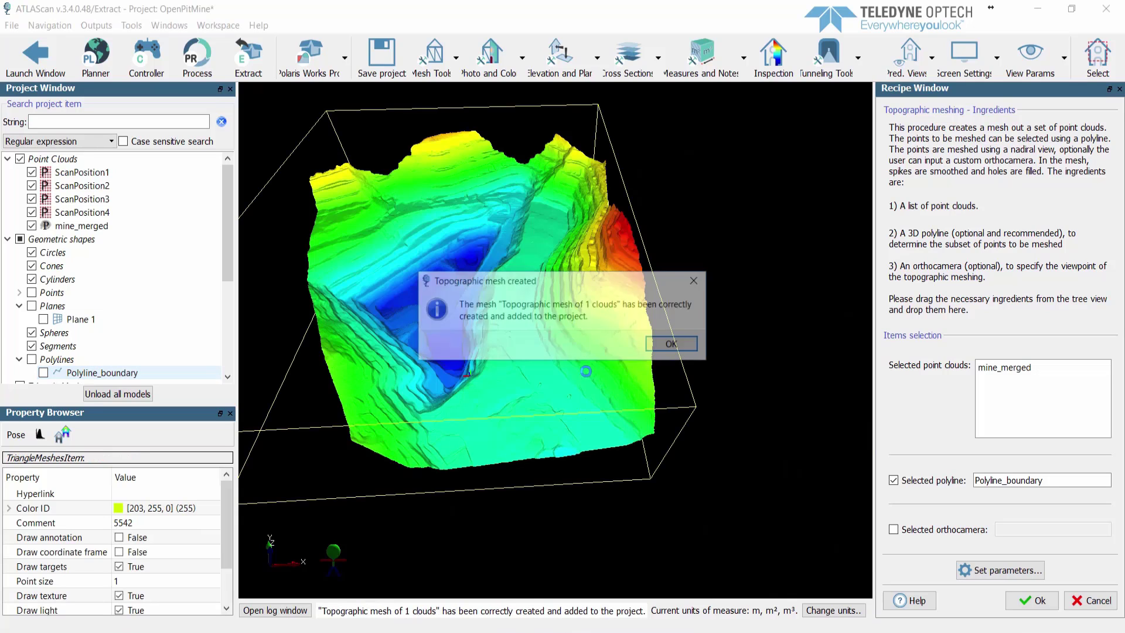
- Dismiss the mesh-created notice, rename the topographic mesh to T1, and save the project
click(668, 346)
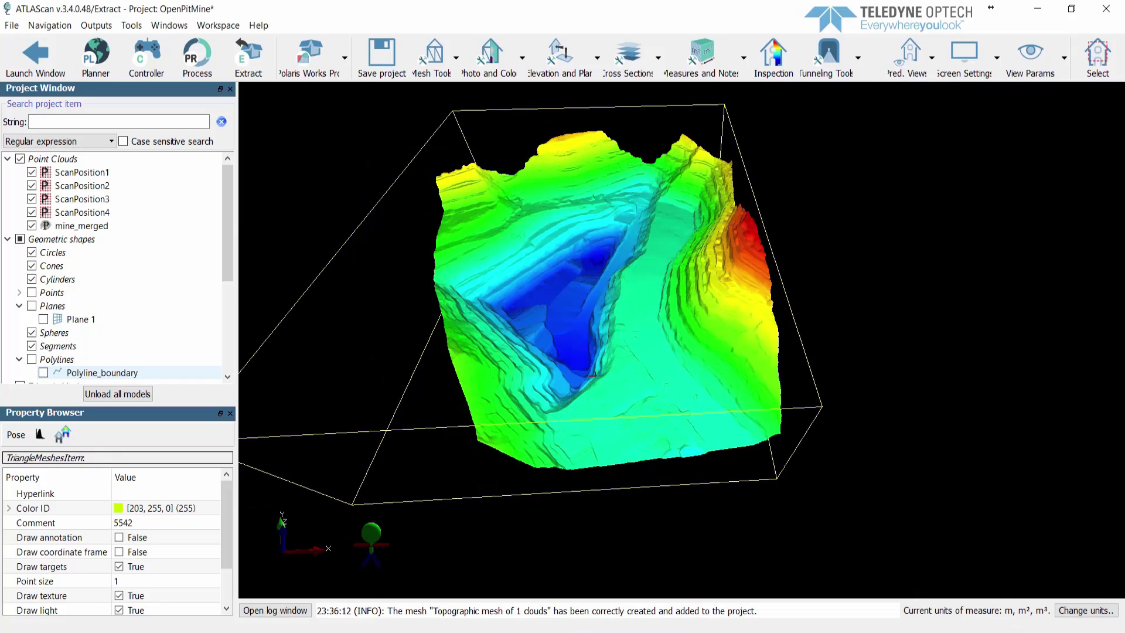
drag(225, 228, 230, 291)
right_click(139, 279)
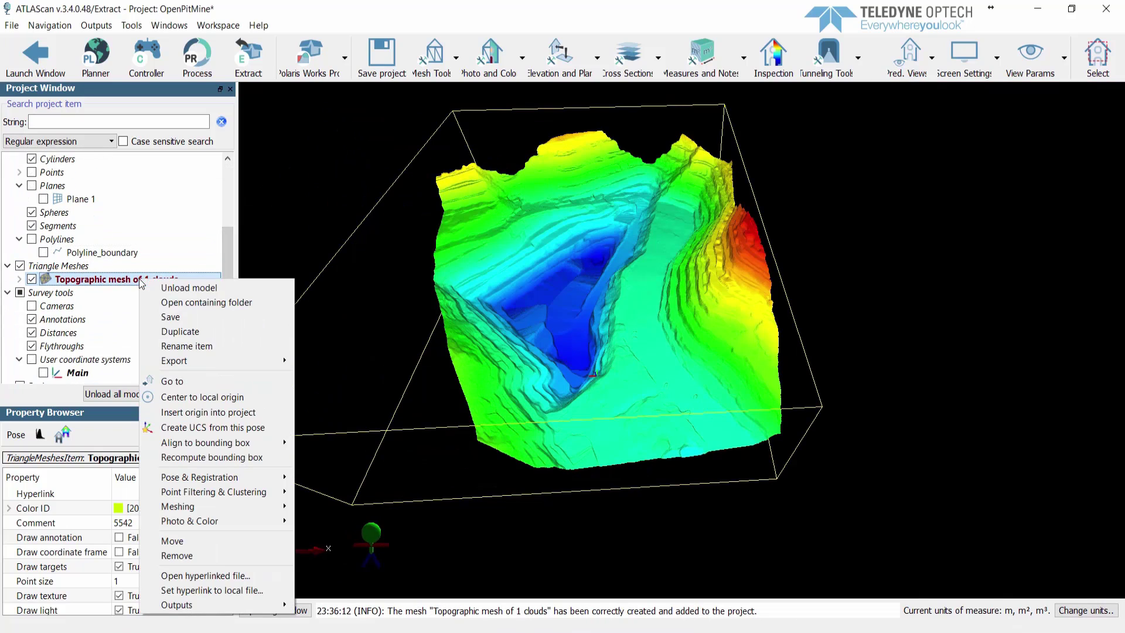
click(178, 347)
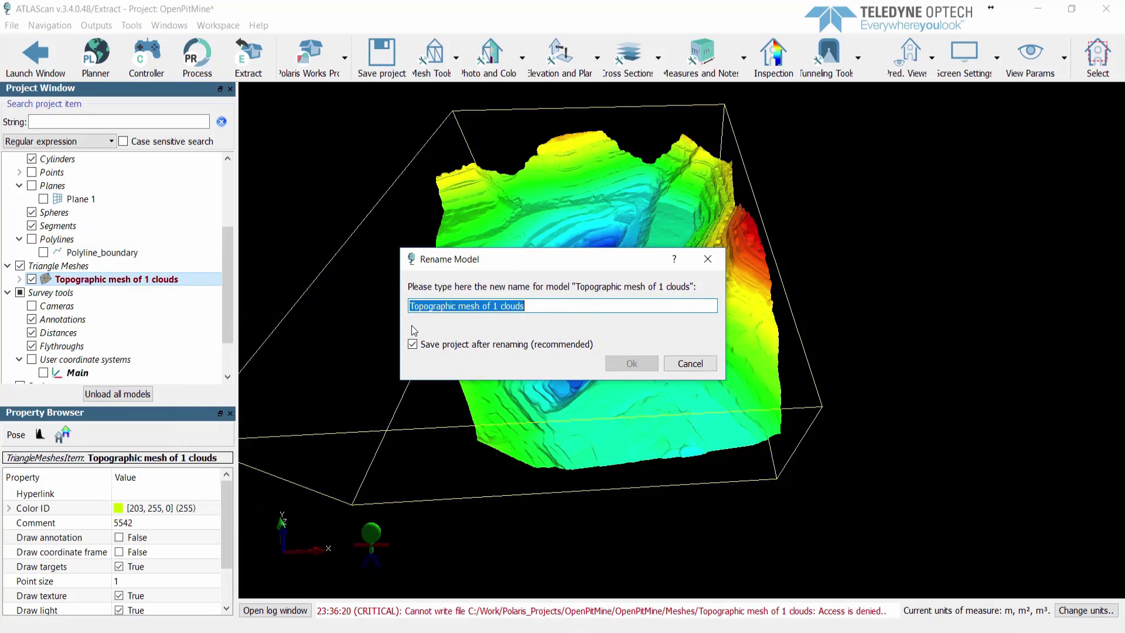
text(T1)
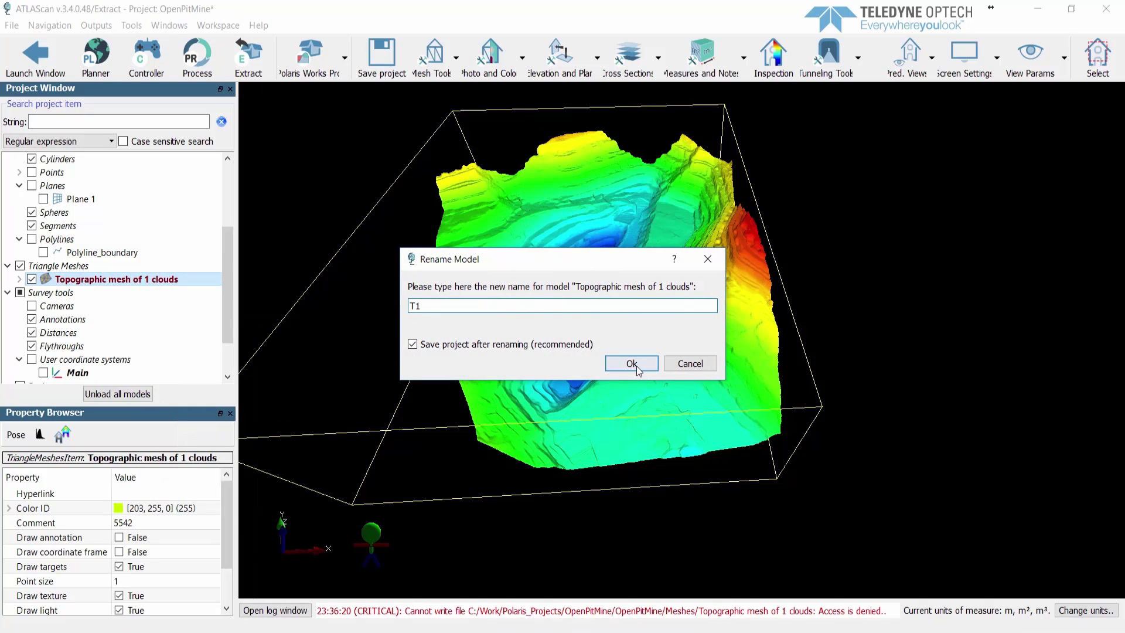
click(632, 363)
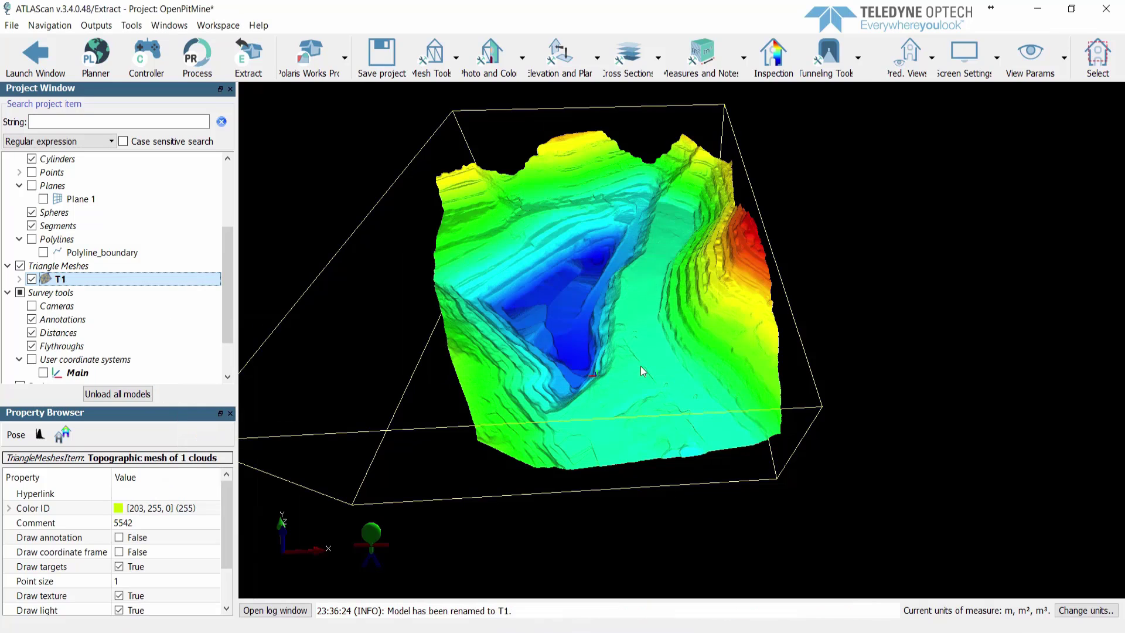
click(378, 66)
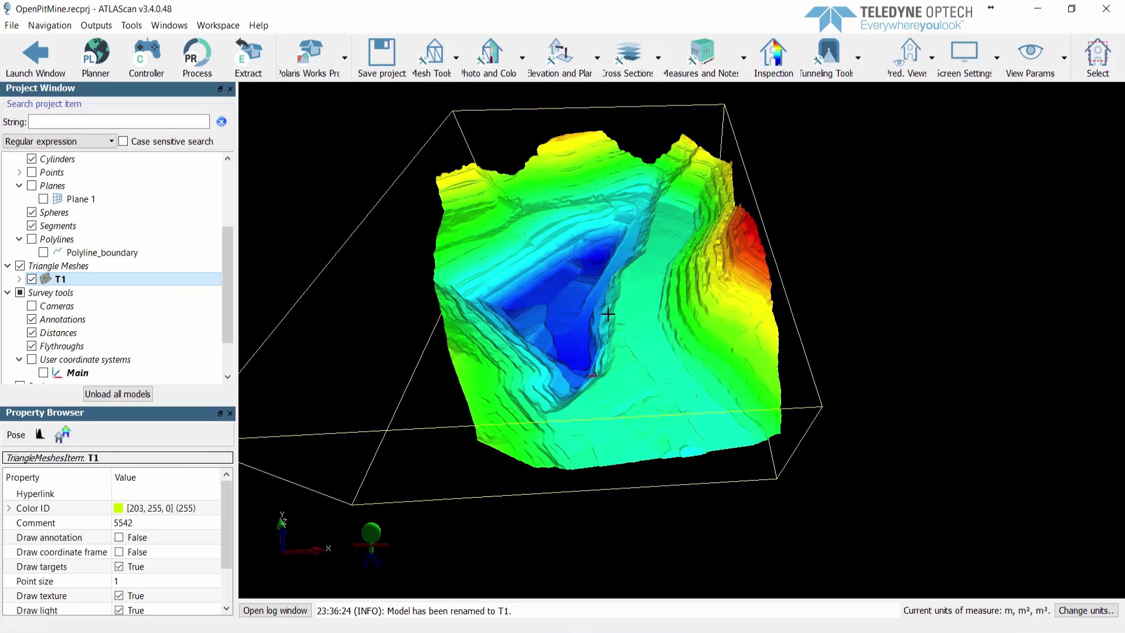
- Zoom and orbit to view the T1 pit surface from an oblique, lower side angle
scroll(608, 314, up, 2)
scroll(609, 314, up, 2)
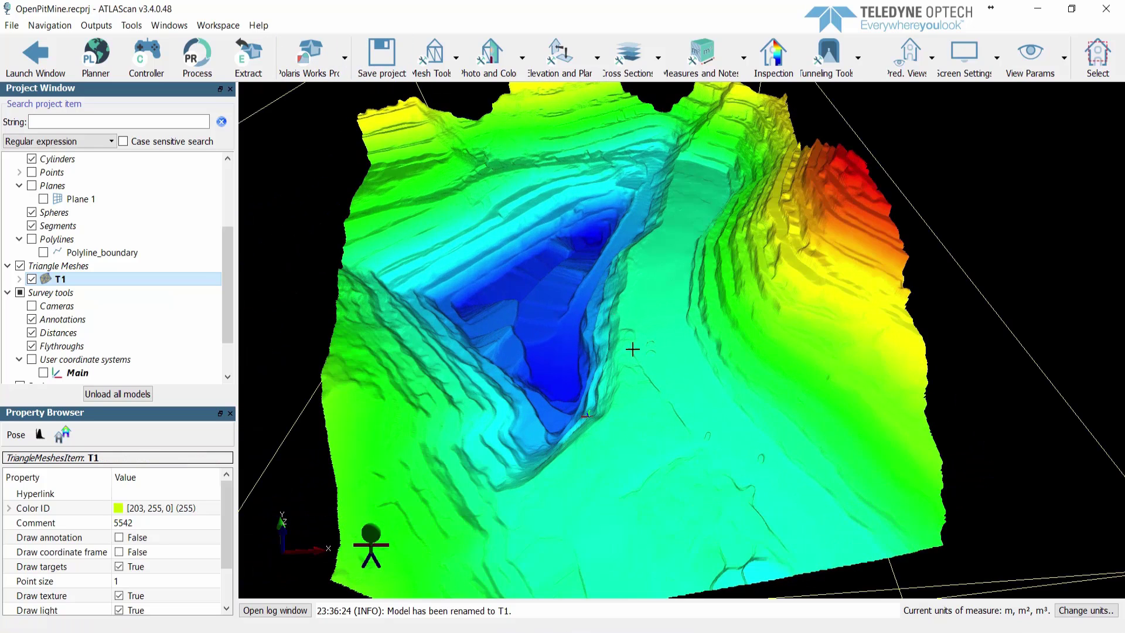
scroll(583, 355, up, 1)
drag(583, 356, 578, 313)
scroll(579, 312, down, 8)
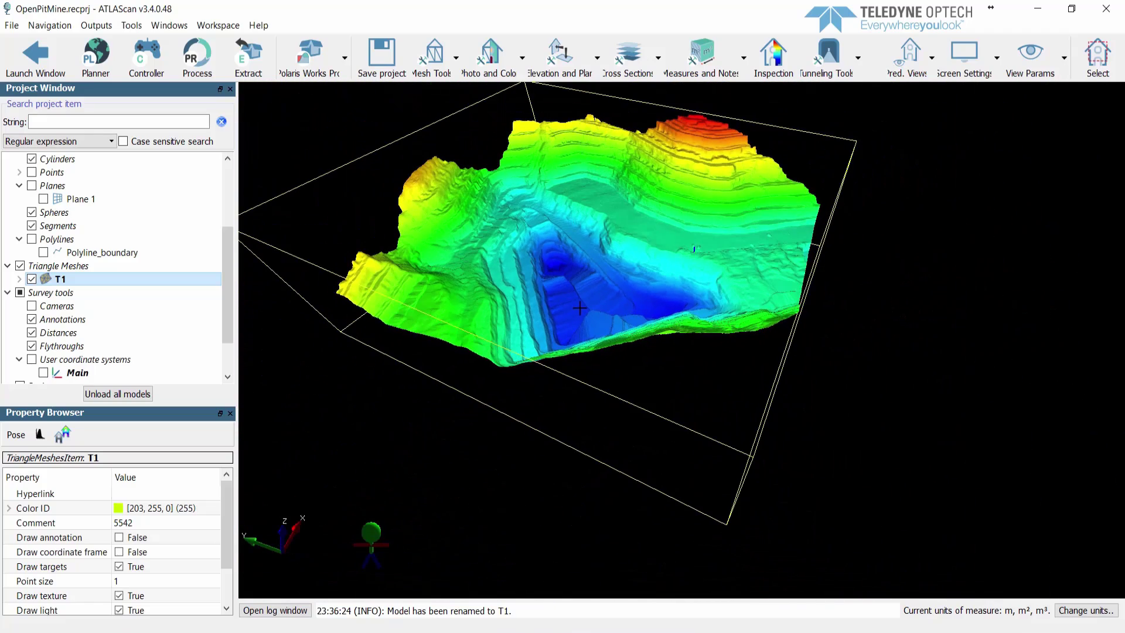
drag(577, 285, 583, 287)
- Make Plane 2 a base plane fitted to T1's bounding box (599.13 × 731.57 m)
click(644, 75)
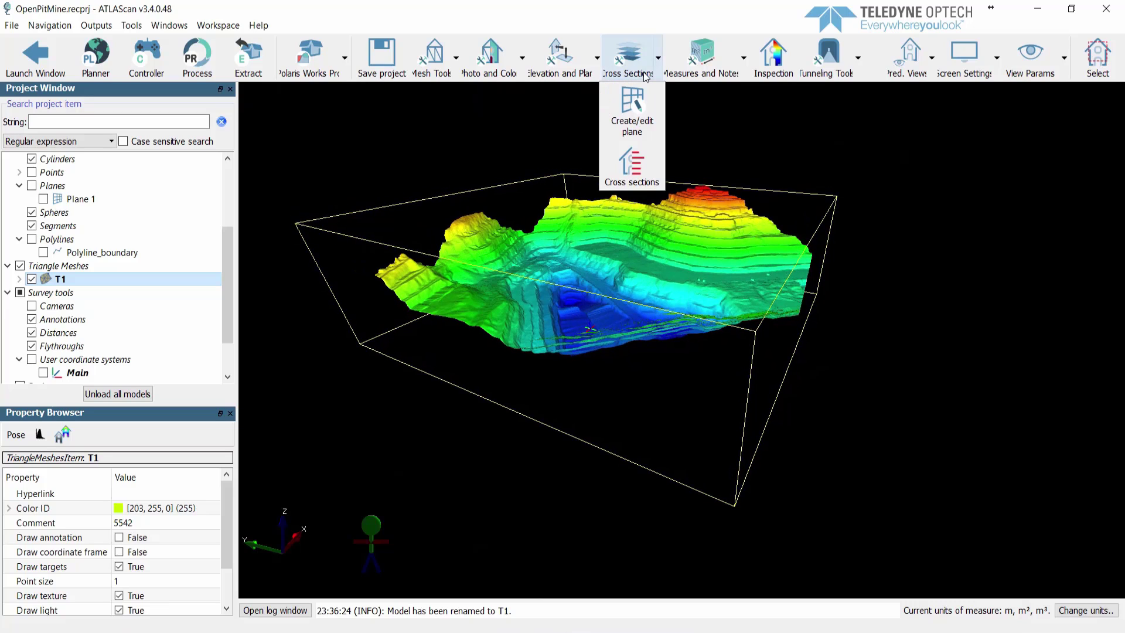
click(635, 110)
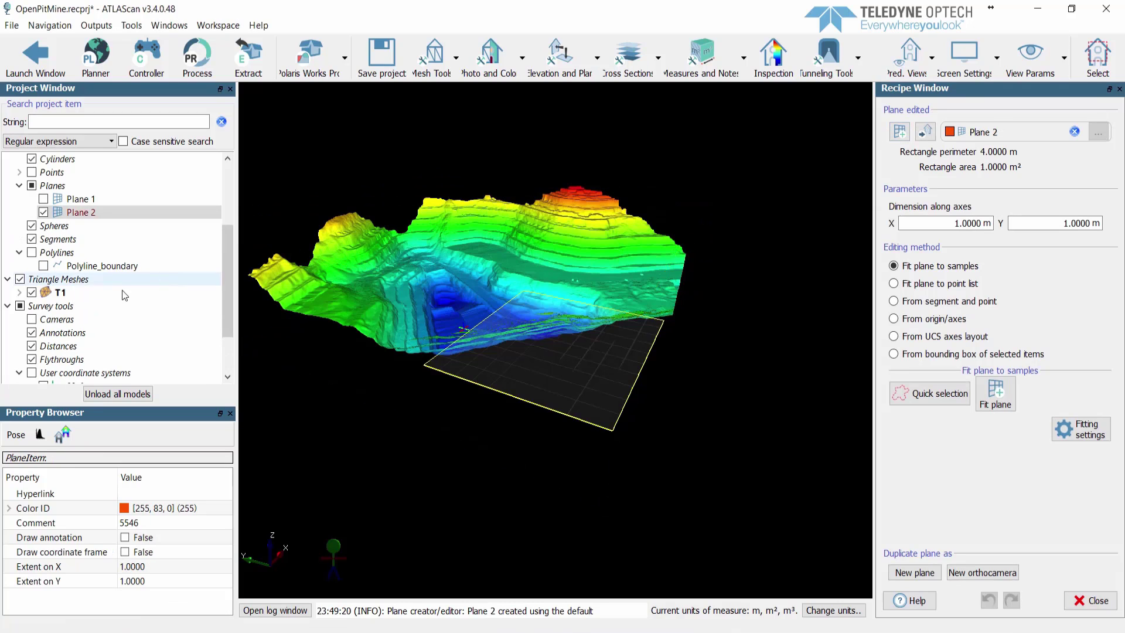
click(61, 293)
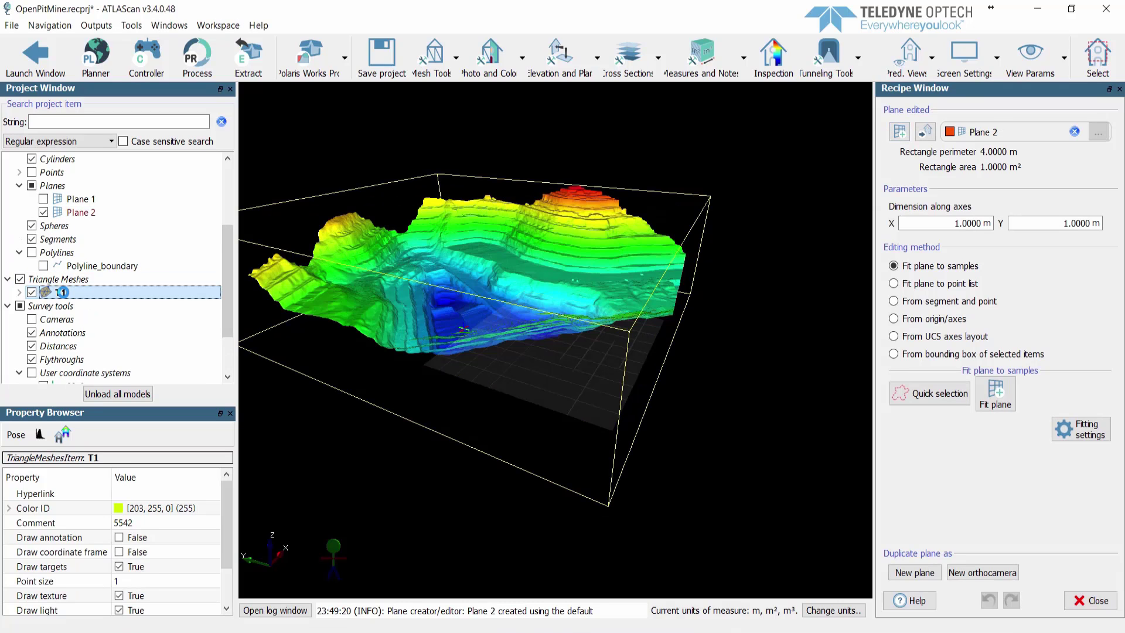
click(936, 359)
click(984, 442)
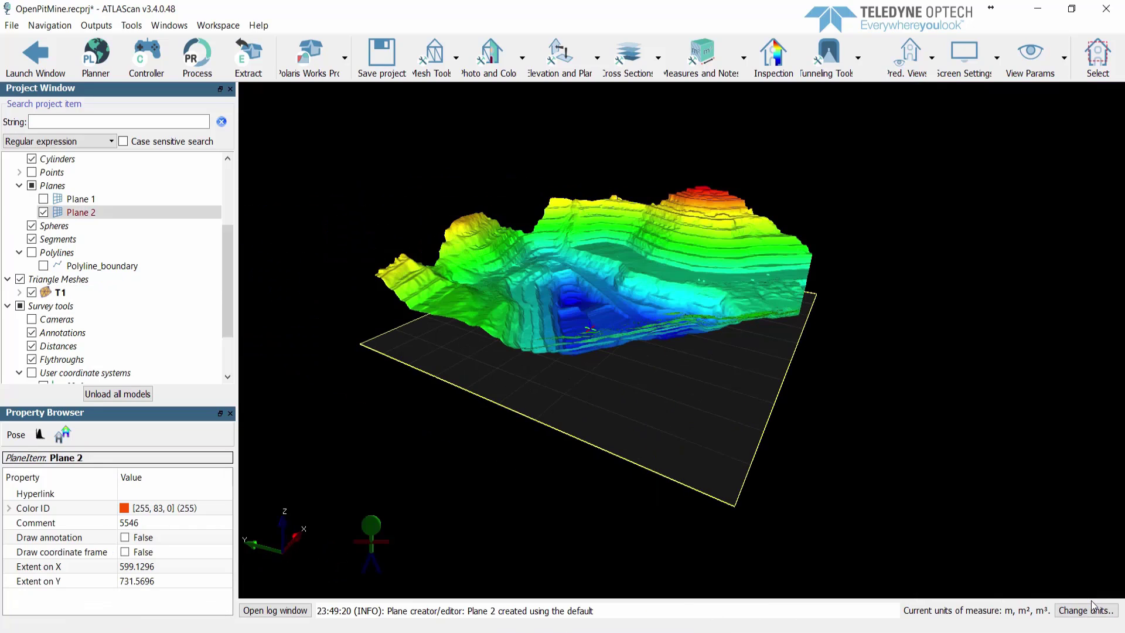
click(1087, 599)
- Cut T1 into 50 cross sections 5 m apart grouped by Model, then hide T1 to inspect them
click(641, 69)
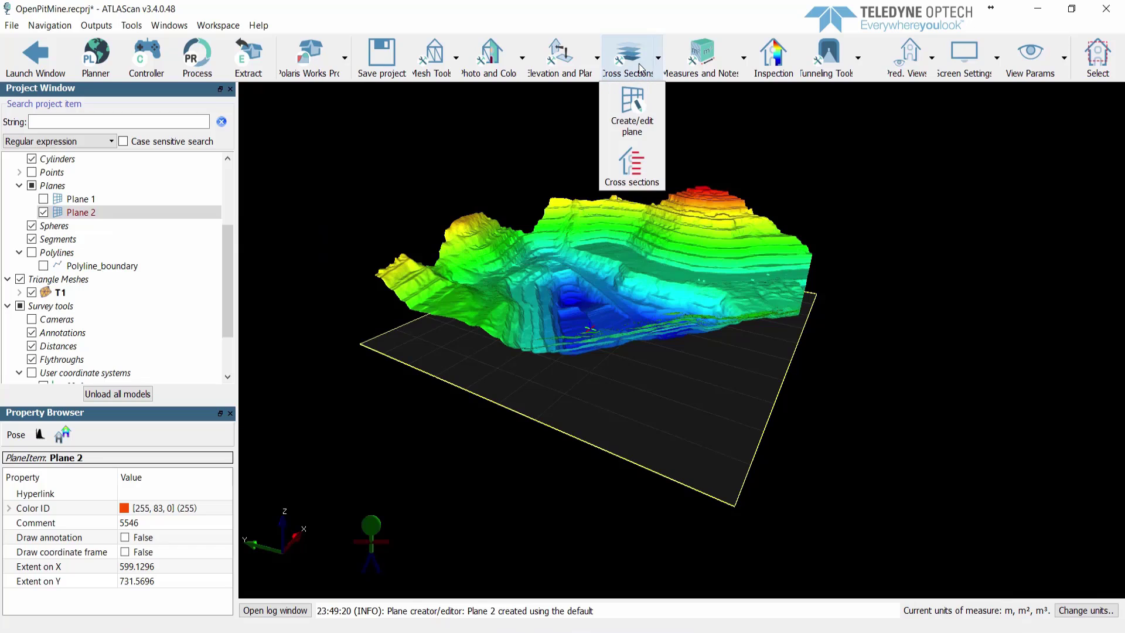
click(634, 167)
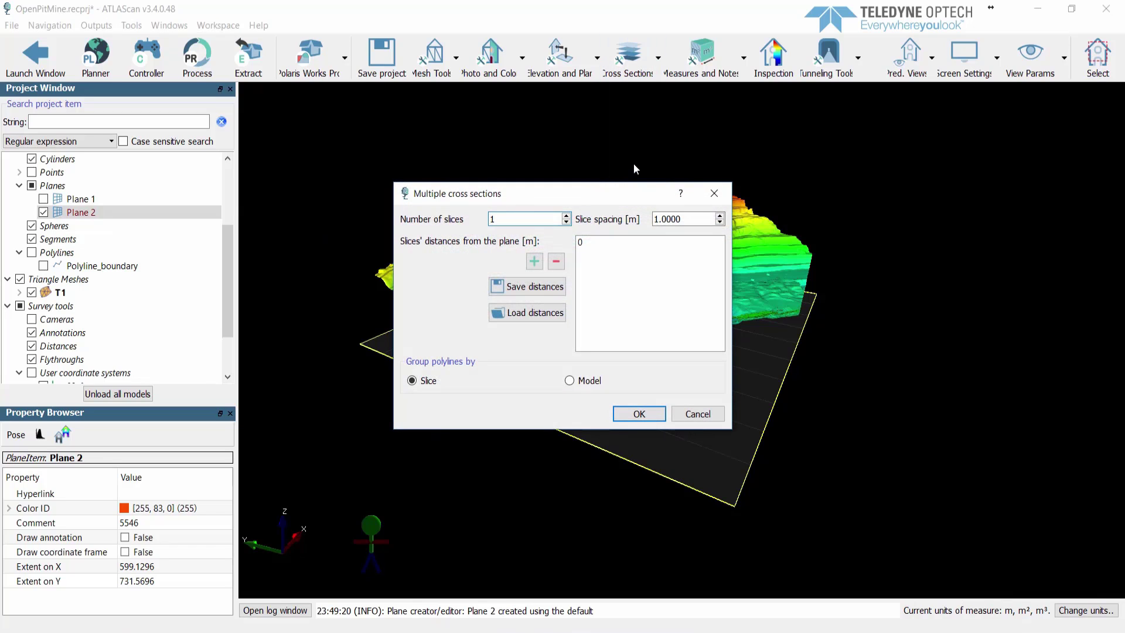
drag(509, 221, 482, 222)
text(50)
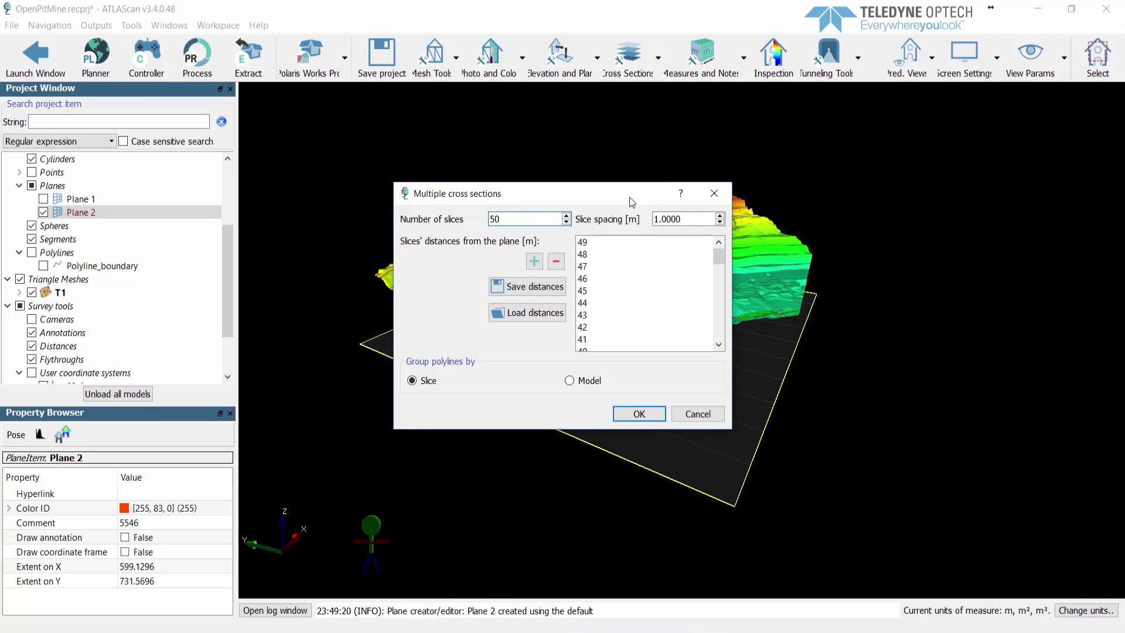
drag(686, 219, 651, 221)
text(5)
click(583, 381)
click(638, 415)
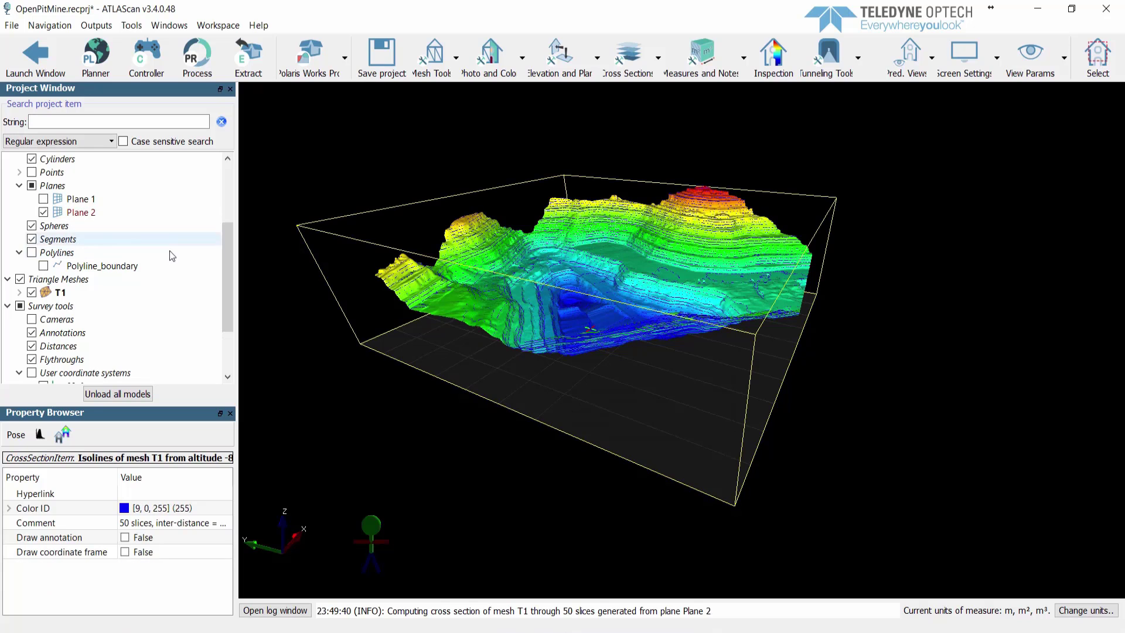
click(33, 292)
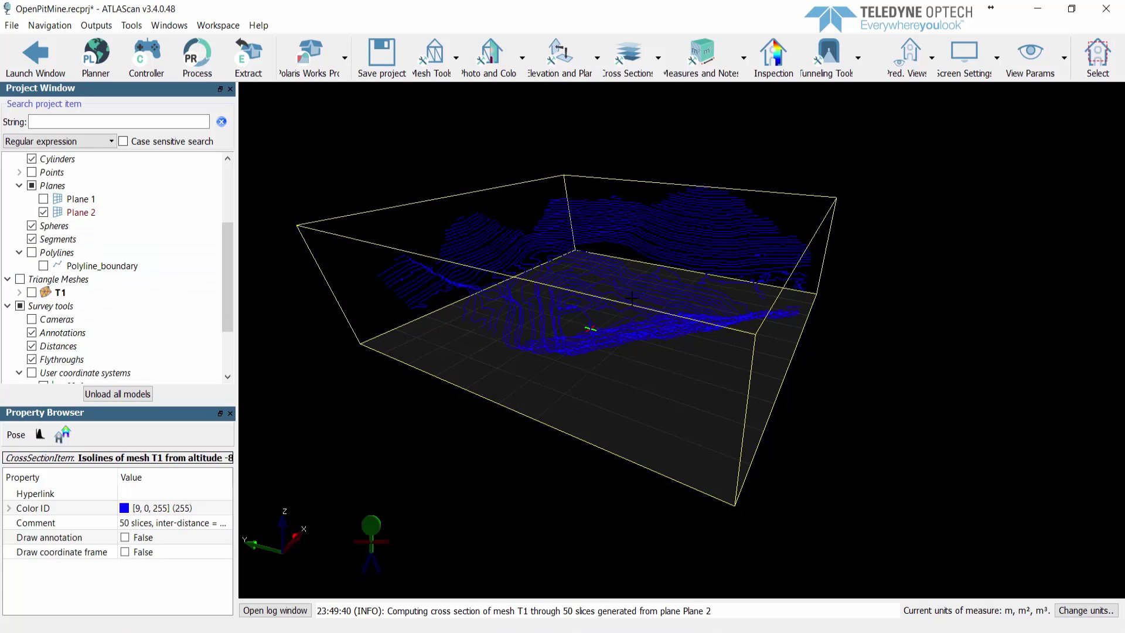
drag(665, 284, 657, 321)
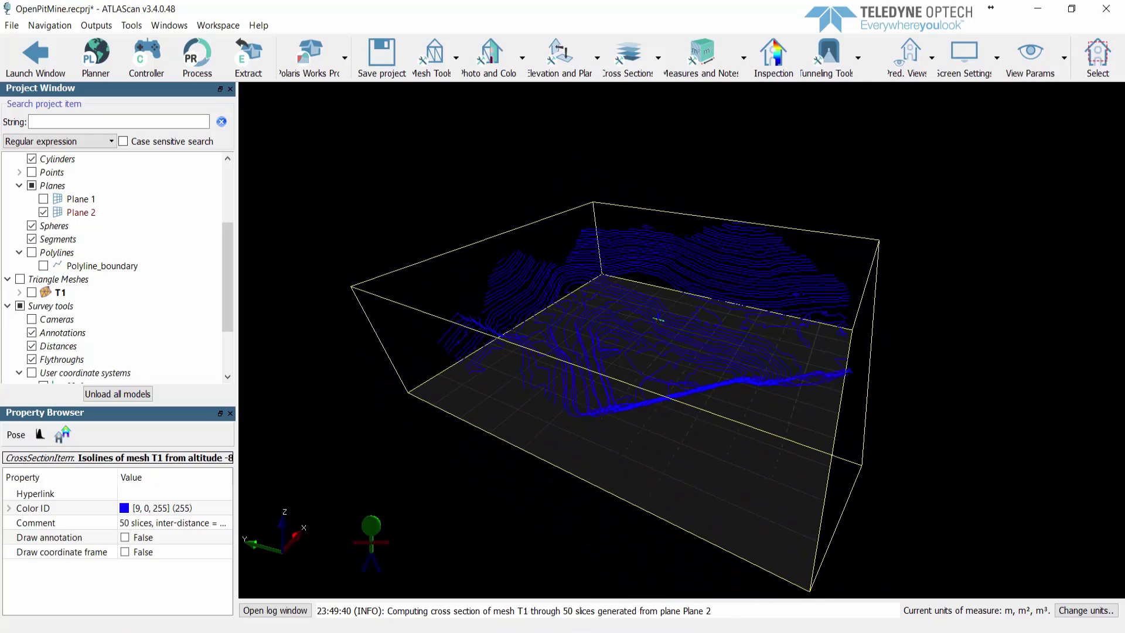
click(33, 292)
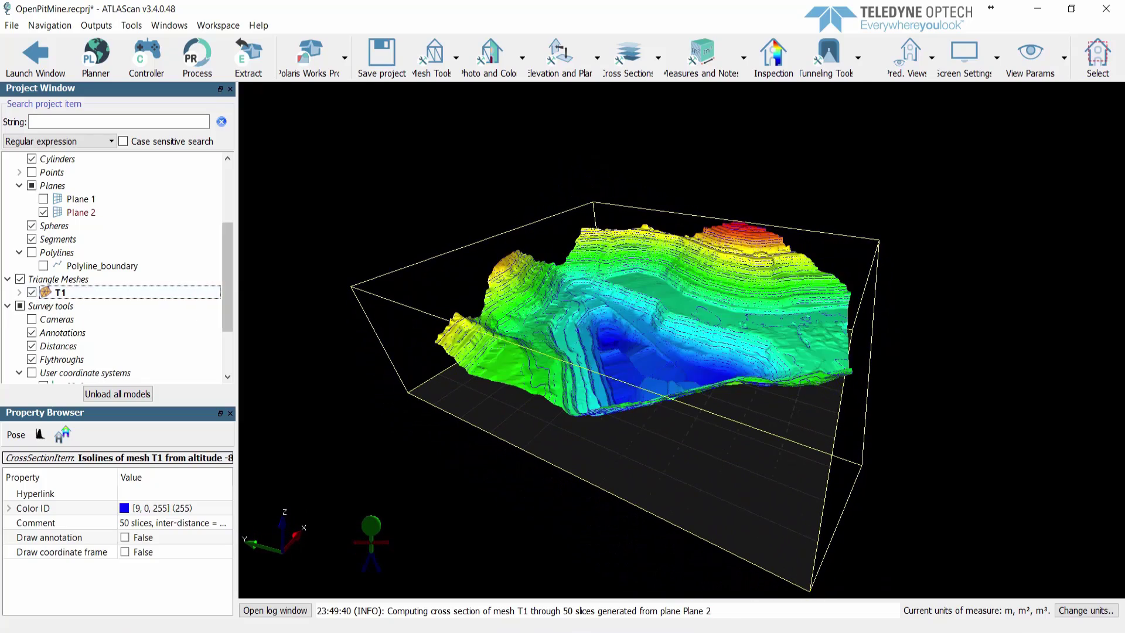
scroll(226, 330, down, 2)
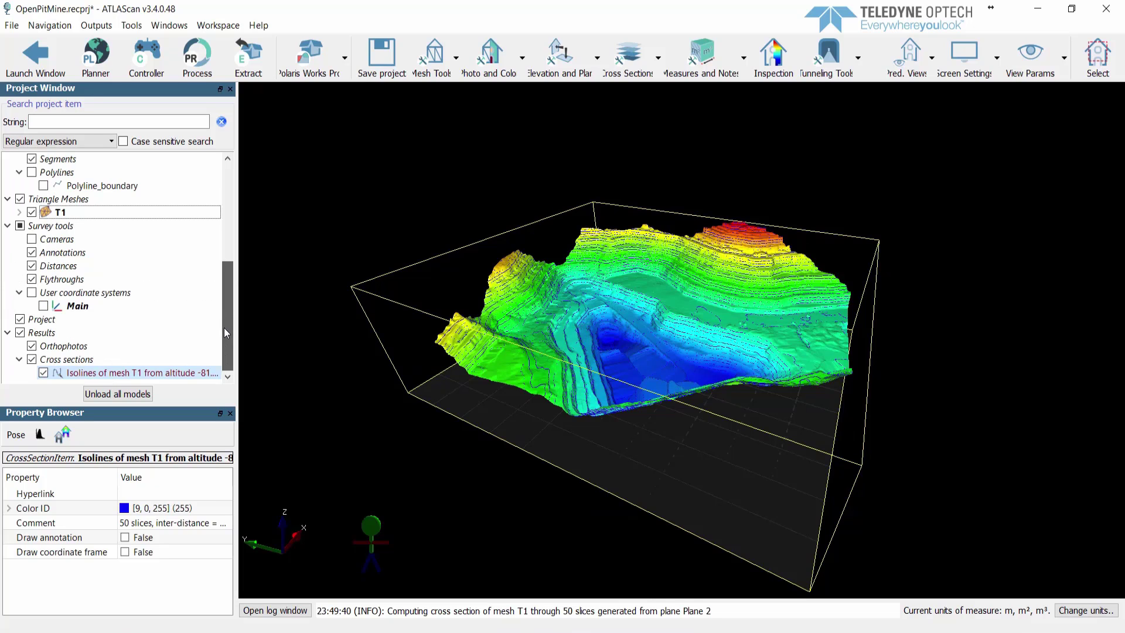
right_click(117, 374)
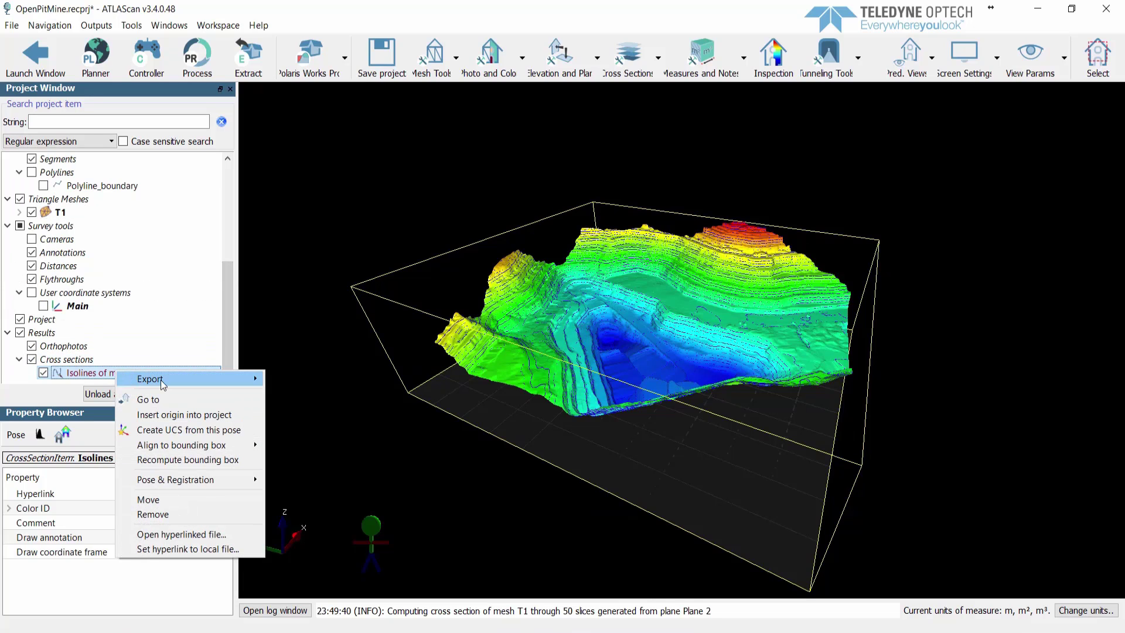
mouse_move(160, 379)
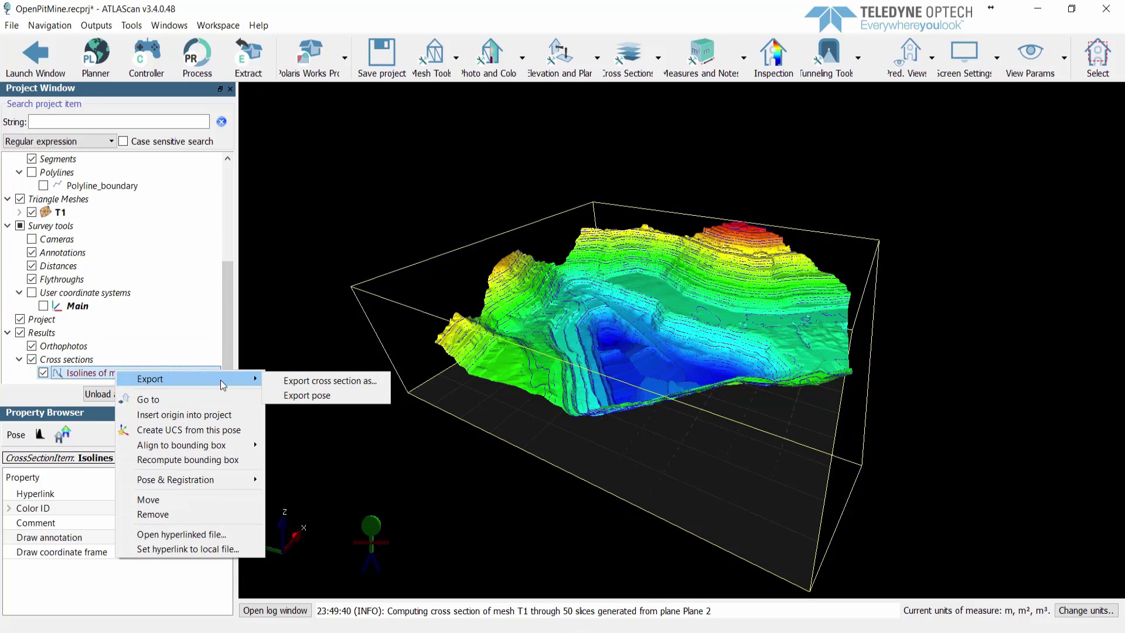
click(314, 381)
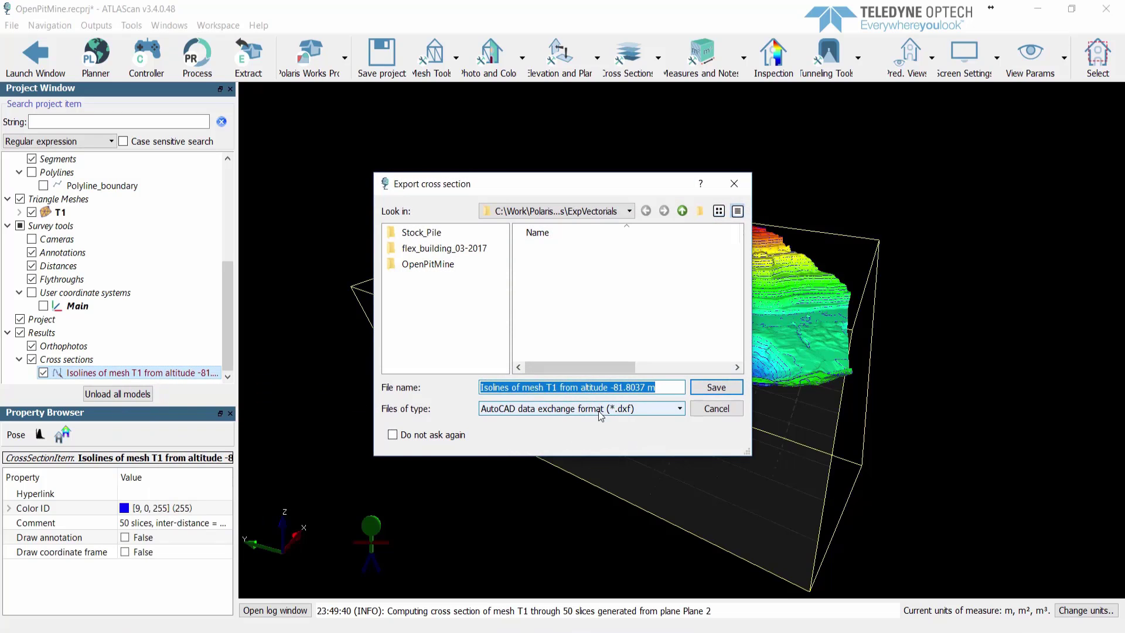
click(711, 407)
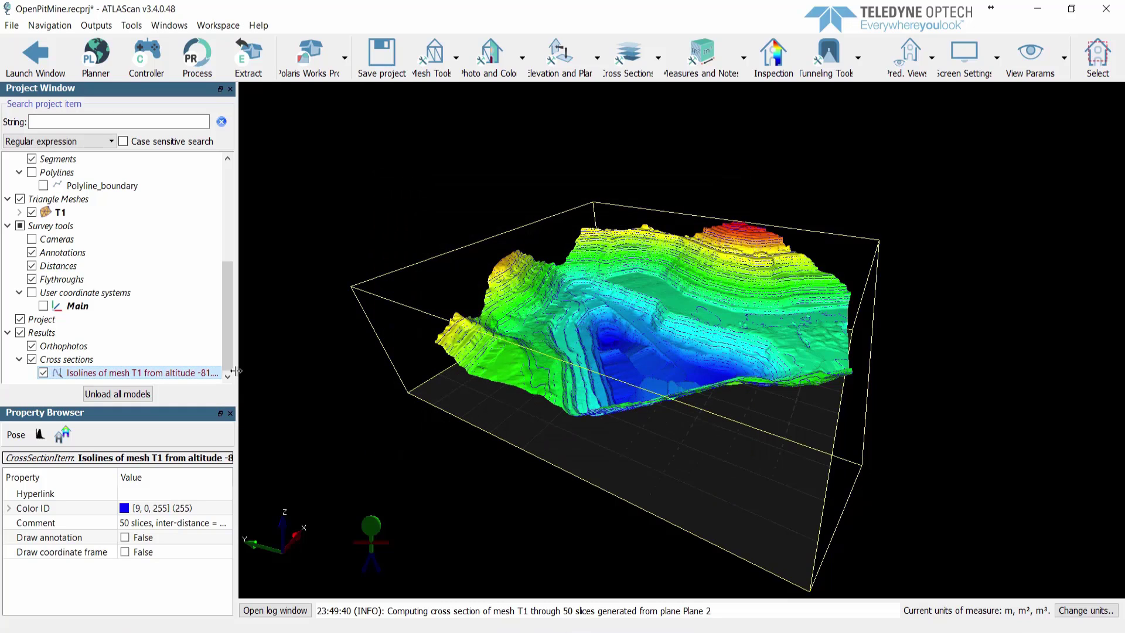
scroll(229, 343, up, 3)
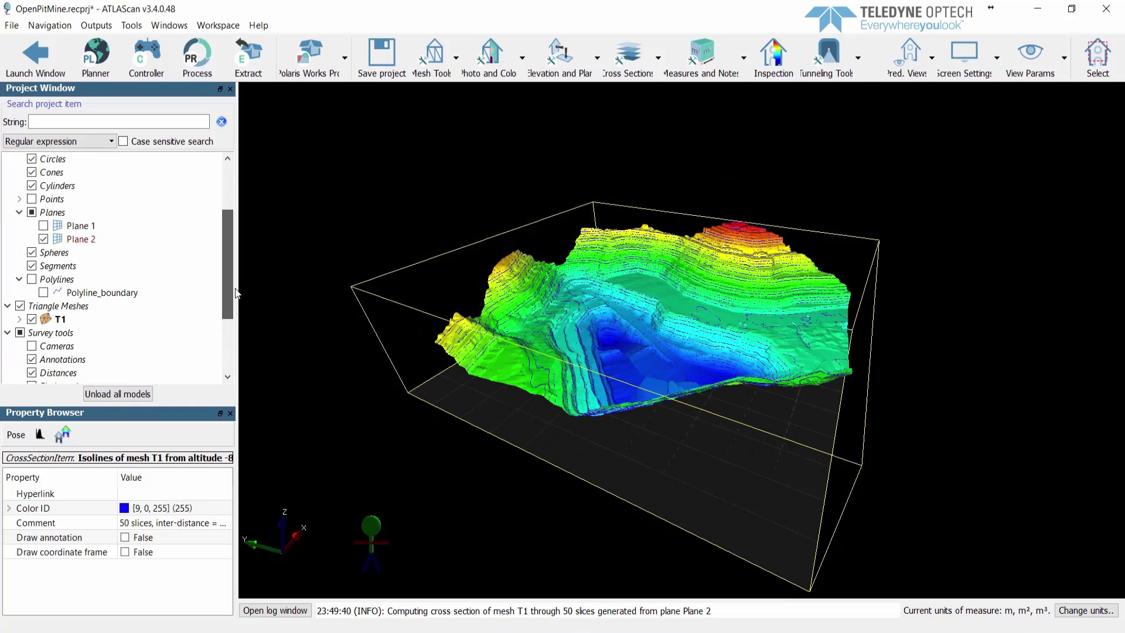
- Open mesh T1 for mesh editing and view the pit from above
click(68, 320)
right_click(68, 319)
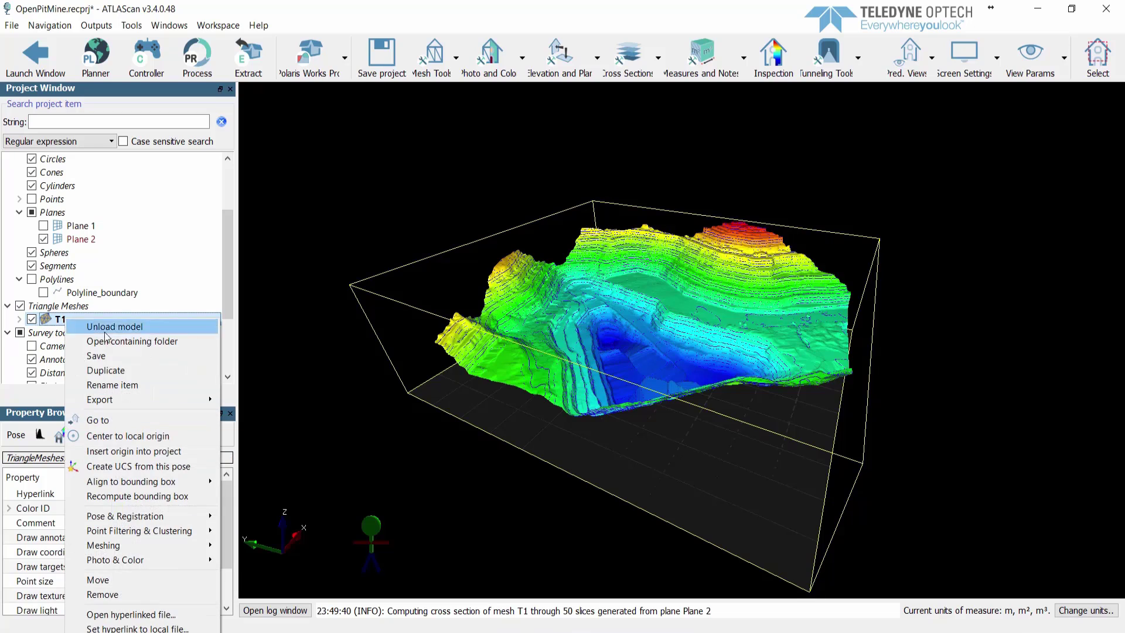
mouse_move(143, 546)
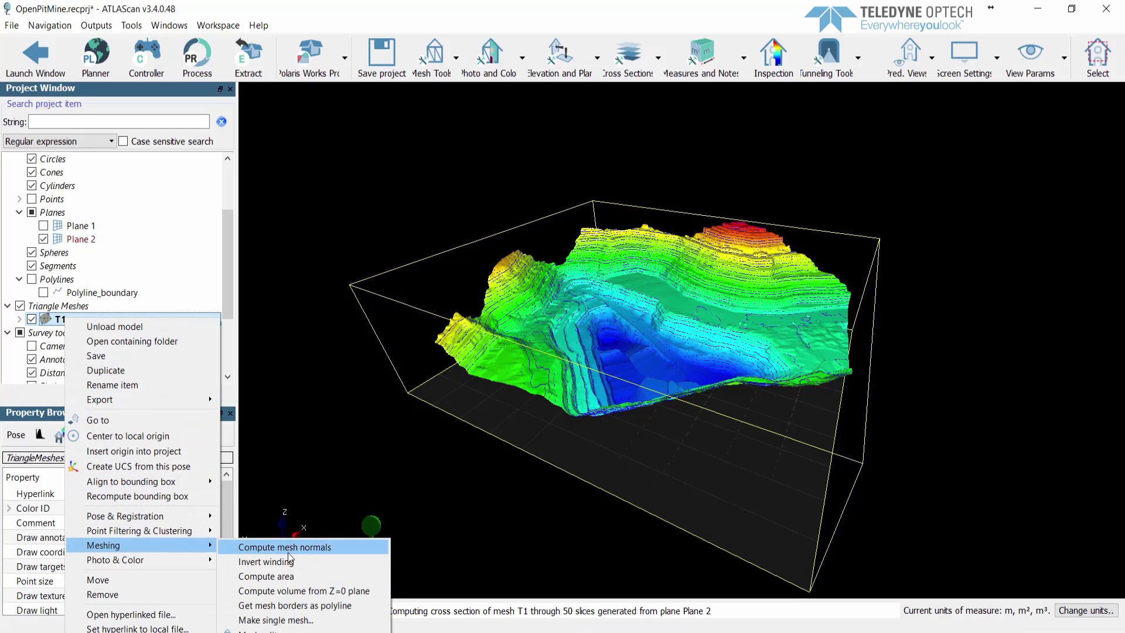
click(278, 628)
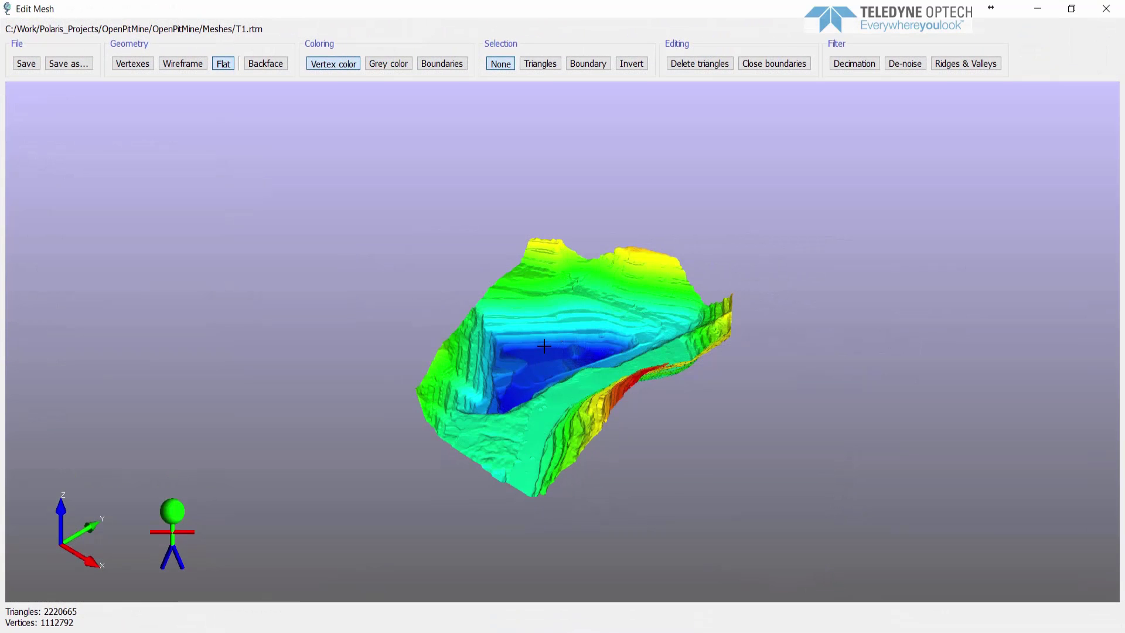
drag(544, 346, 766, 341)
scroll(692, 368, up, 2)
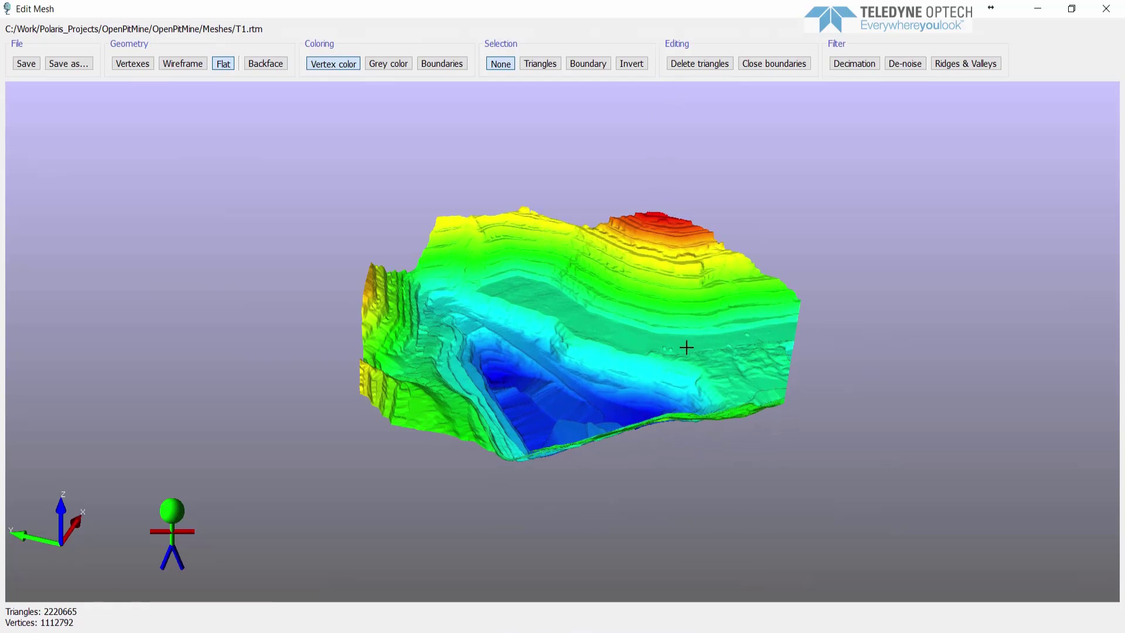
scroll(692, 368, up, 5)
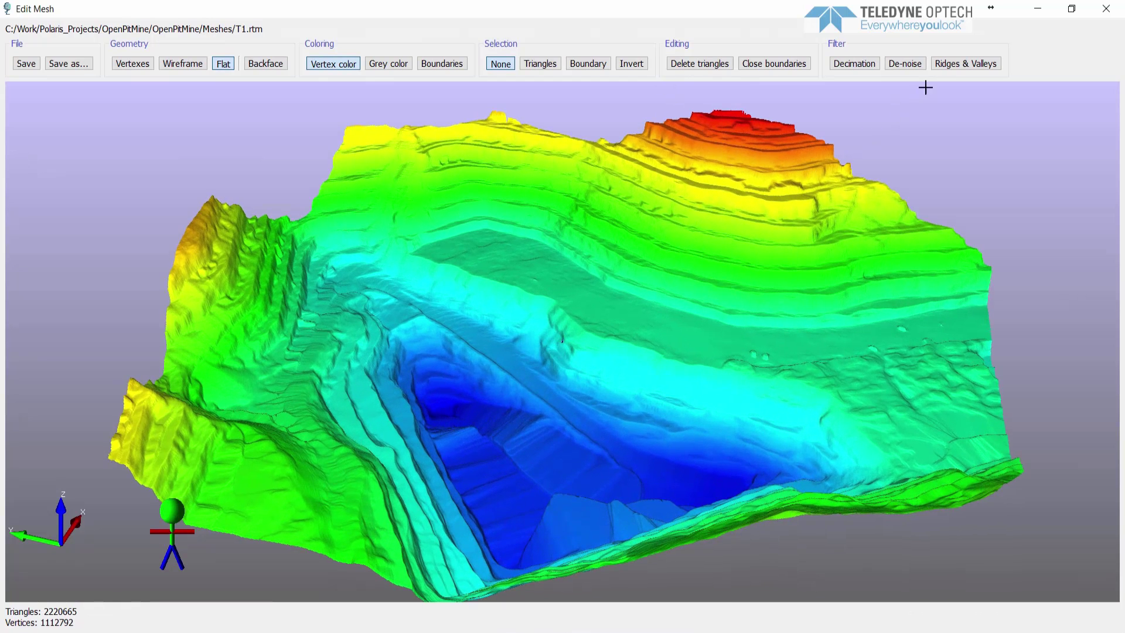
- Start Ridges and Valleys with a raised curvature threshold, orientation filter, max gap 20 and min length 3
click(947, 64)
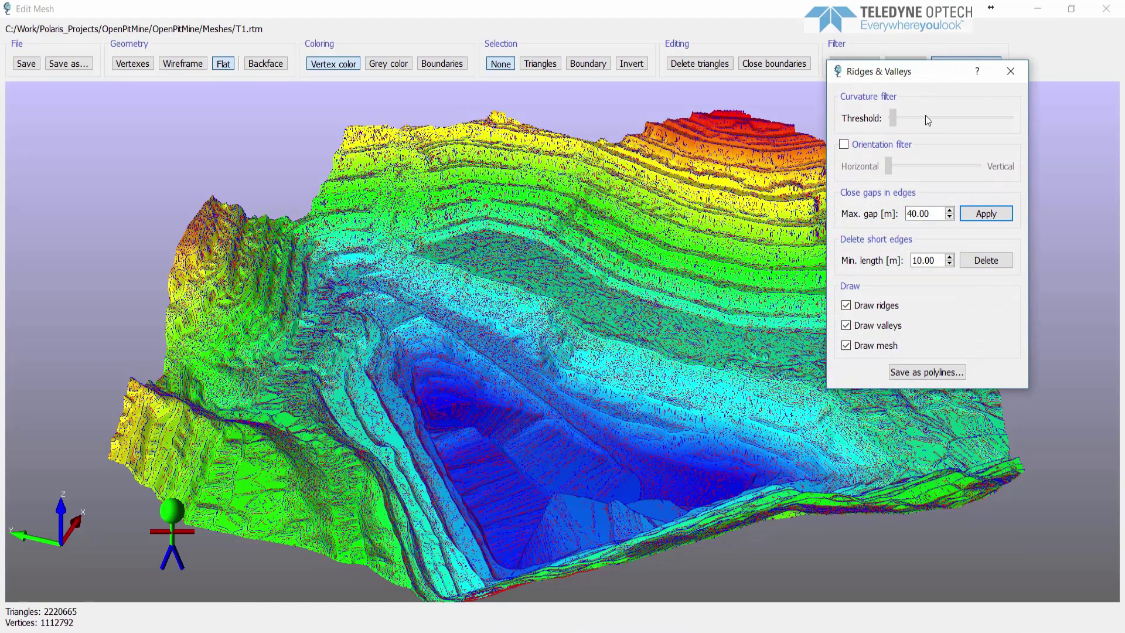
click(954, 115)
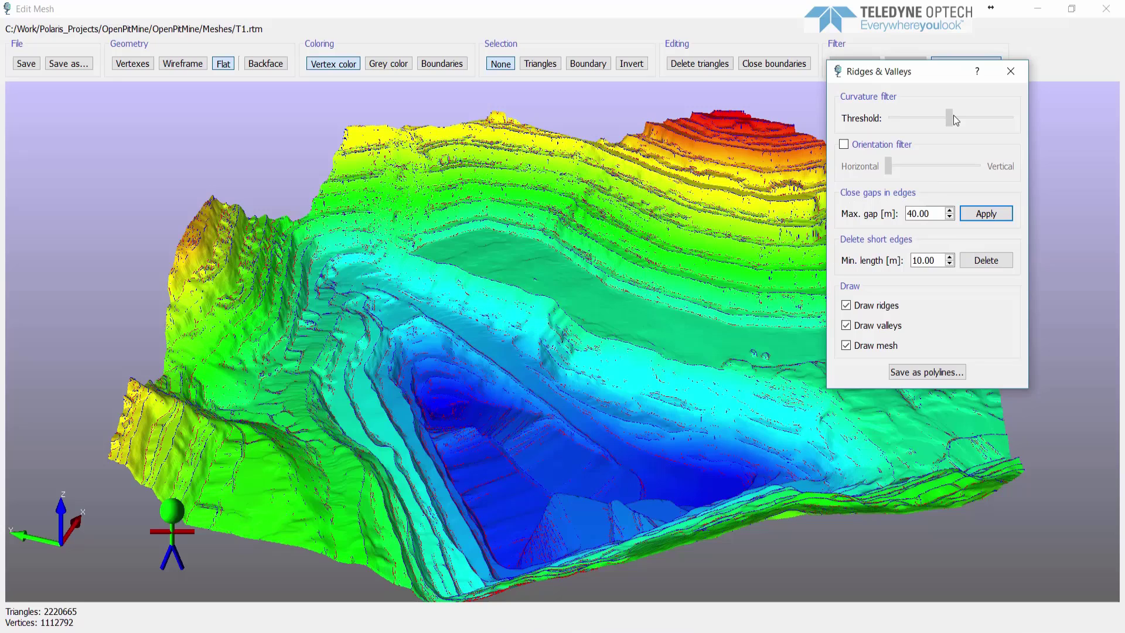
click(844, 146)
double_click(902, 212)
text(20)
click(940, 261)
text(3)
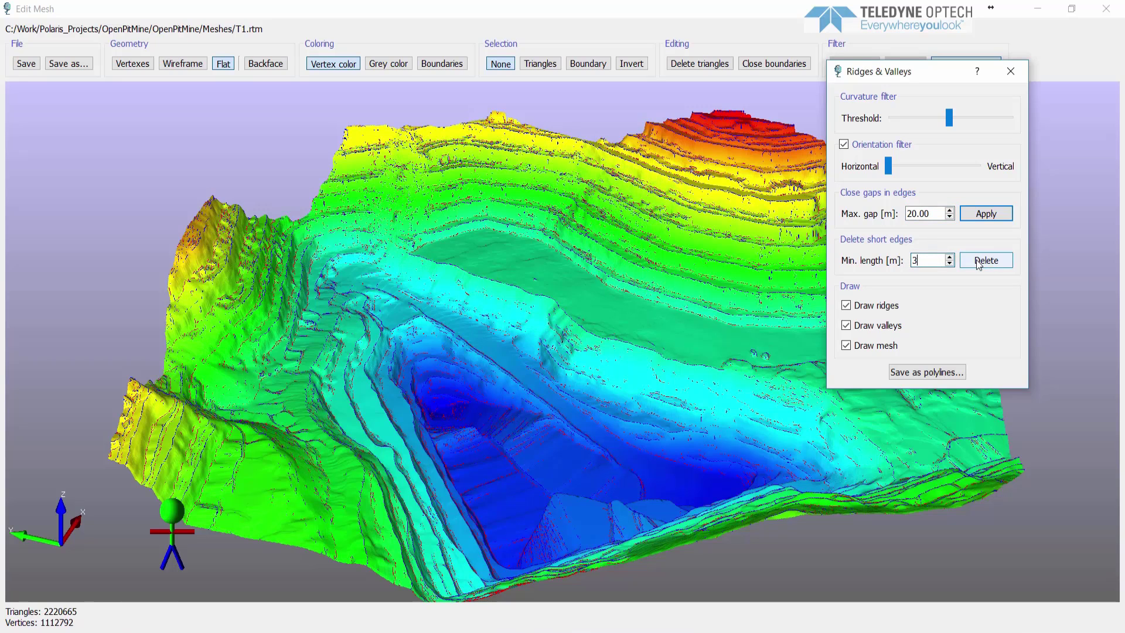
- Close gaps up to 20 m, delete edges under 3 m, hide the mesh, and save as polylines
click(984, 213)
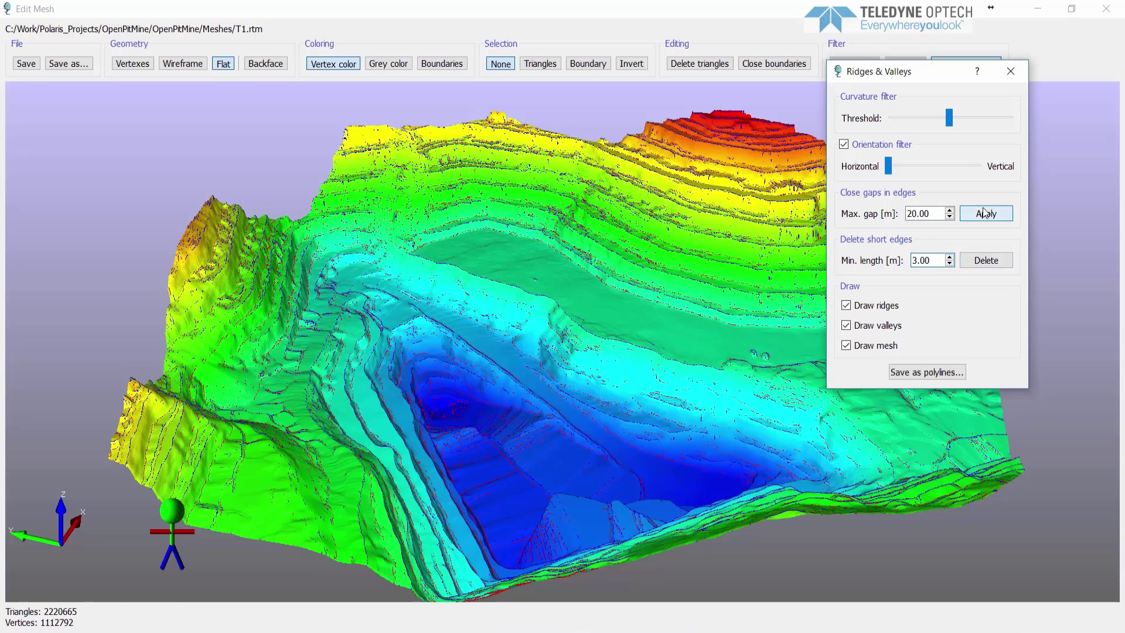
click(978, 260)
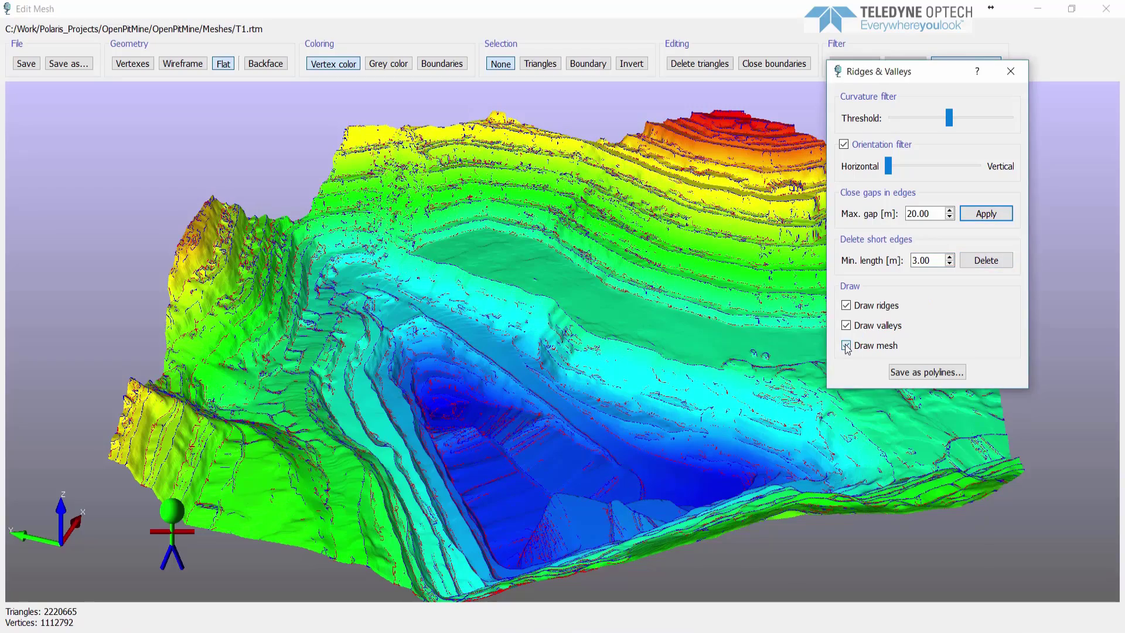
click(846, 346)
drag(545, 354, 779, 378)
click(897, 372)
click(970, 253)
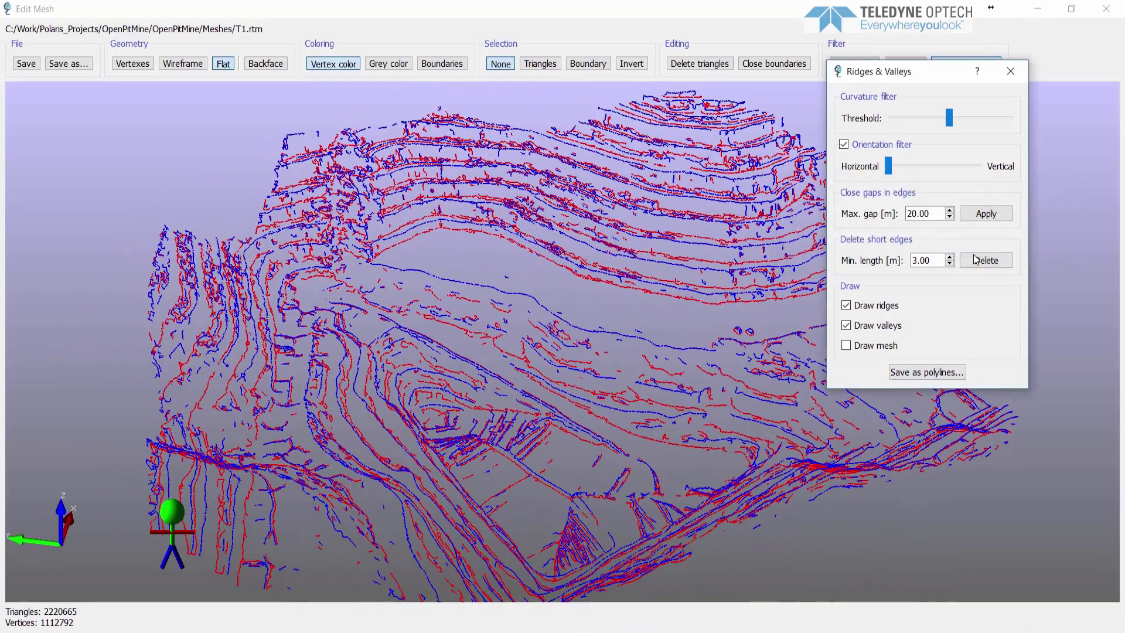
click(1011, 71)
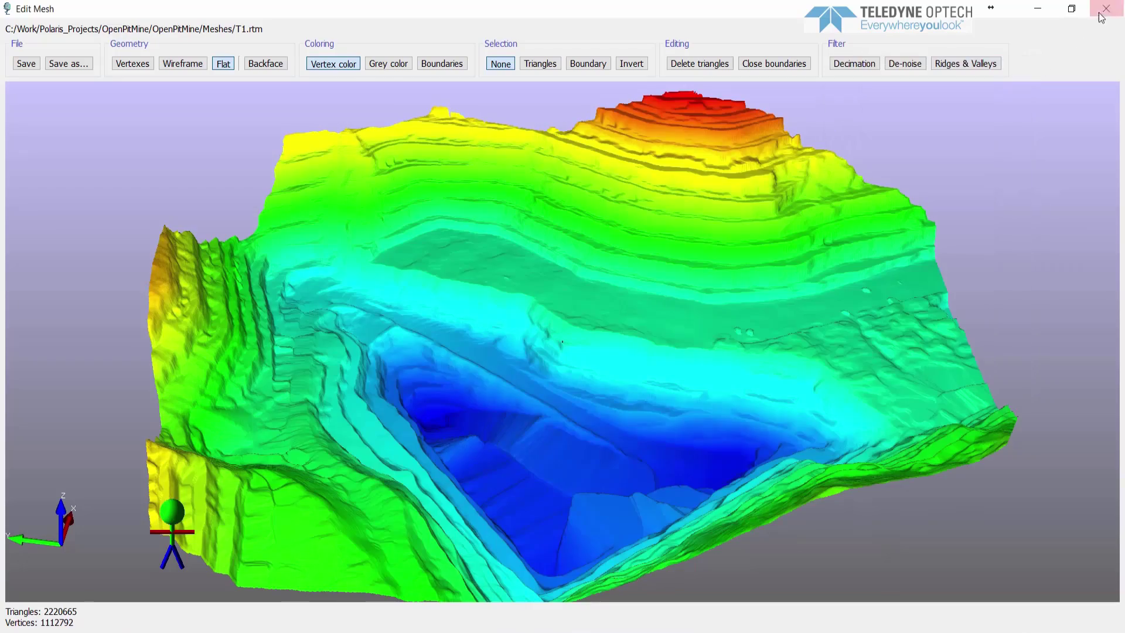
- Close the mesh editor and load mesh T1 with its ridge, valley and isoline polylines
click(1103, 18)
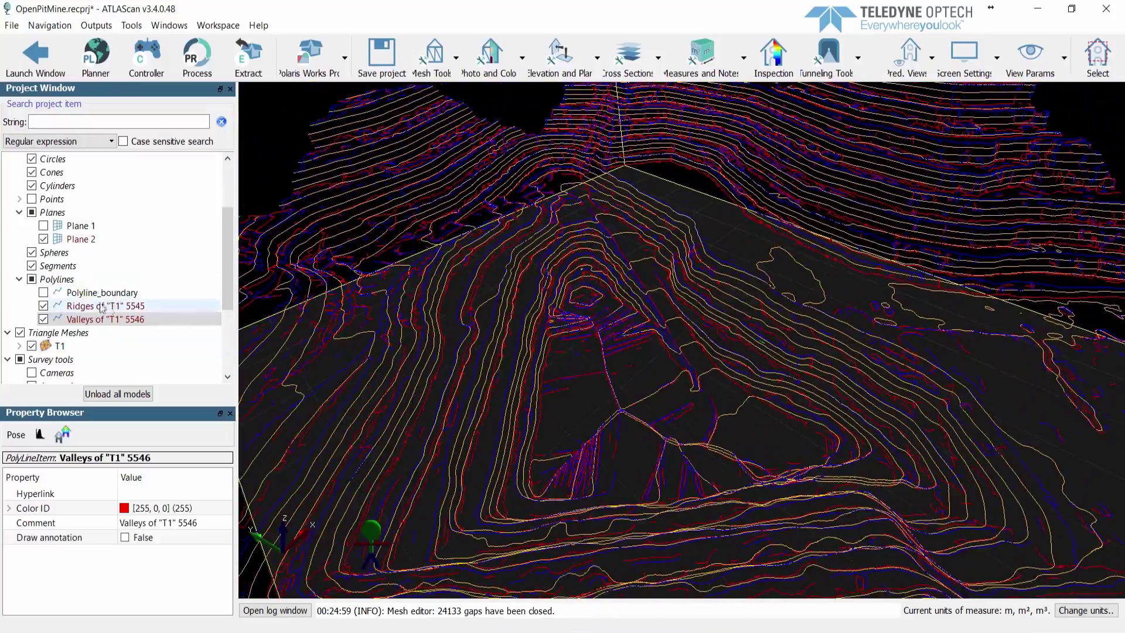
right_click(58, 347)
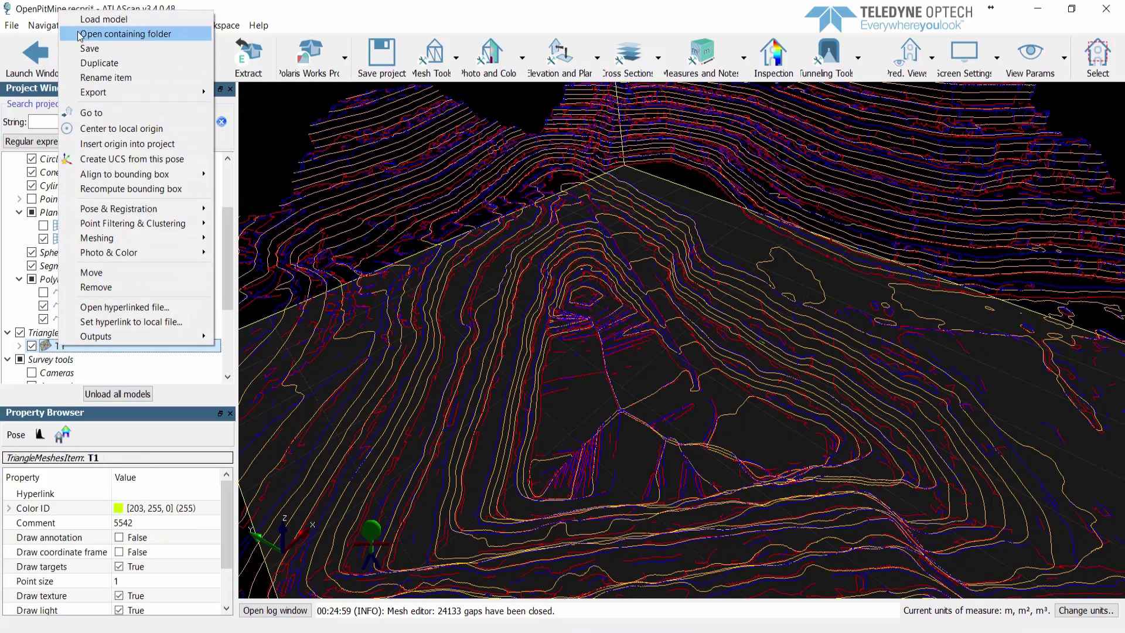
click(88, 19)
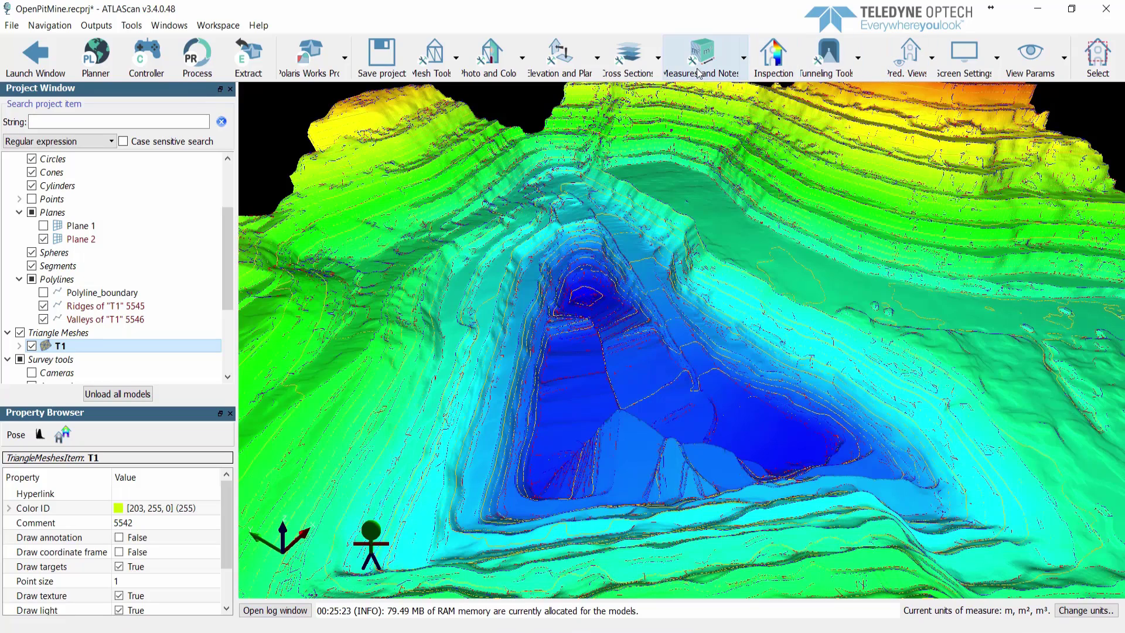
- Start Compute cut fill volumes under Measures and Notes, setting mesh T1 as the time 1 surface
mouse_move(700, 70)
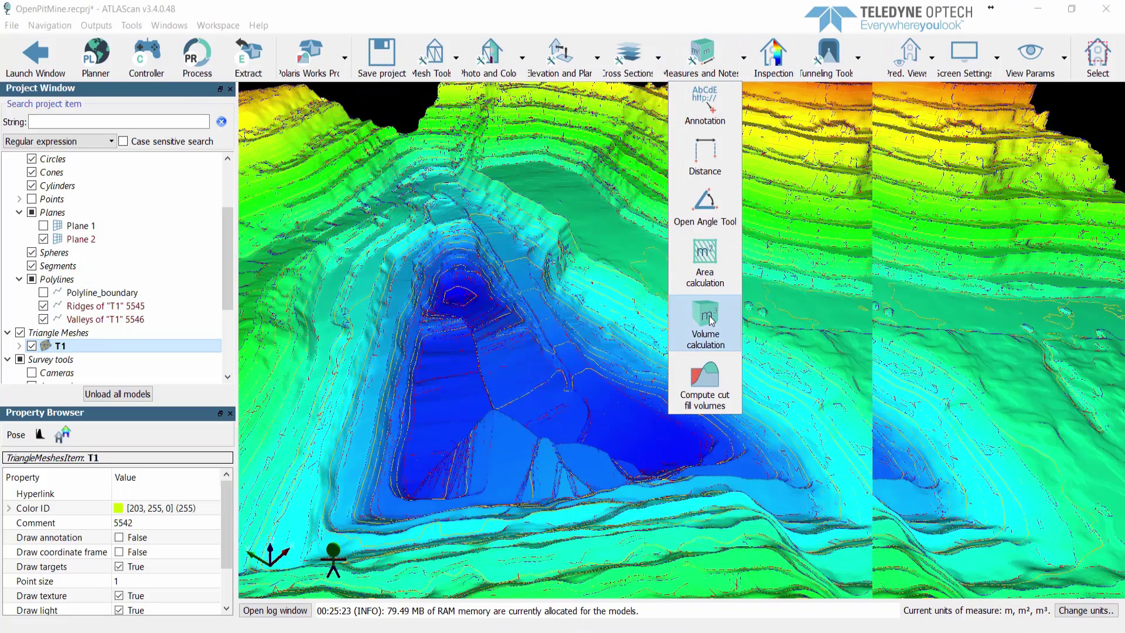
click(710, 319)
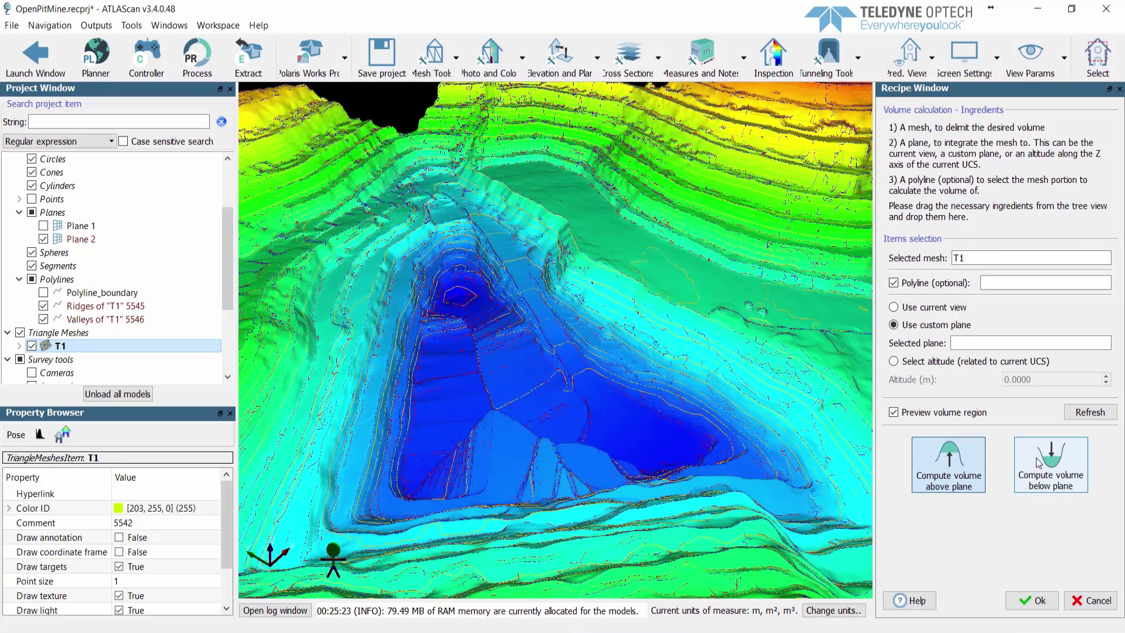
click(1119, 90)
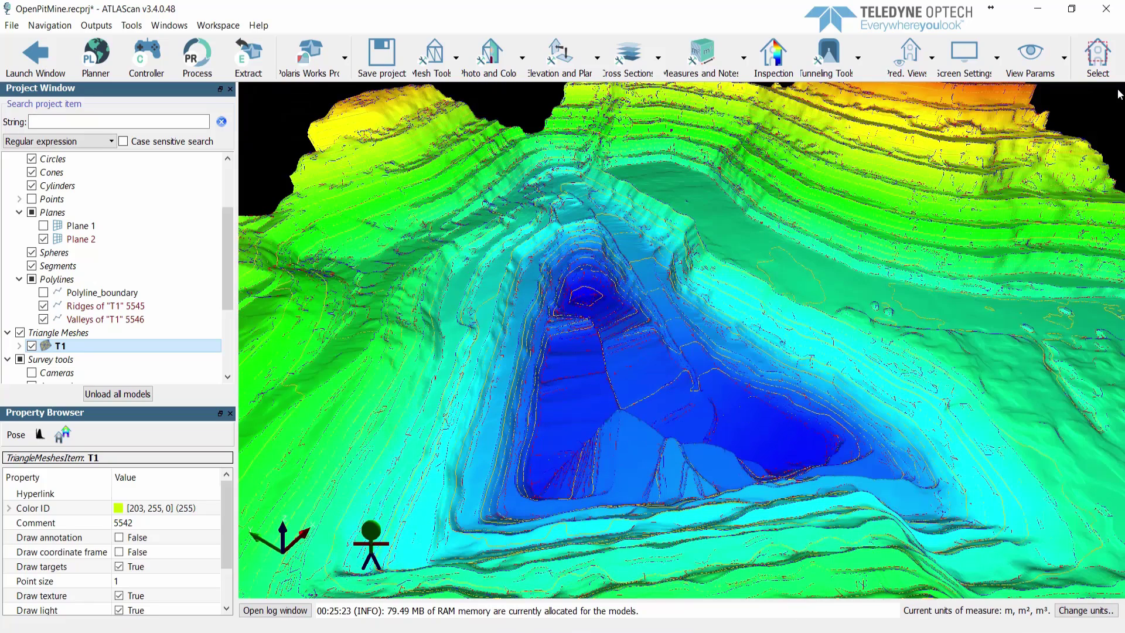
click(742, 57)
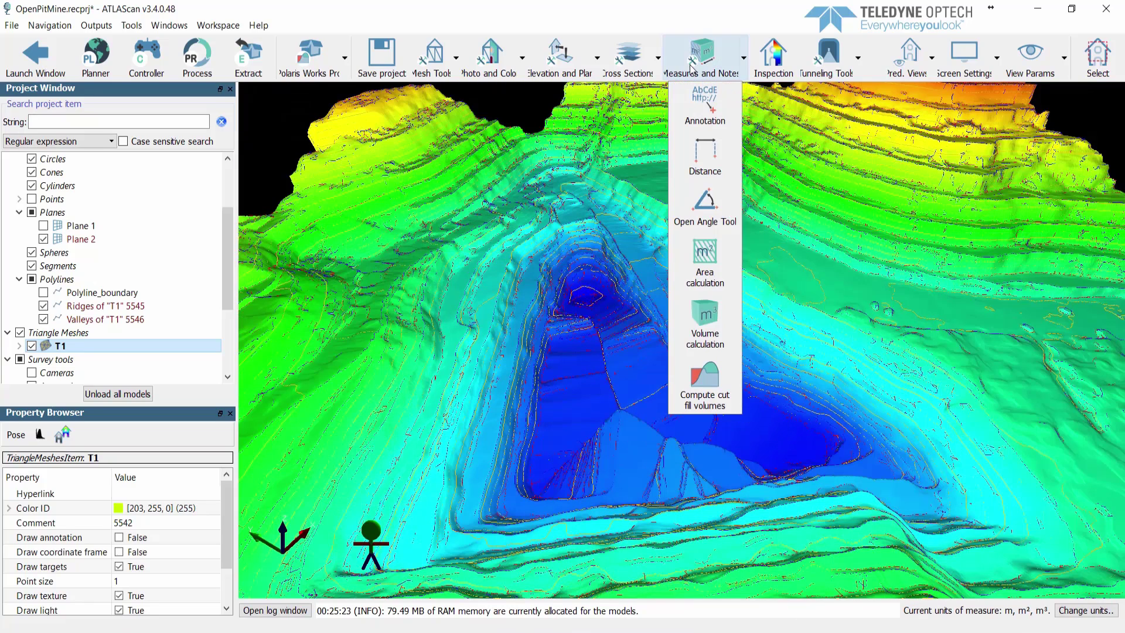
click(703, 388)
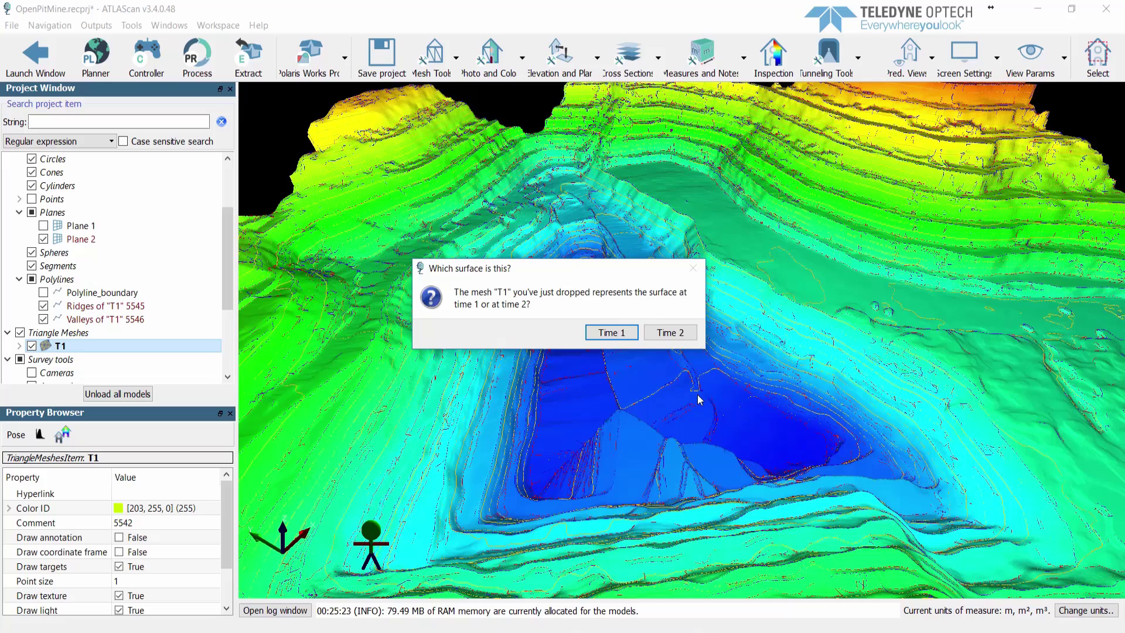
click(618, 333)
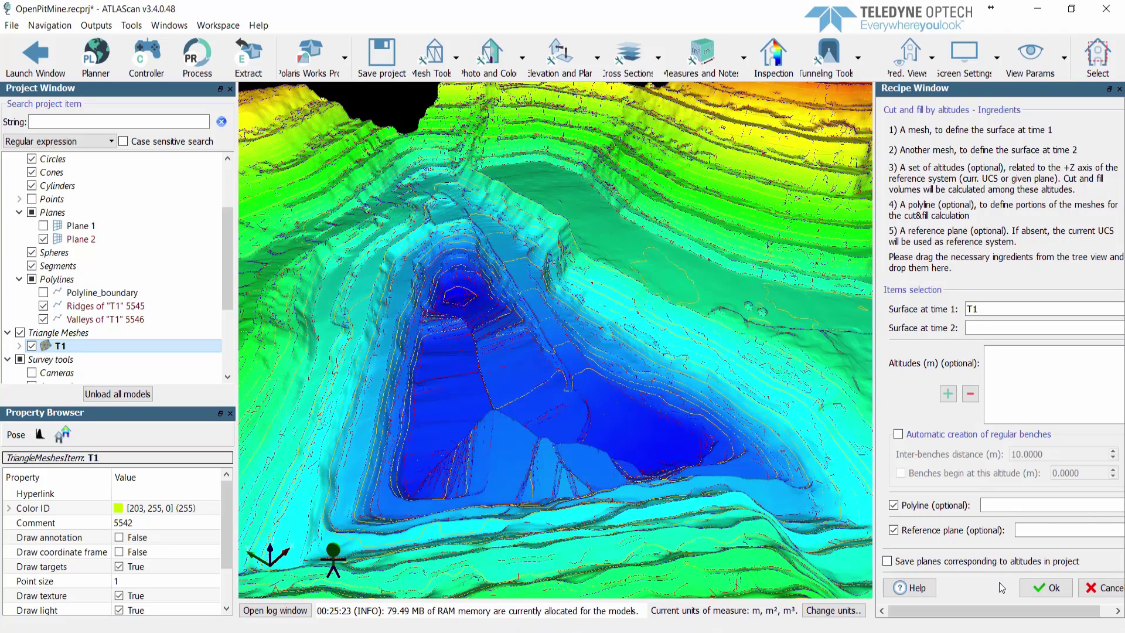
- Cancel the cut-and-fill recipe and return to the Recent Projects gallery
click(1094, 589)
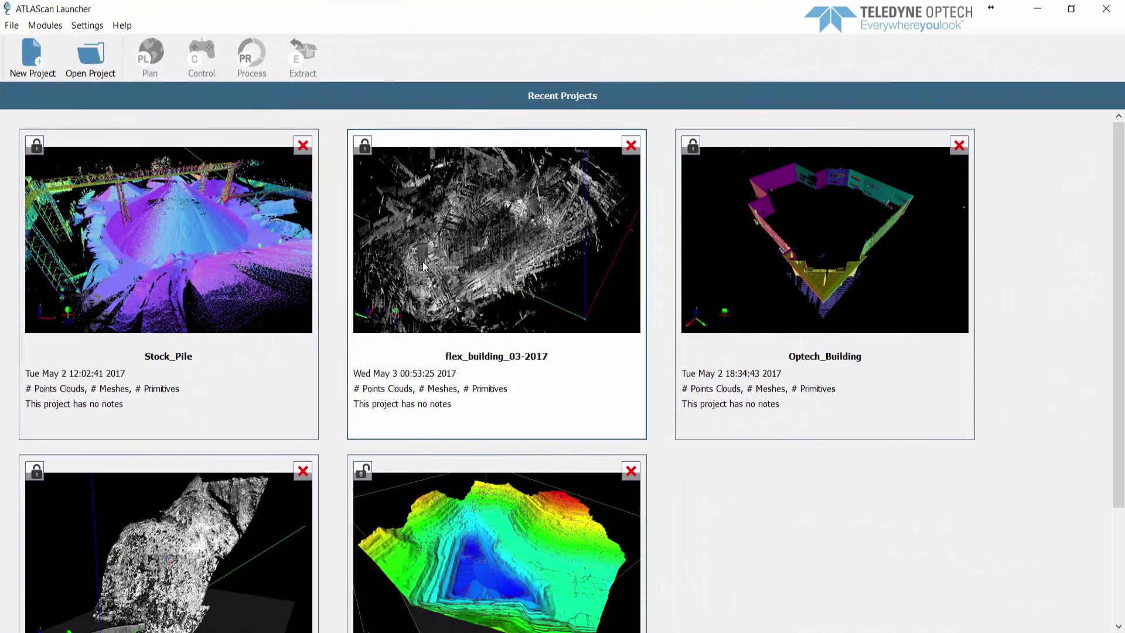
- Open flex_building_03-2017 for processing and select all scans from fl_S007 through fl_S006
click(423, 265)
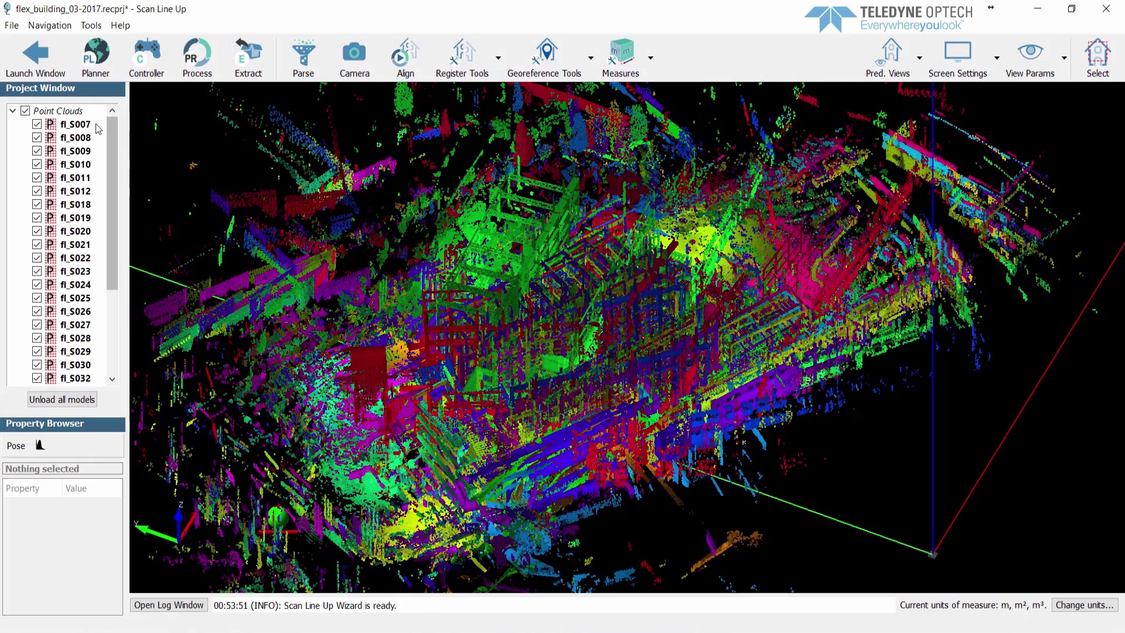
click(91, 125)
scroll(117, 200, down, 2)
scroll(118, 206, down, 3)
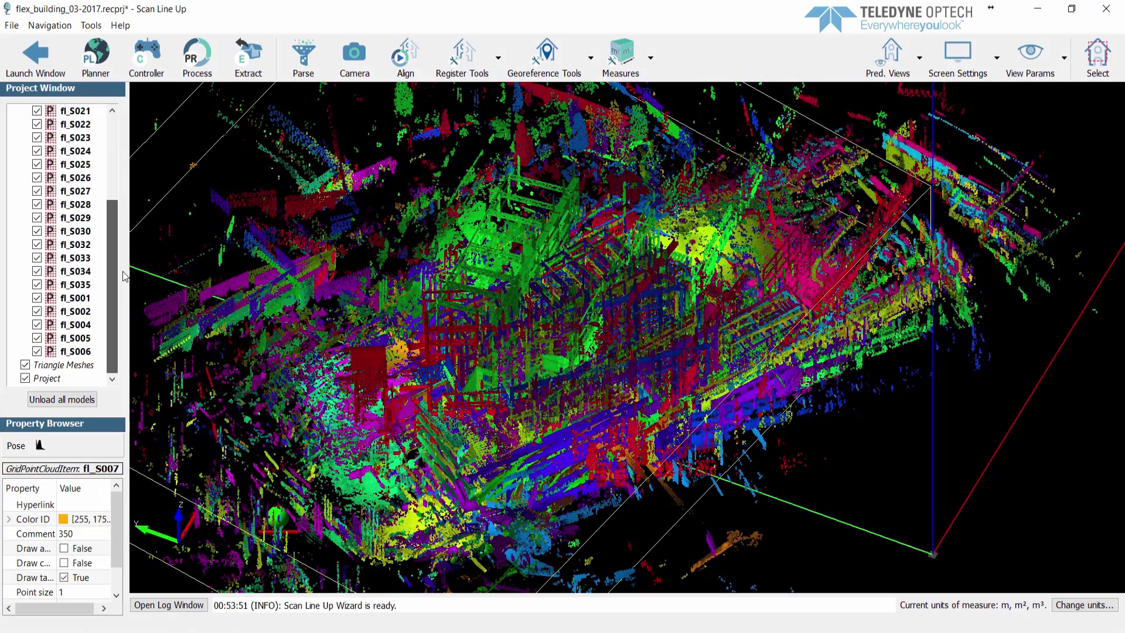
shift+click(74, 352)
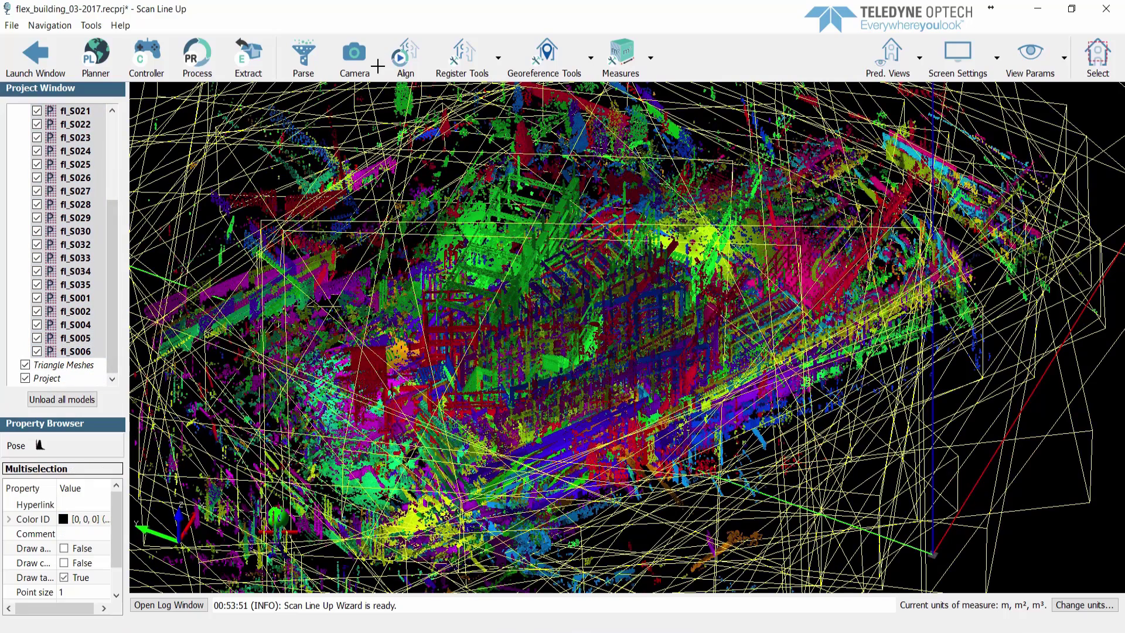
- Start aligning the selected scans with automatic preregistration enabled
click(402, 57)
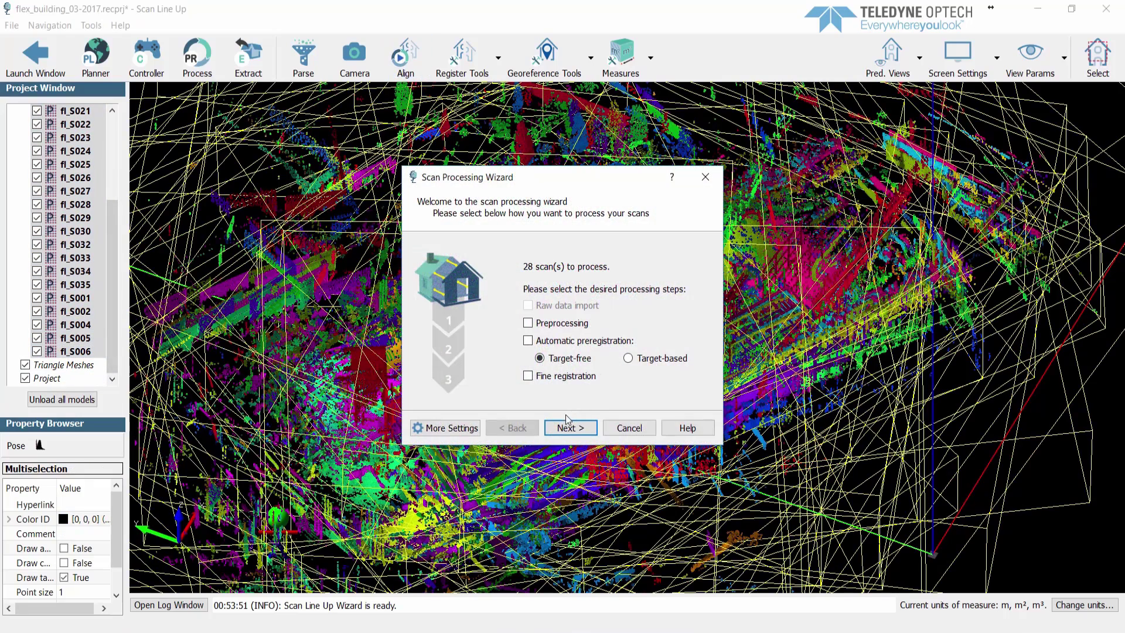
click(529, 341)
click(436, 428)
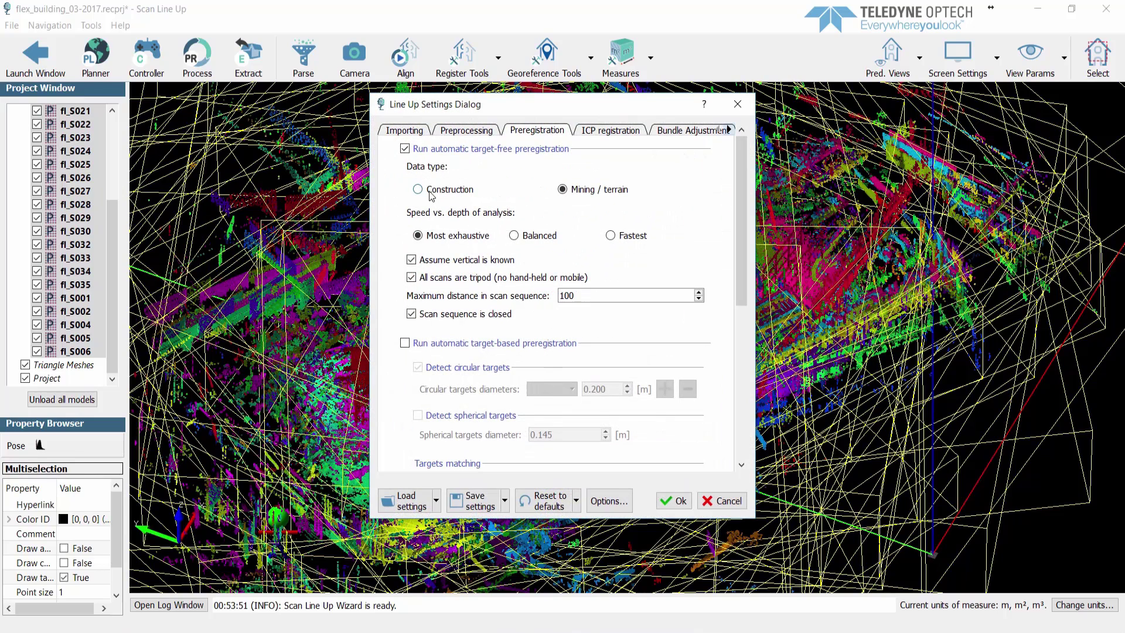
- Set Balanced speed and maximum sequence distance 10, then proceed to the settings summary
click(550, 238)
double_click(554, 296)
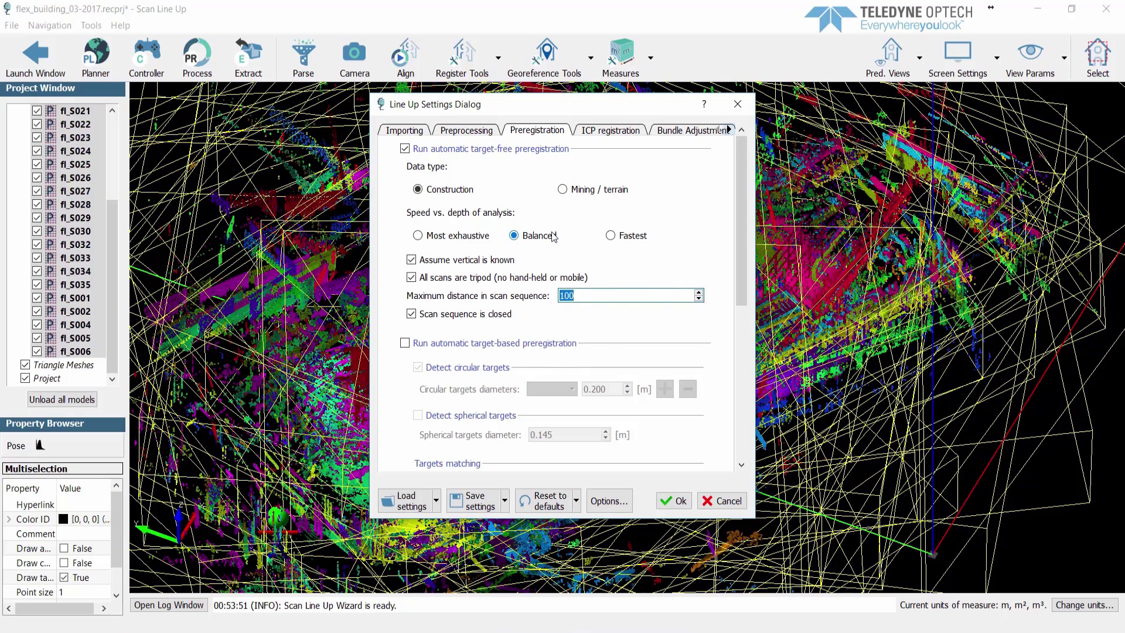
text(10)
click(668, 499)
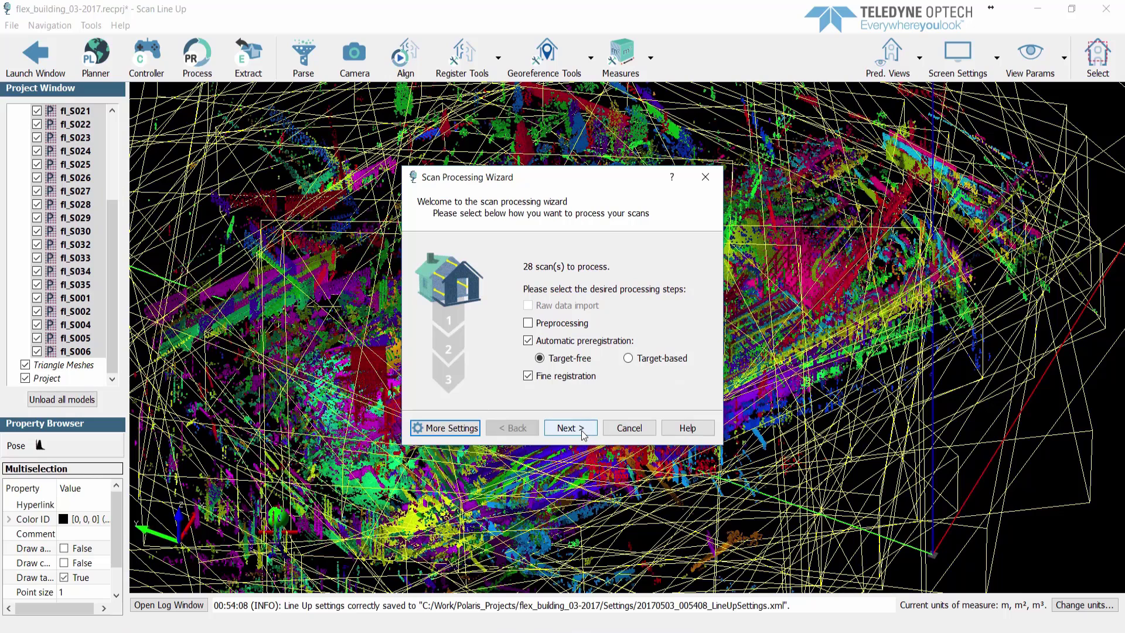
click(570, 428)
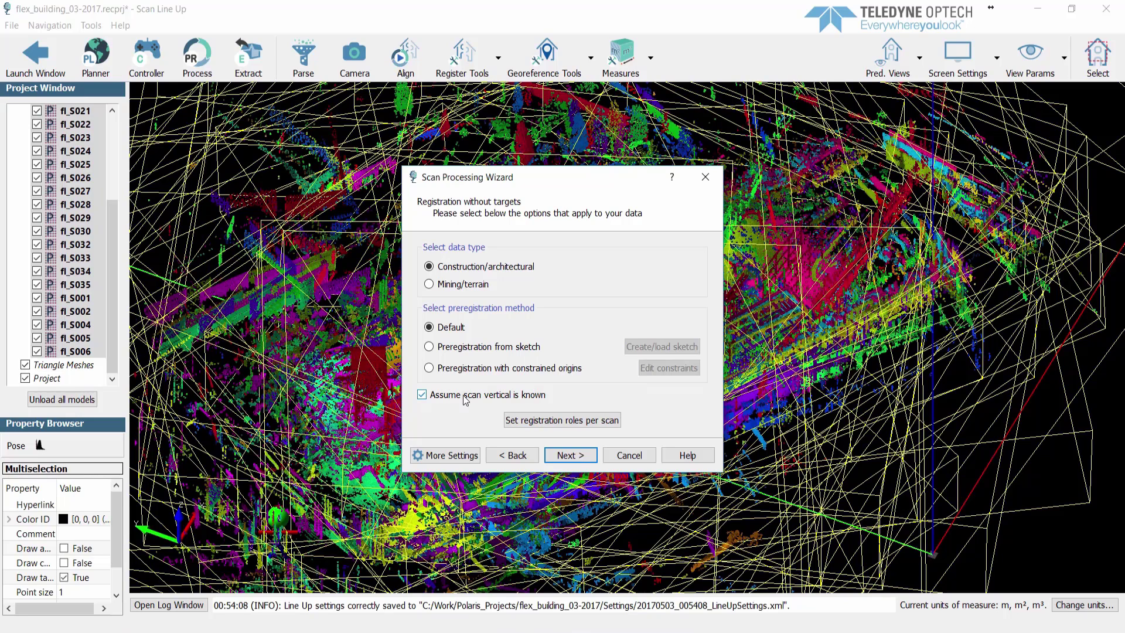
click(567, 457)
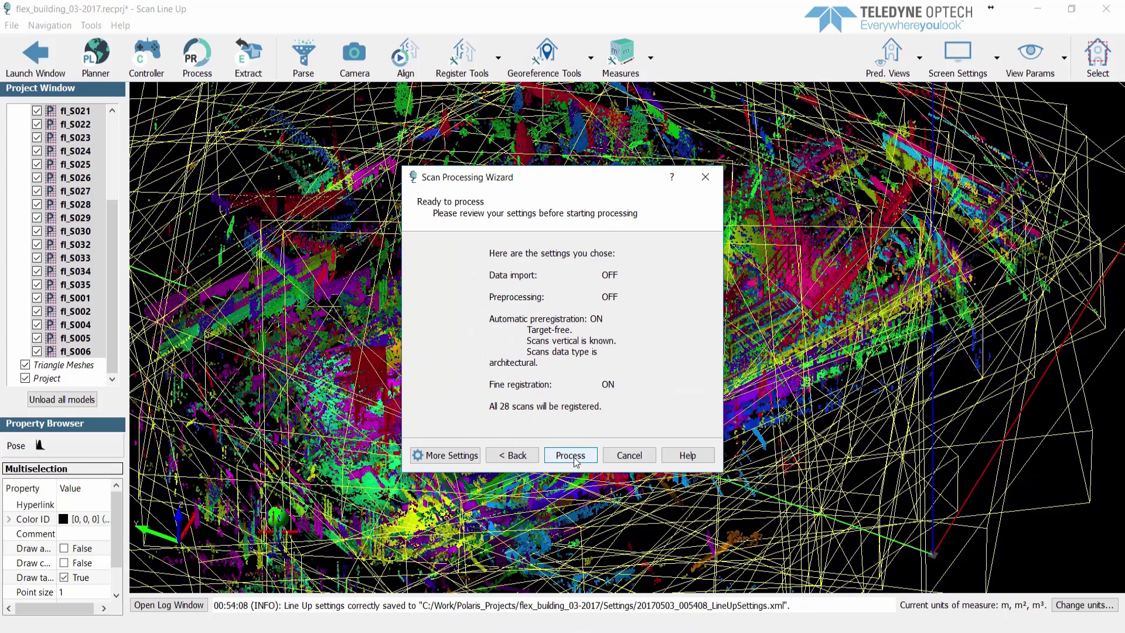
- Process the 28 scans and accept the automatic preregistration so fine registration completes
click(571, 457)
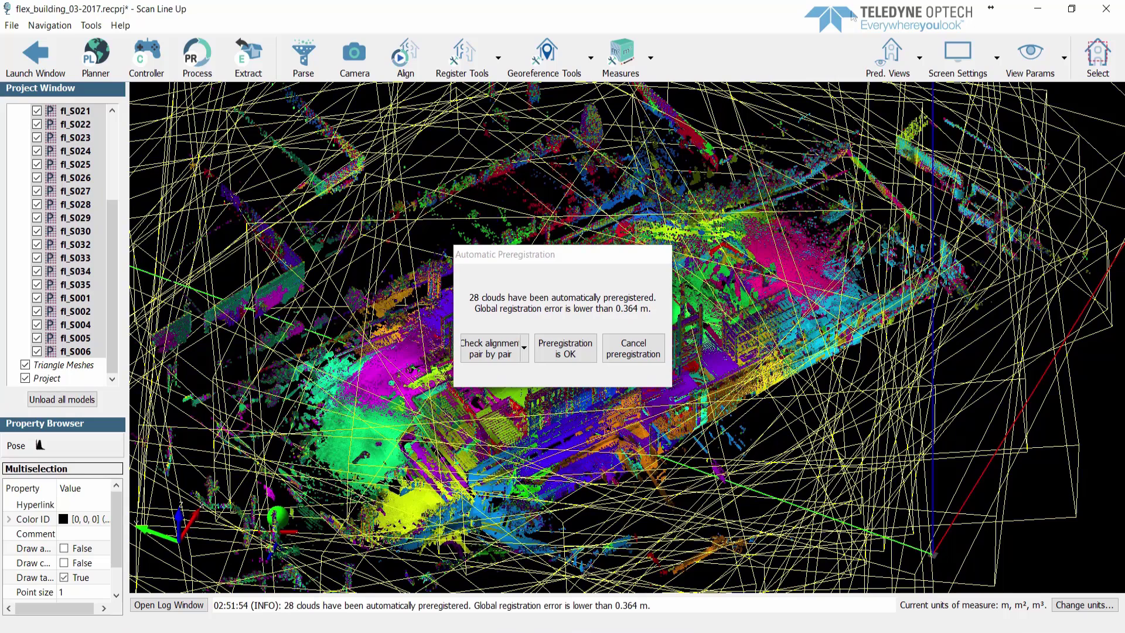
click(564, 354)
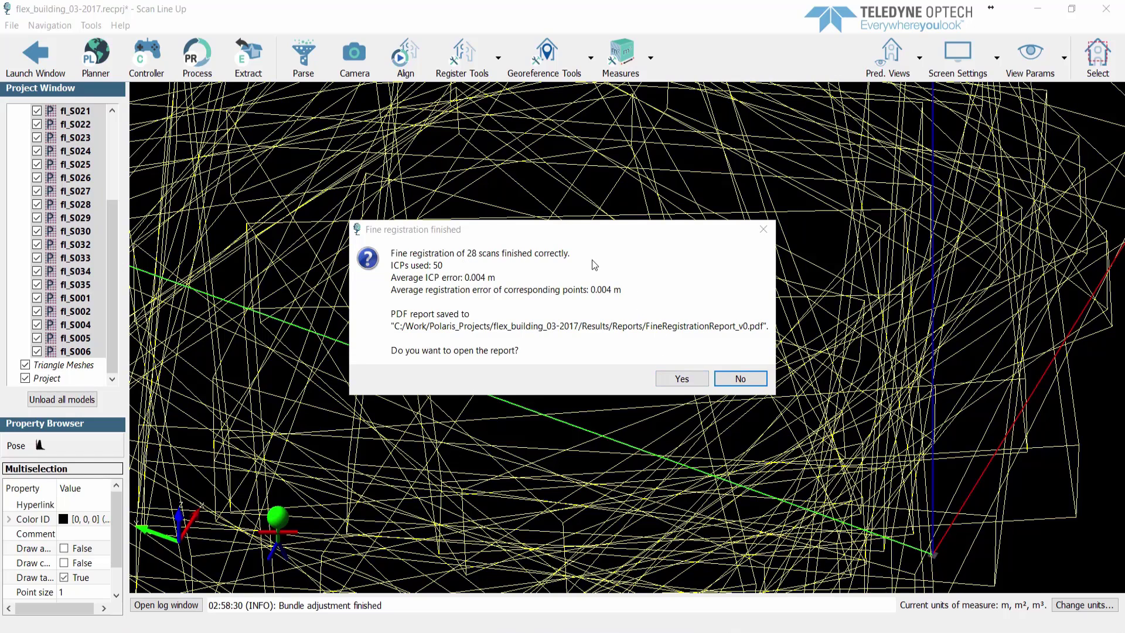
- Open FineRegistrationReport_v0.pdf, scroll through its summary and results, then close it
click(685, 379)
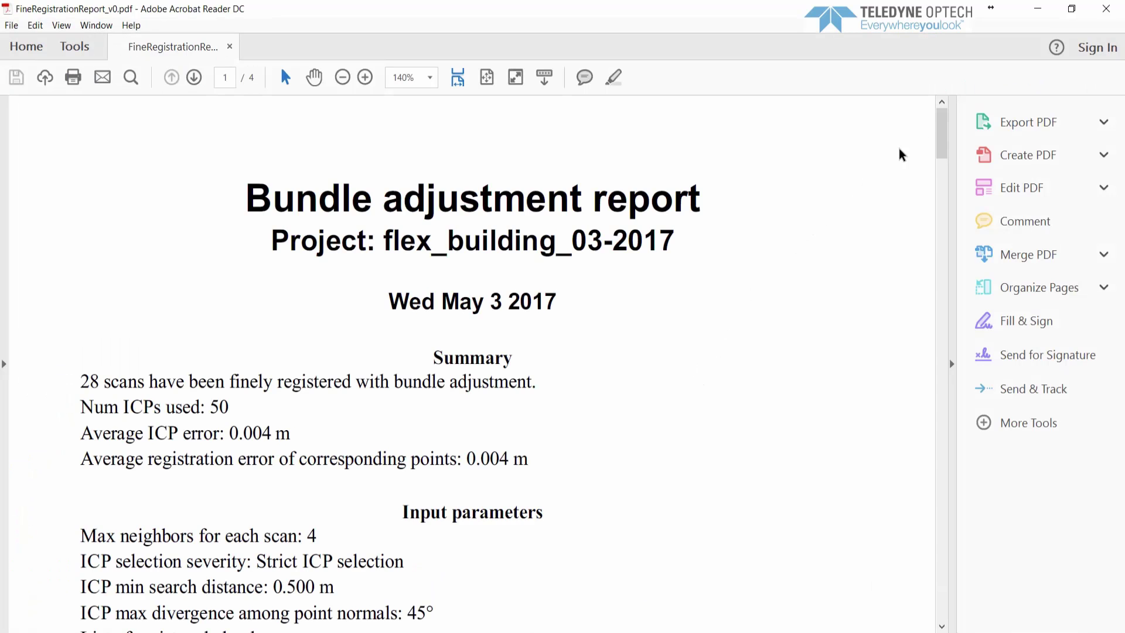
drag(942, 133, 944, 157)
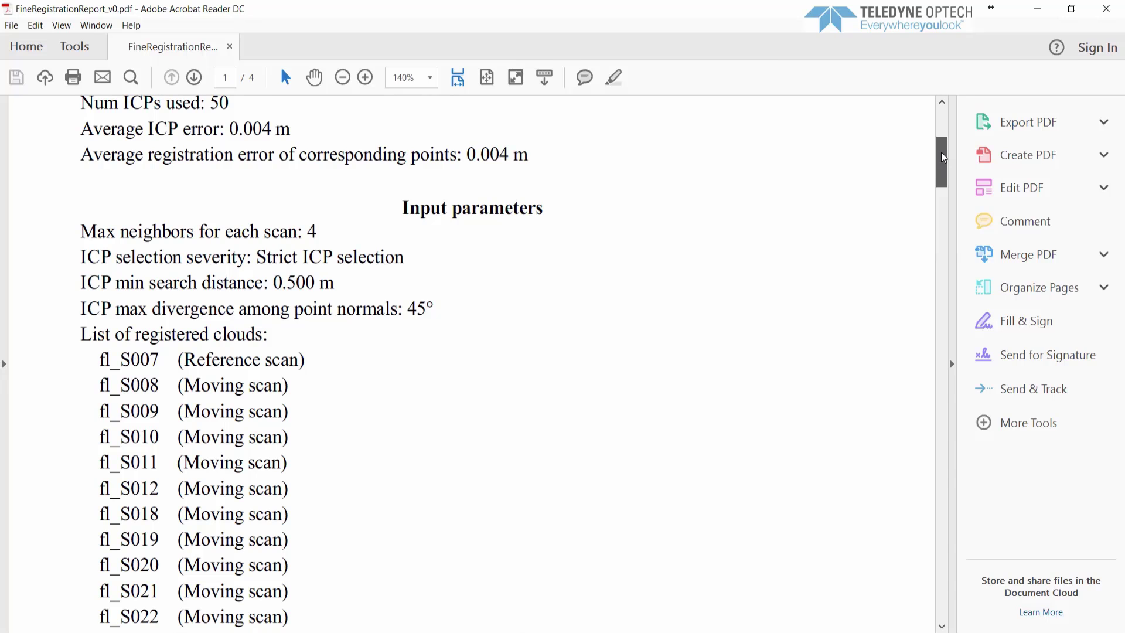
drag(943, 157, 943, 225)
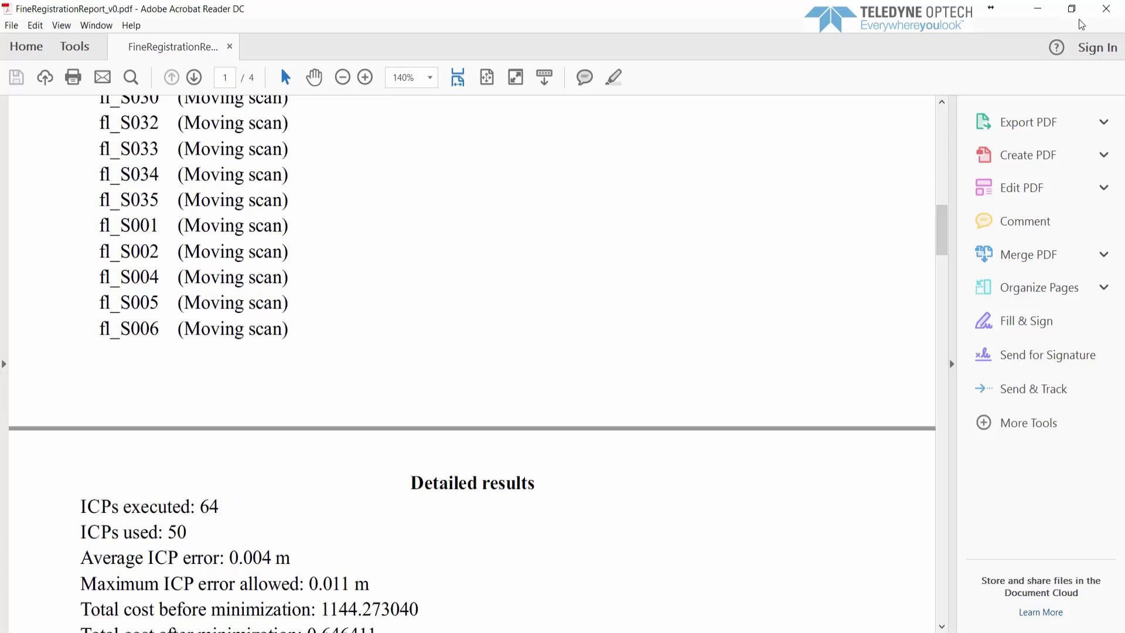
click(1102, 11)
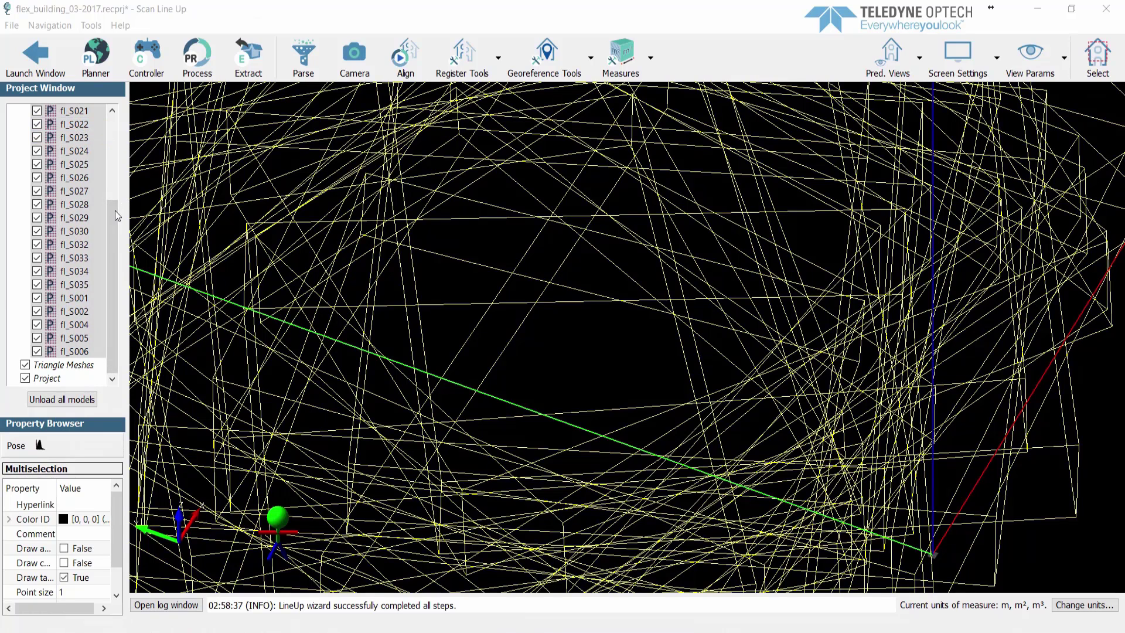
- Select scan fl_S022 and open its target picking editor, zooming in on the targets
drag(115, 214, 113, 112)
click(100, 111)
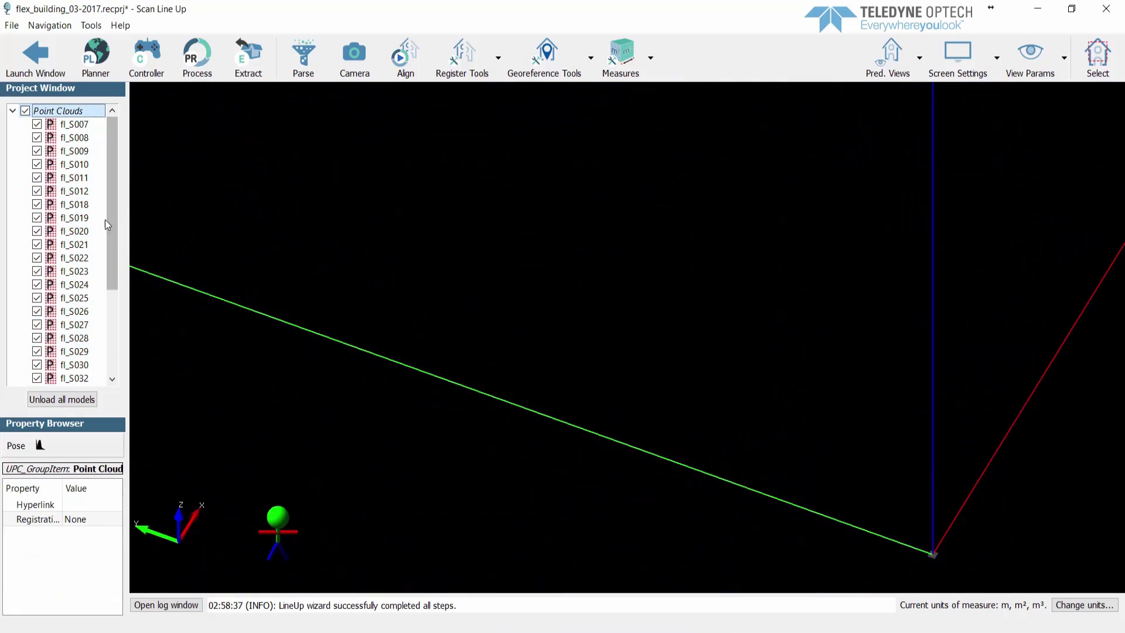
click(75, 258)
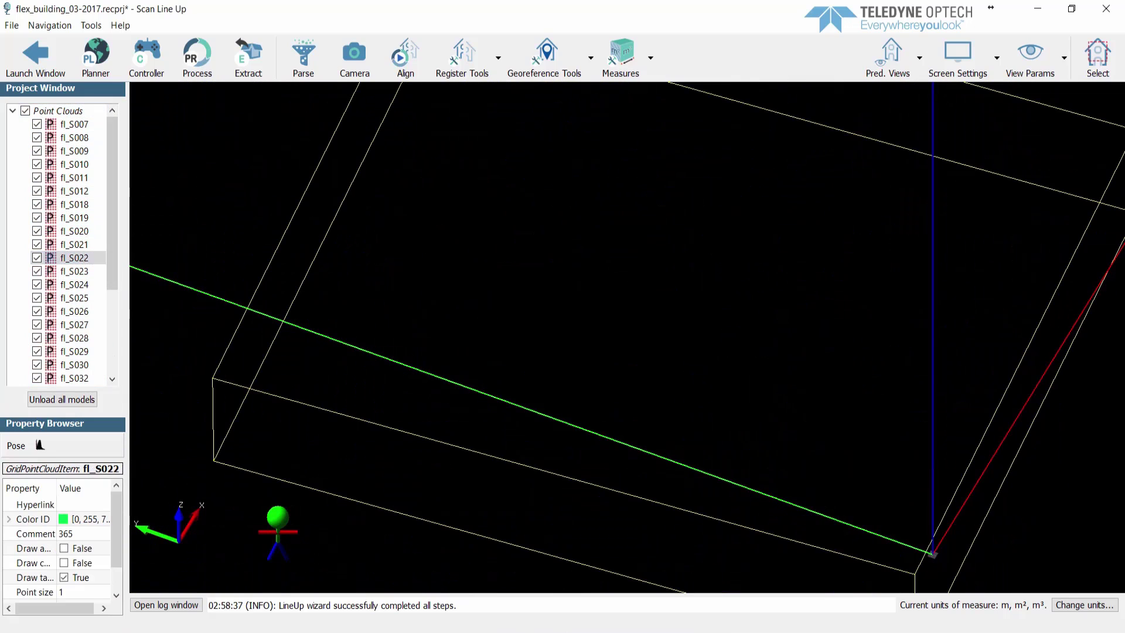
click(494, 74)
click(545, 62)
click(535, 177)
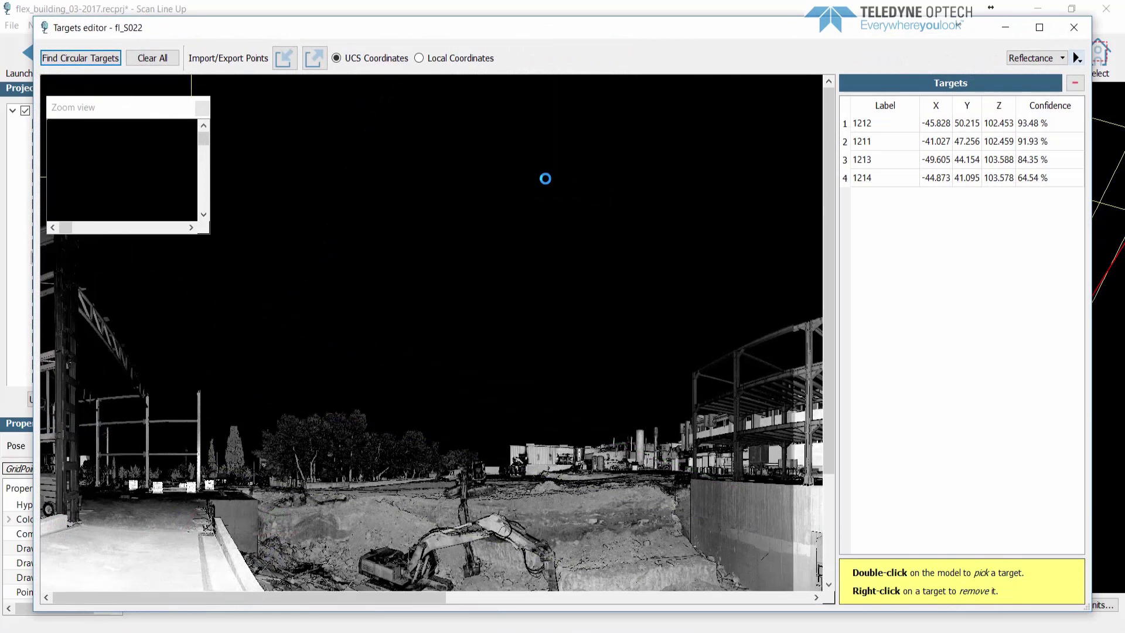
scroll(576, 205, down, 5)
scroll(515, 423, up, 1)
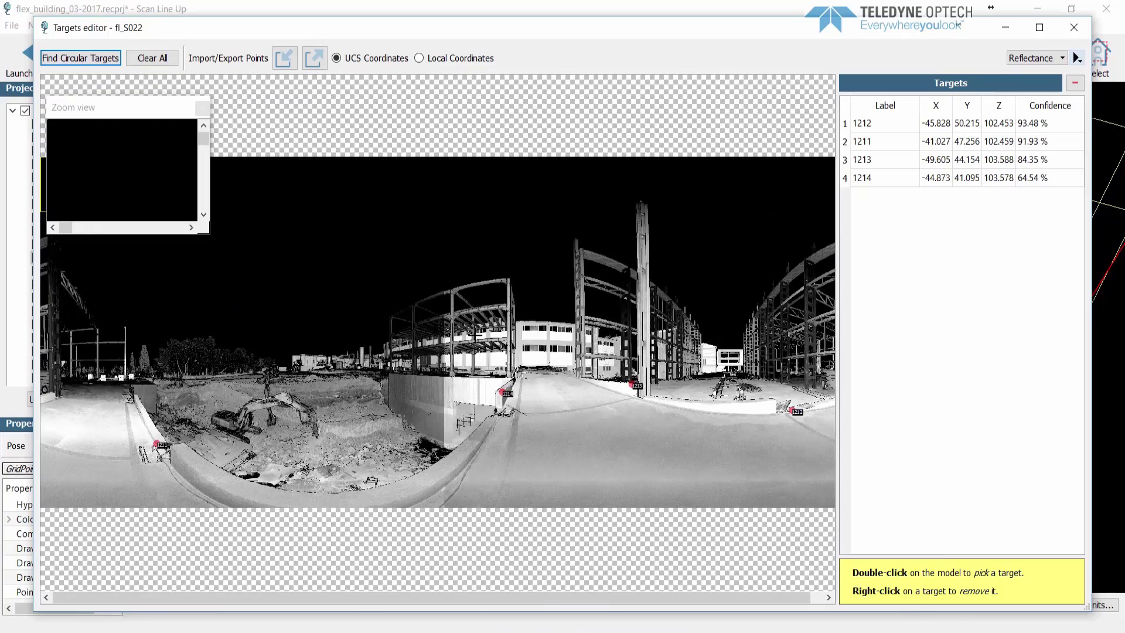
scroll(516, 423, up, 4)
scroll(515, 423, up, 3)
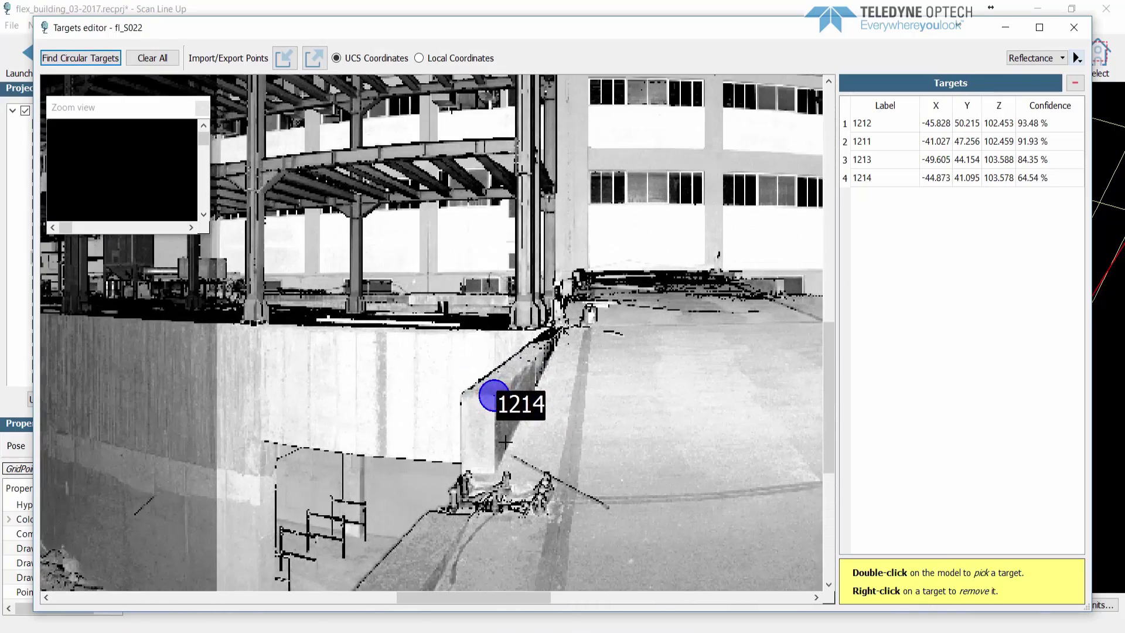
scroll(320, 385, down, 1)
scroll(592, 420, down, 2)
scroll(643, 402, up, 5)
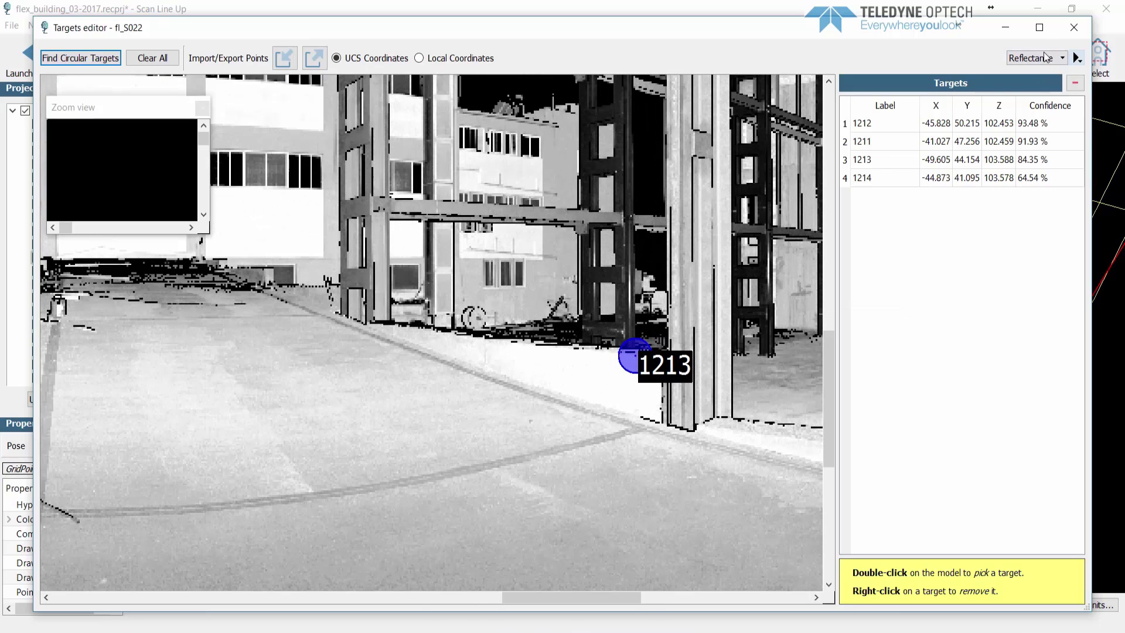
- Colour fl_S022 by Inclination, then pick a fifth target and remove it again
click(1042, 58)
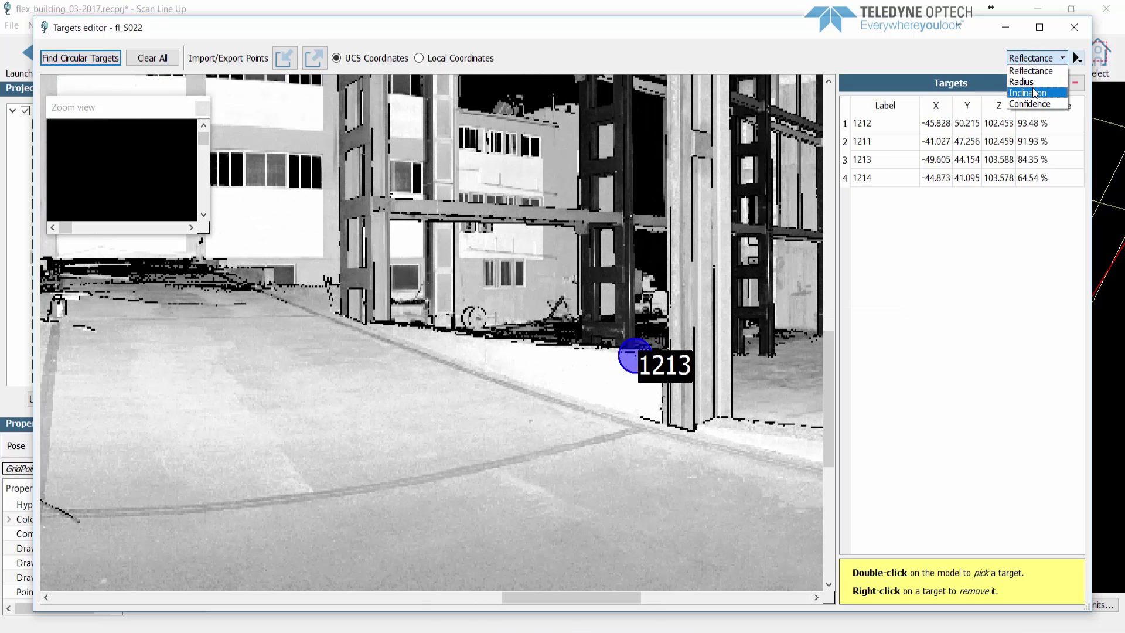
click(1027, 93)
scroll(505, 271, down, 1)
scroll(505, 271, down, 5)
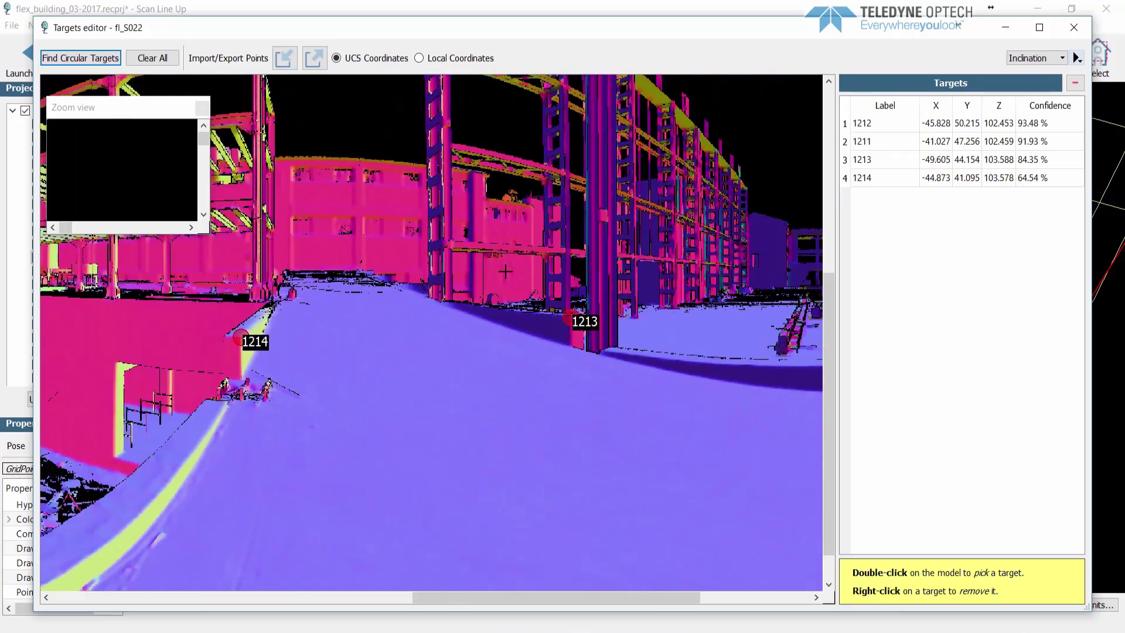
scroll(670, 484, up, 5)
scroll(768, 451, up, 1)
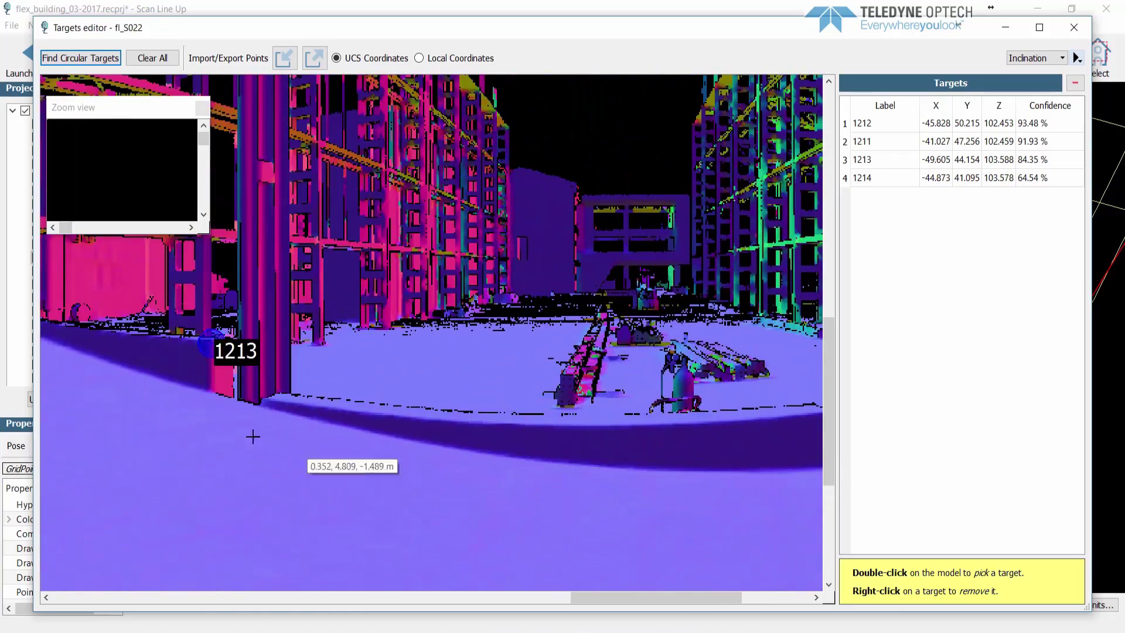
scroll(193, 397, up, 2)
scroll(193, 398, up, 3)
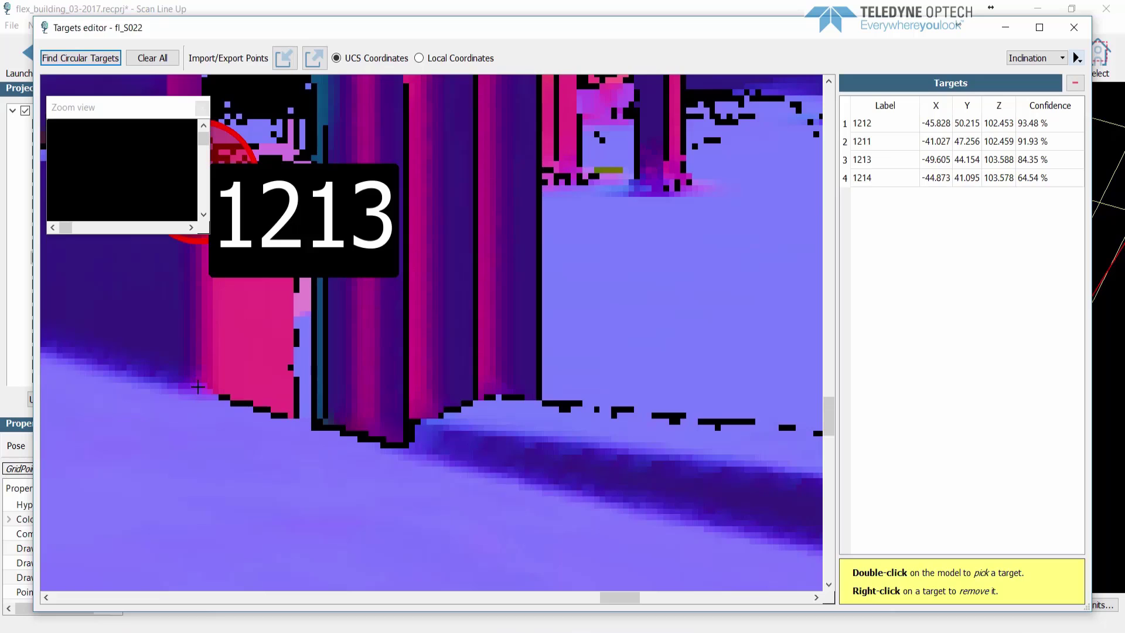
double_click(198, 387)
right_click(189, 371)
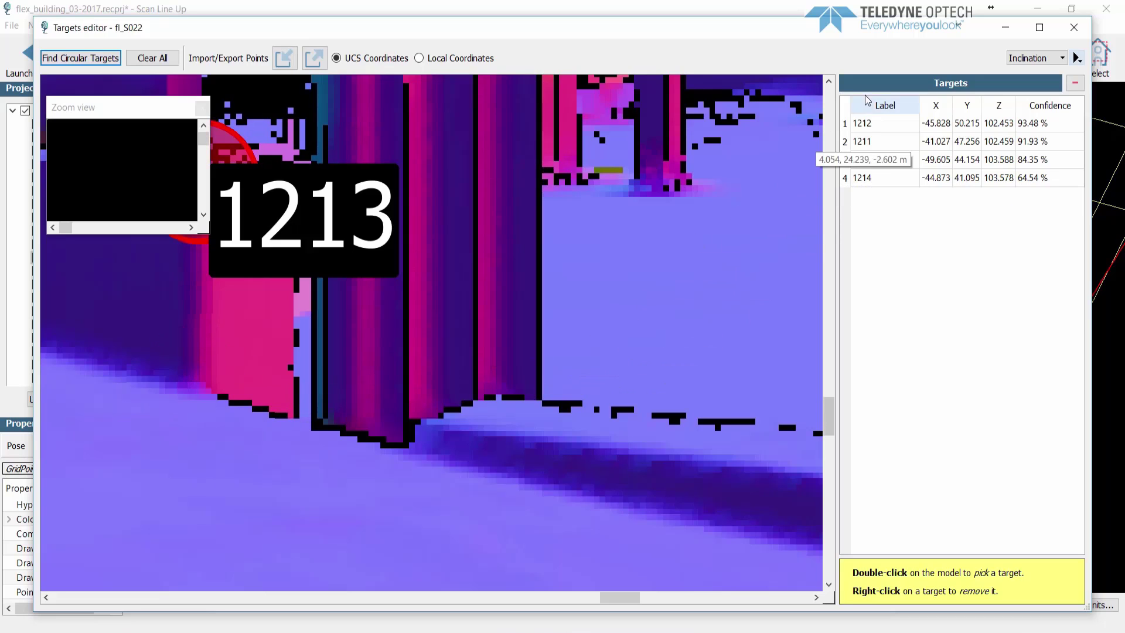
- Select all scans fl_S007 through fl_S006 and start Point clouds georeferencing
click(1074, 28)
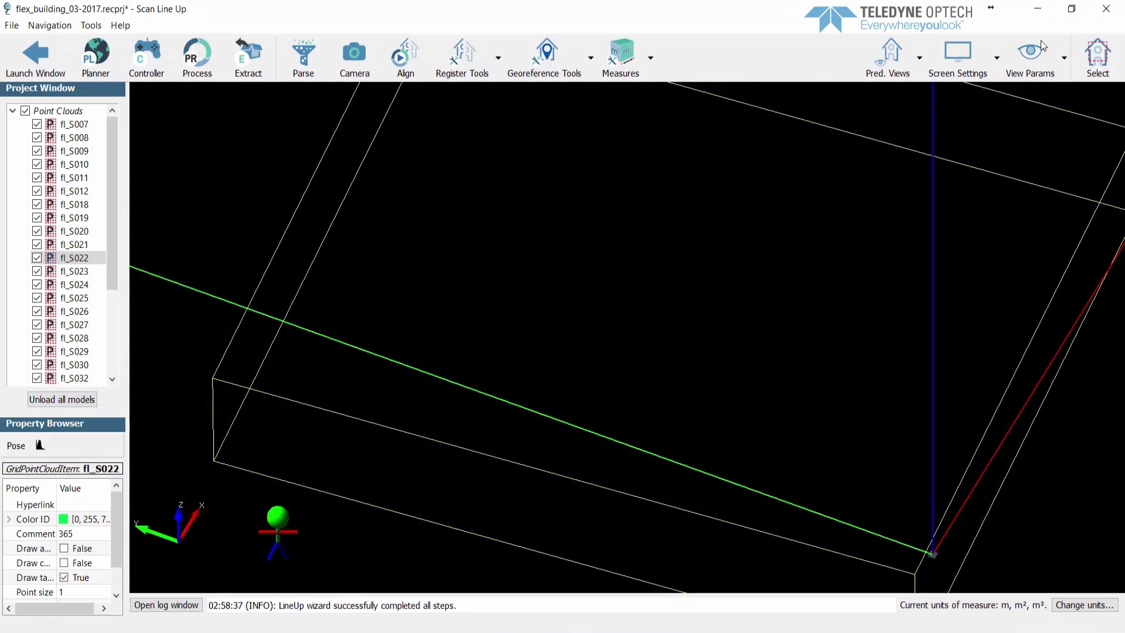
click(75, 124)
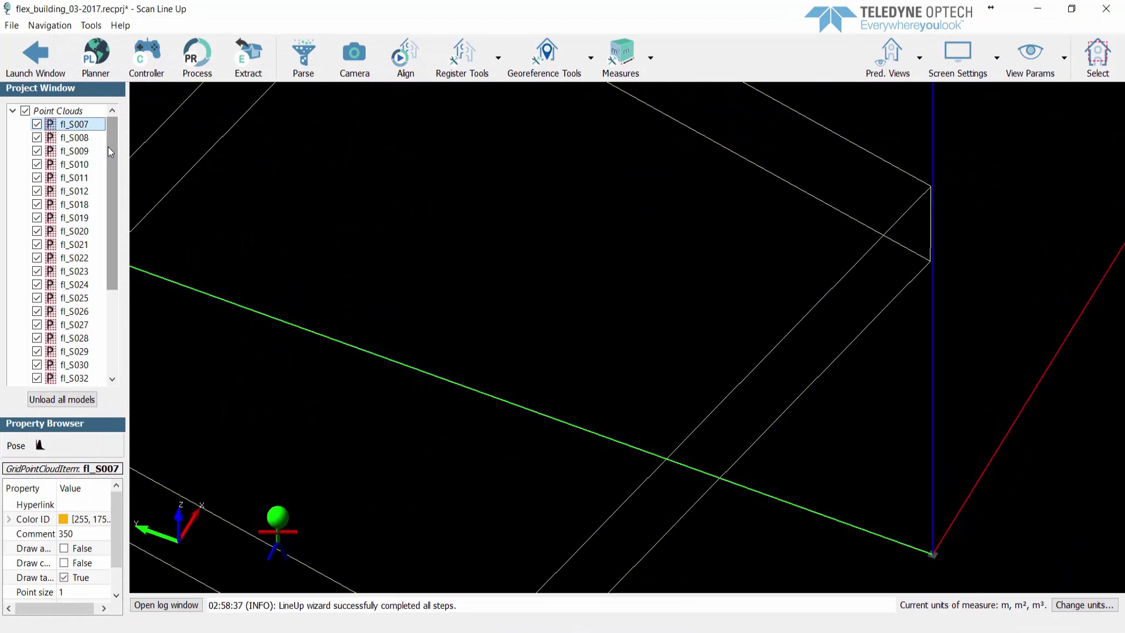
drag(108, 151, 120, 282)
shift+click(78, 352)
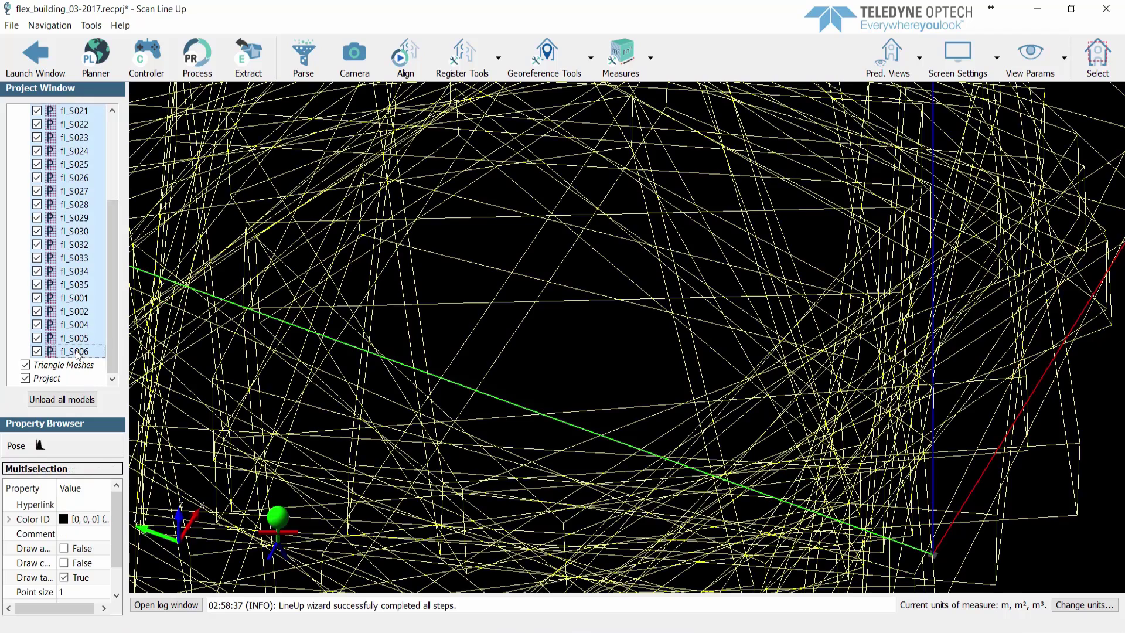
click(544, 63)
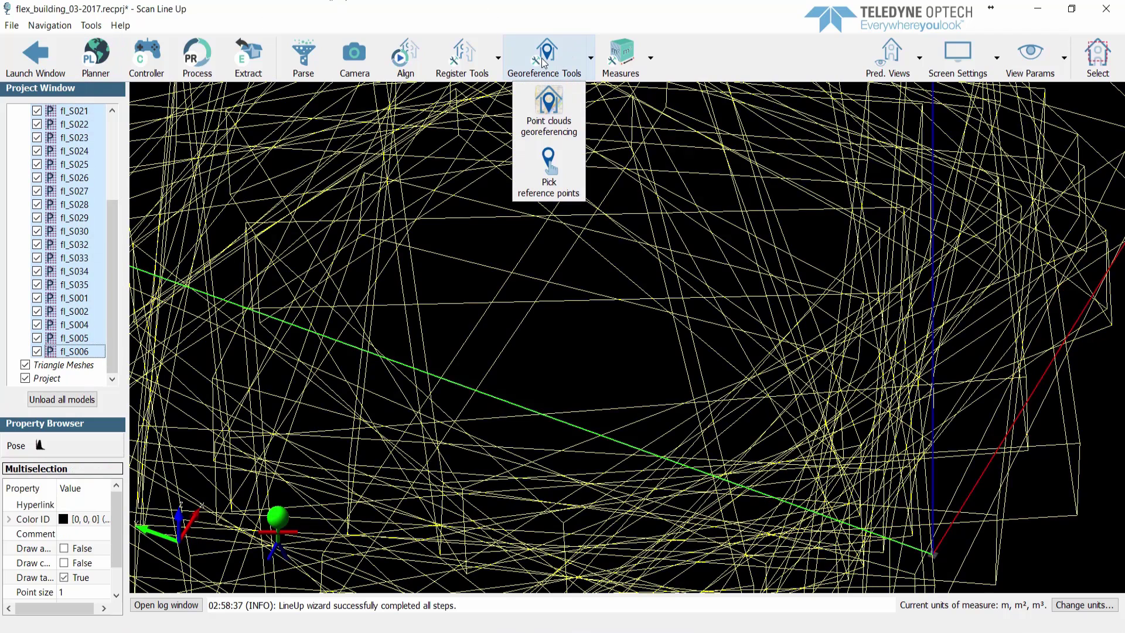
click(545, 111)
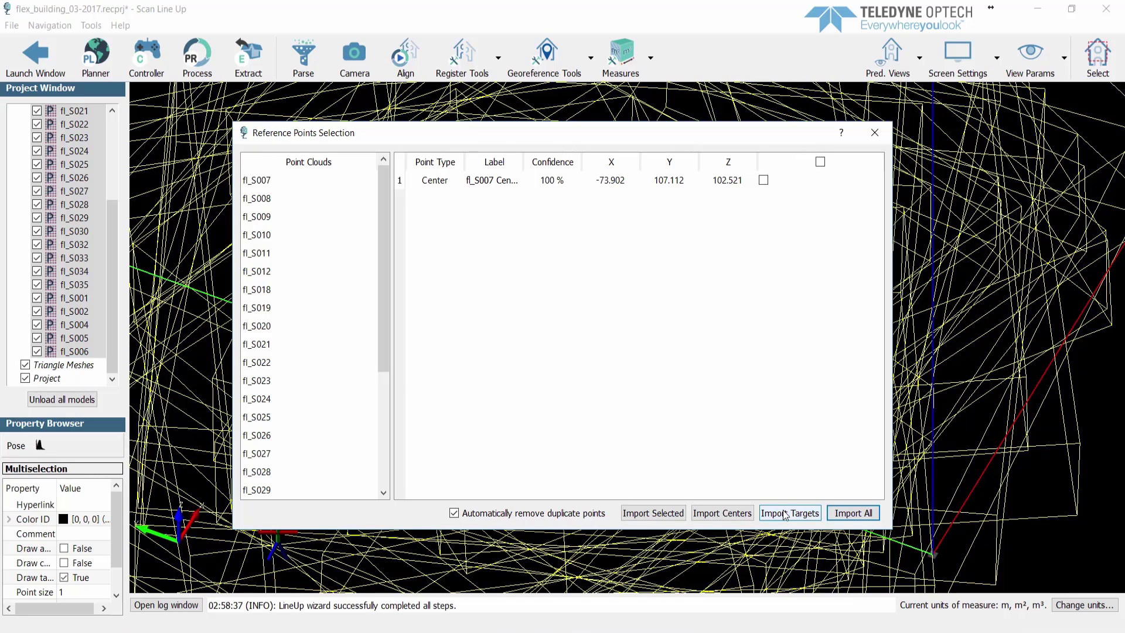
- Import the picked targets and load GCP.TXT control points as LOCAL (X, Y, Z) coordinates
click(785, 514)
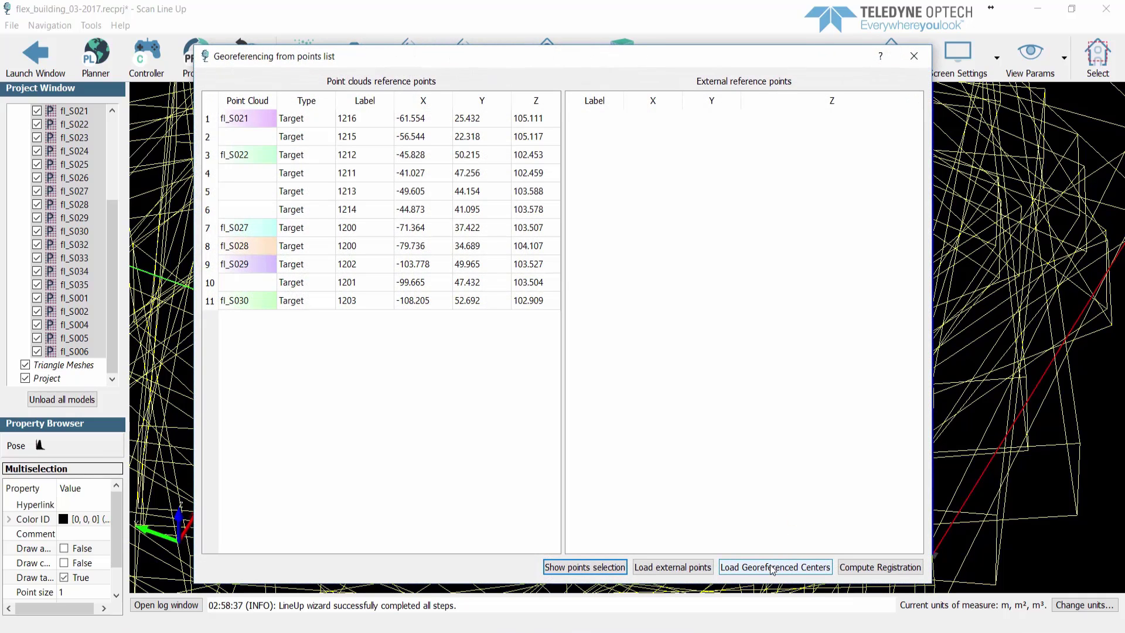
click(697, 573)
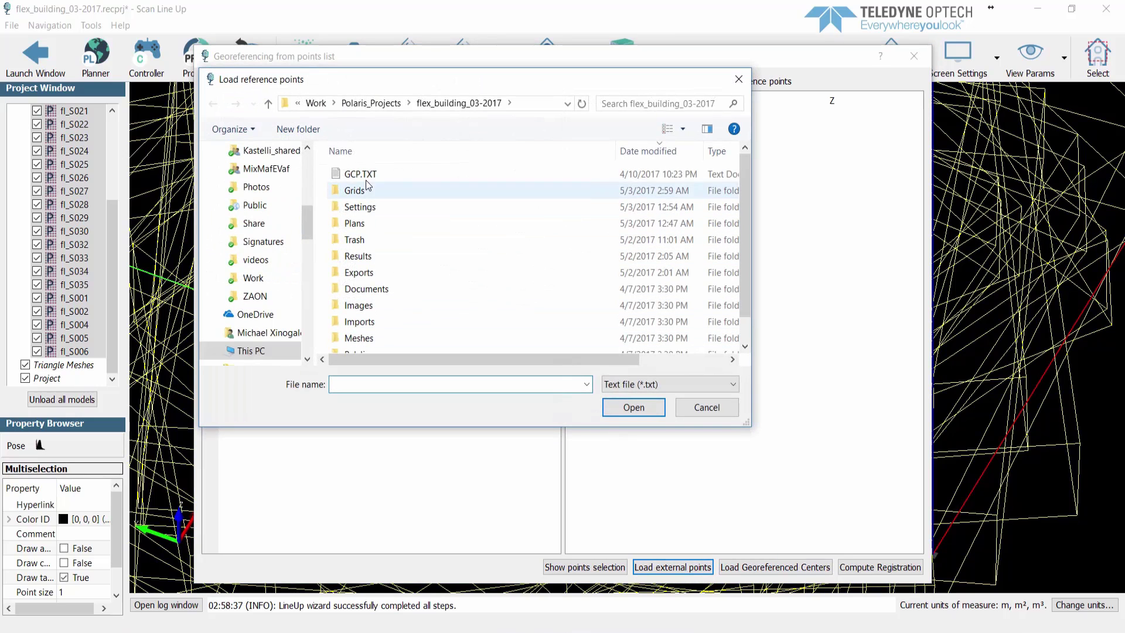
double_click(360, 174)
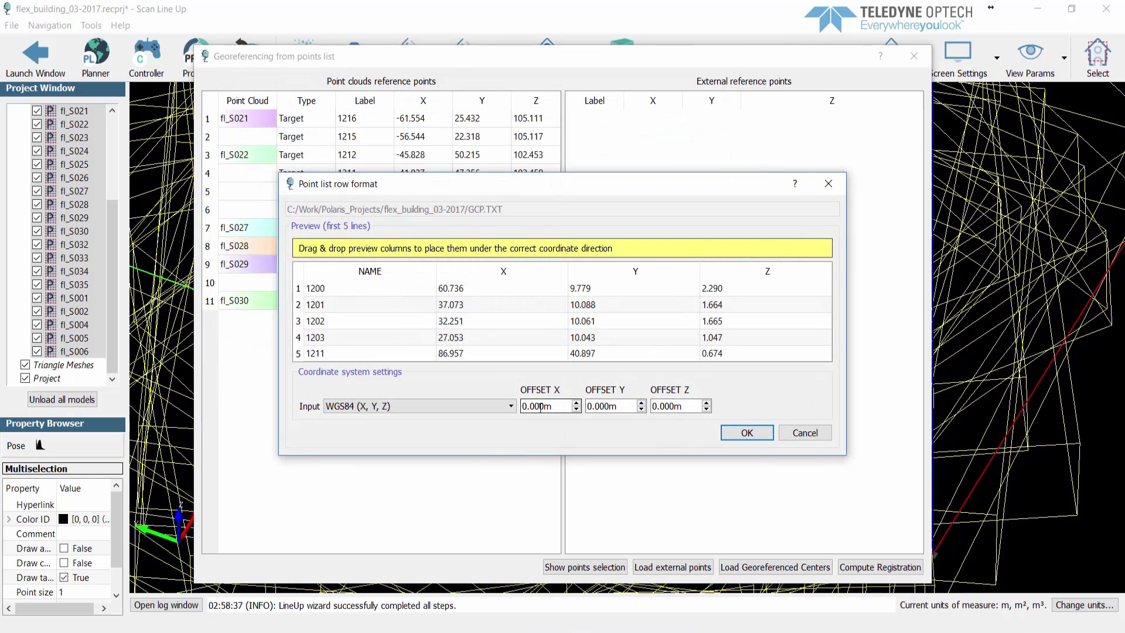
click(508, 409)
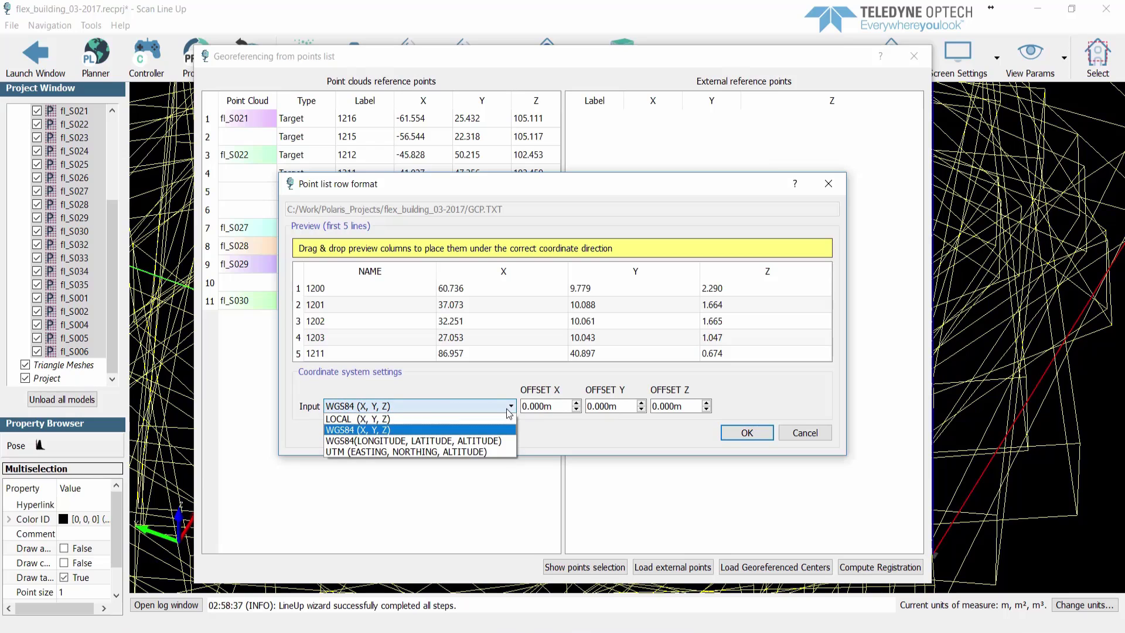
click(436, 418)
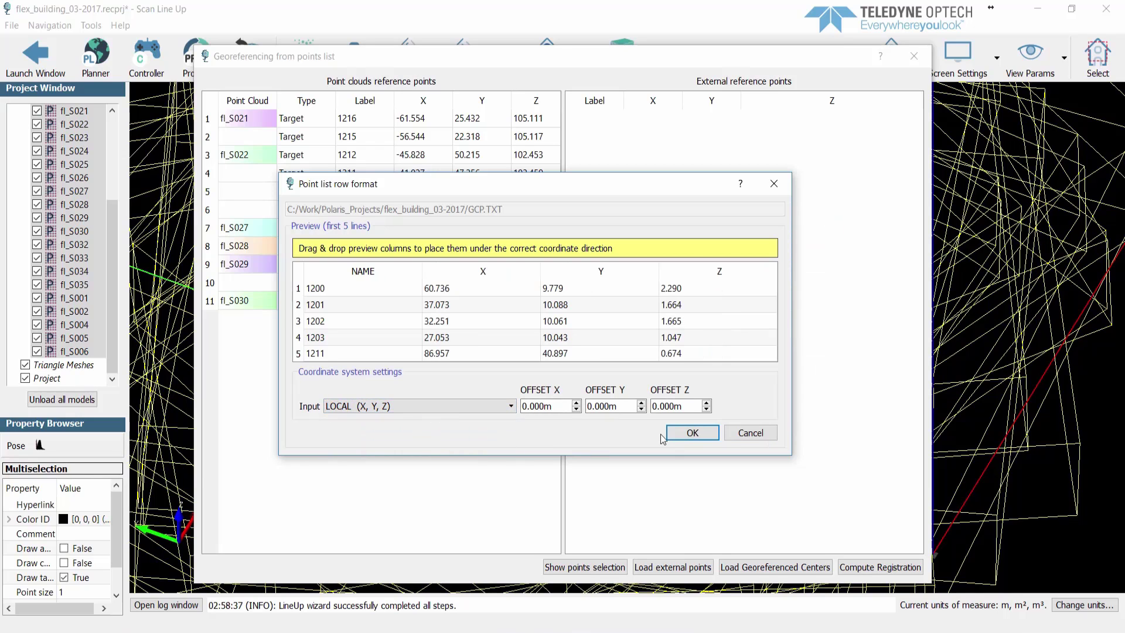
click(691, 433)
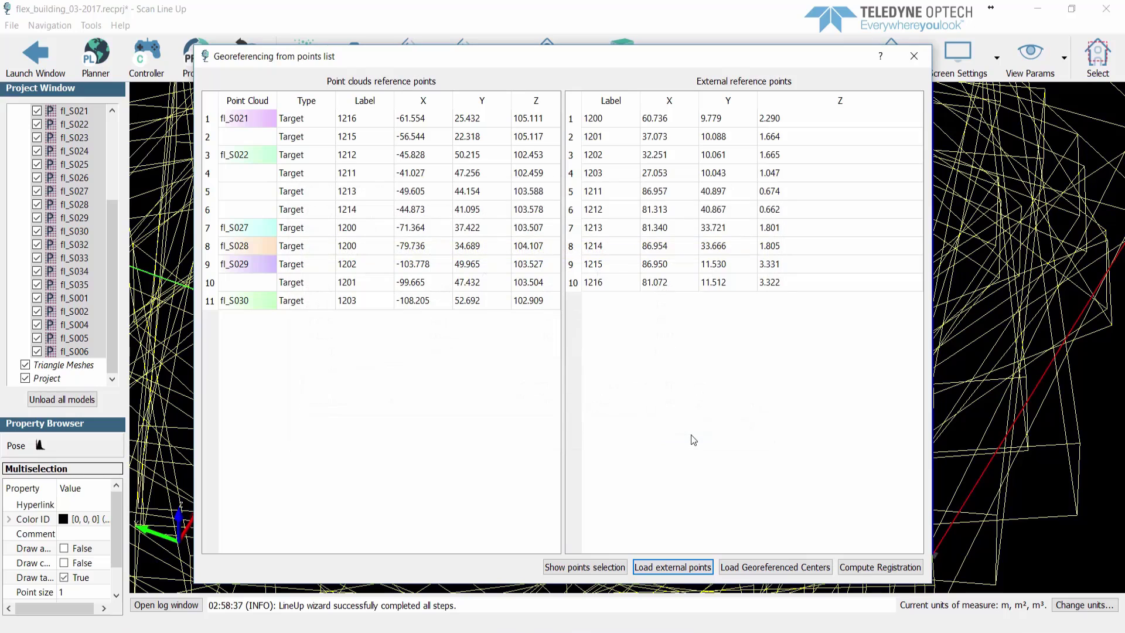
- Compute the registration with 1.000 m maximum error, then raise the threshold to 0.030
click(872, 567)
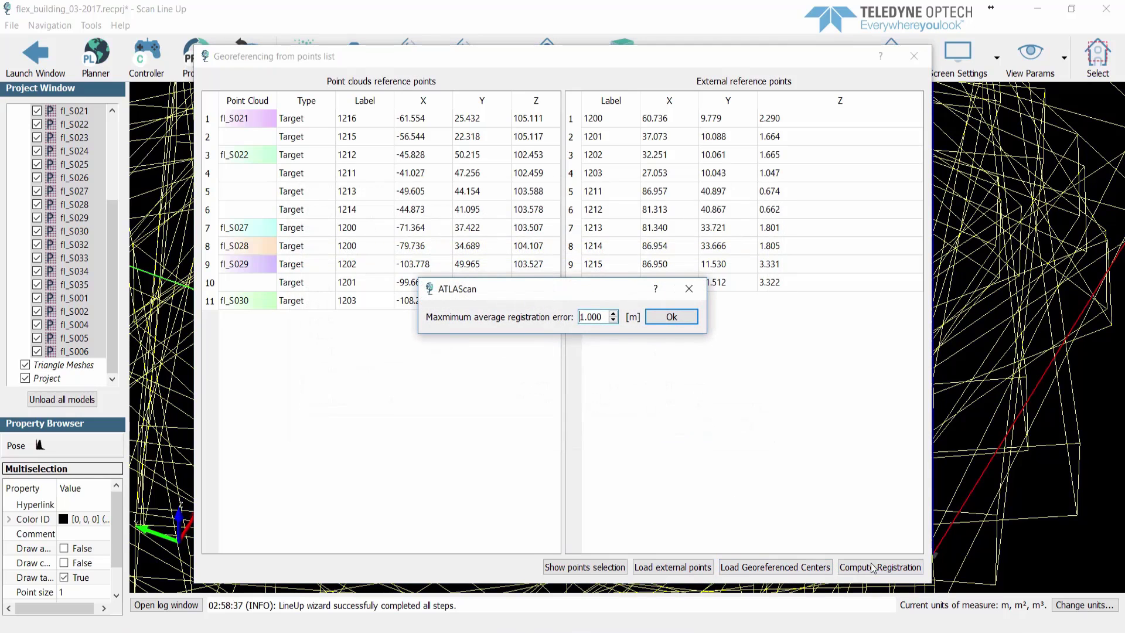
click(669, 316)
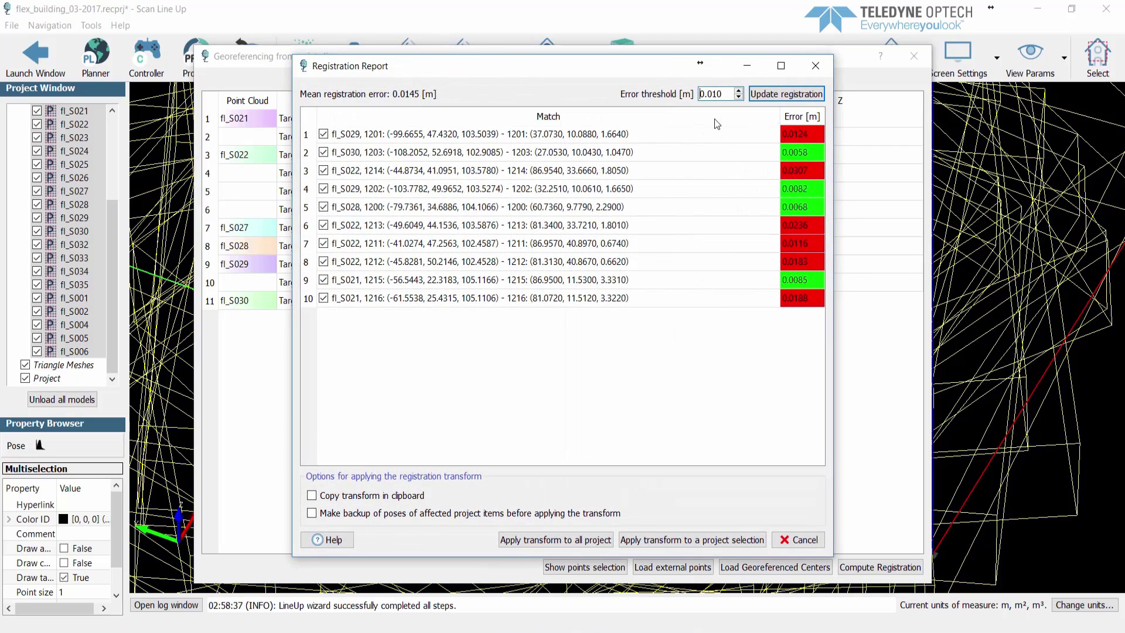
click(740, 97)
click(740, 92)
click(739, 91)
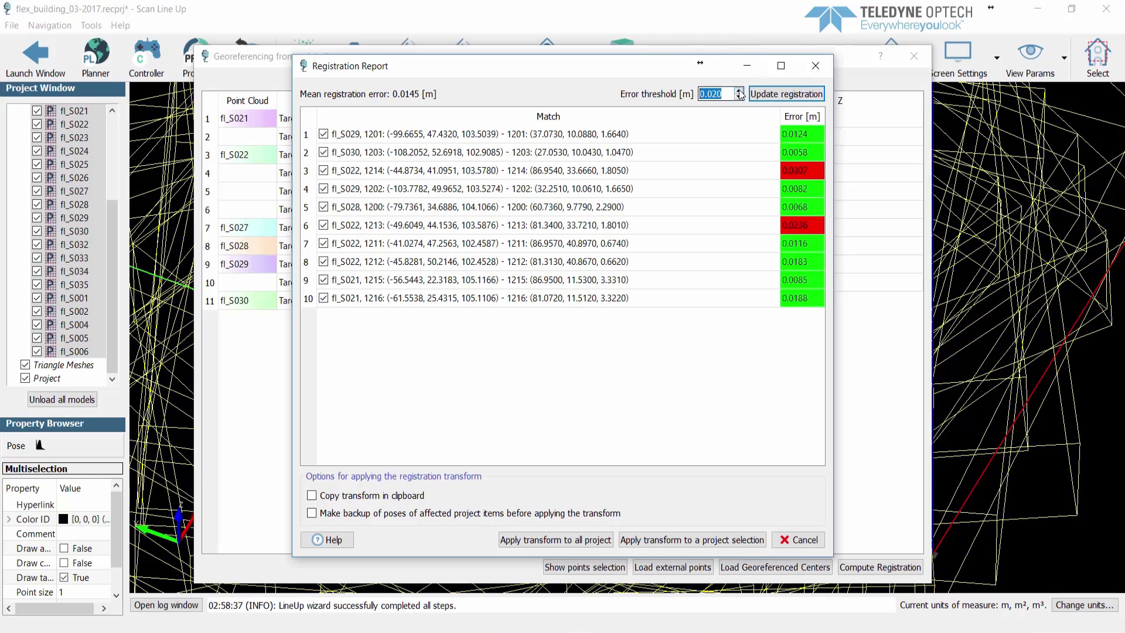
click(740, 92)
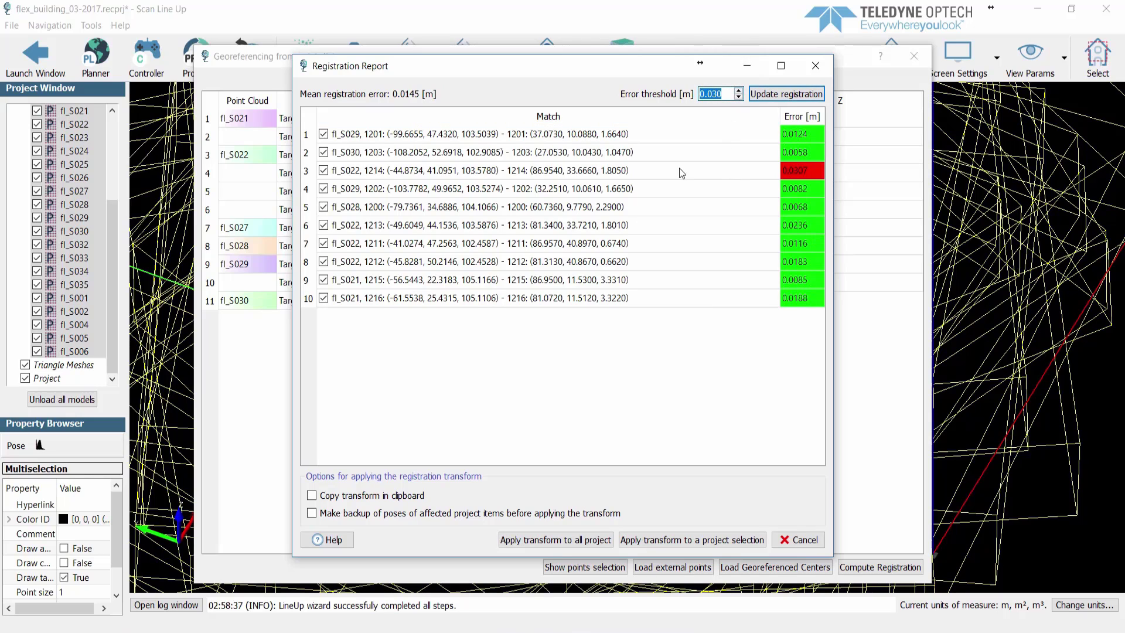
- Exclude the 1214 match, recompute, and apply the transform to the whole project
click(324, 170)
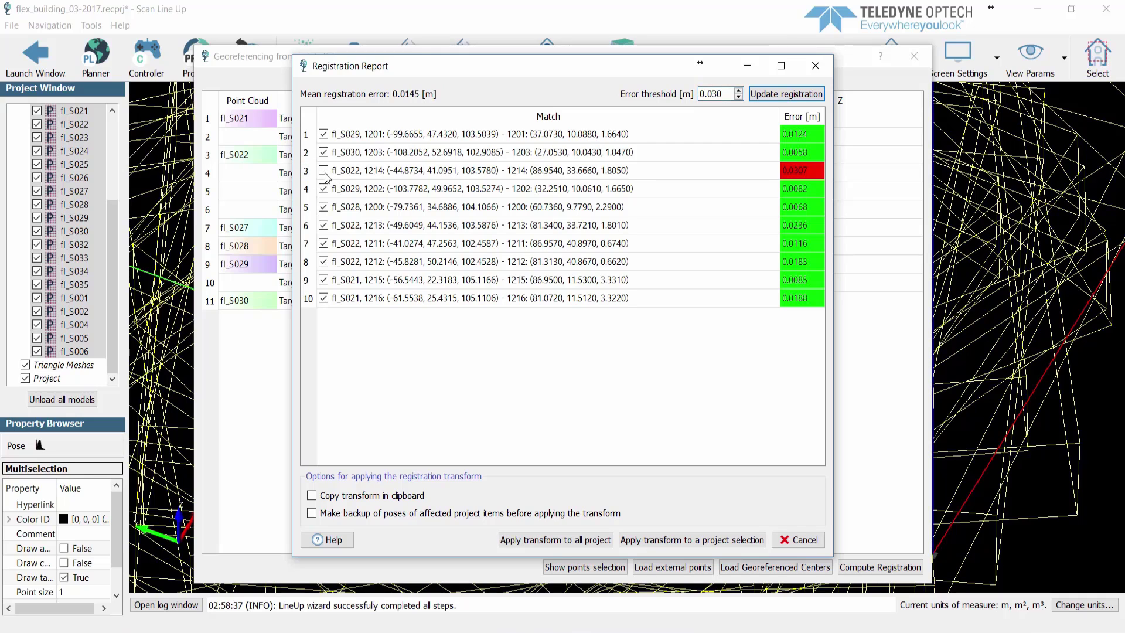
click(788, 95)
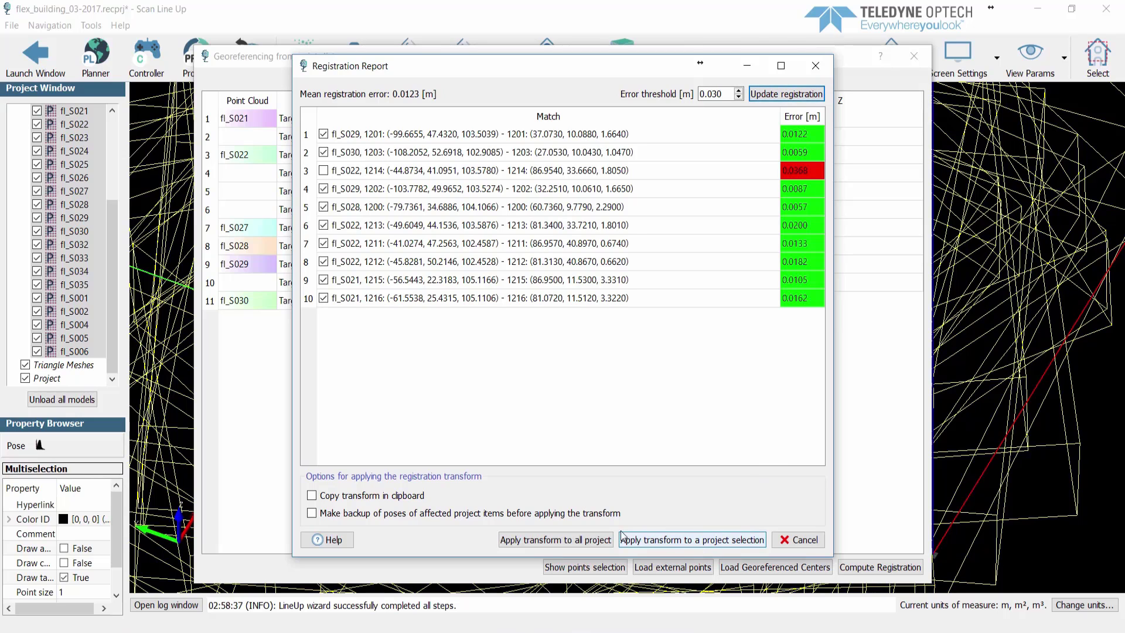
click(596, 537)
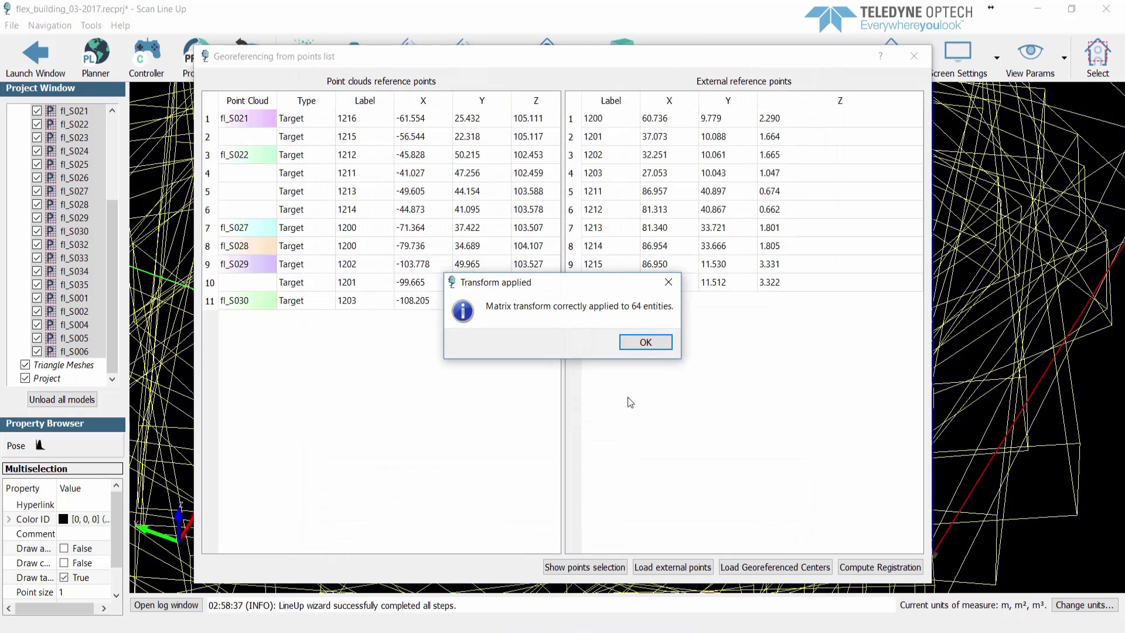
- Confirm the transform, then select the listed scans from fl_S007 to fl_S006 and load their point data
click(644, 342)
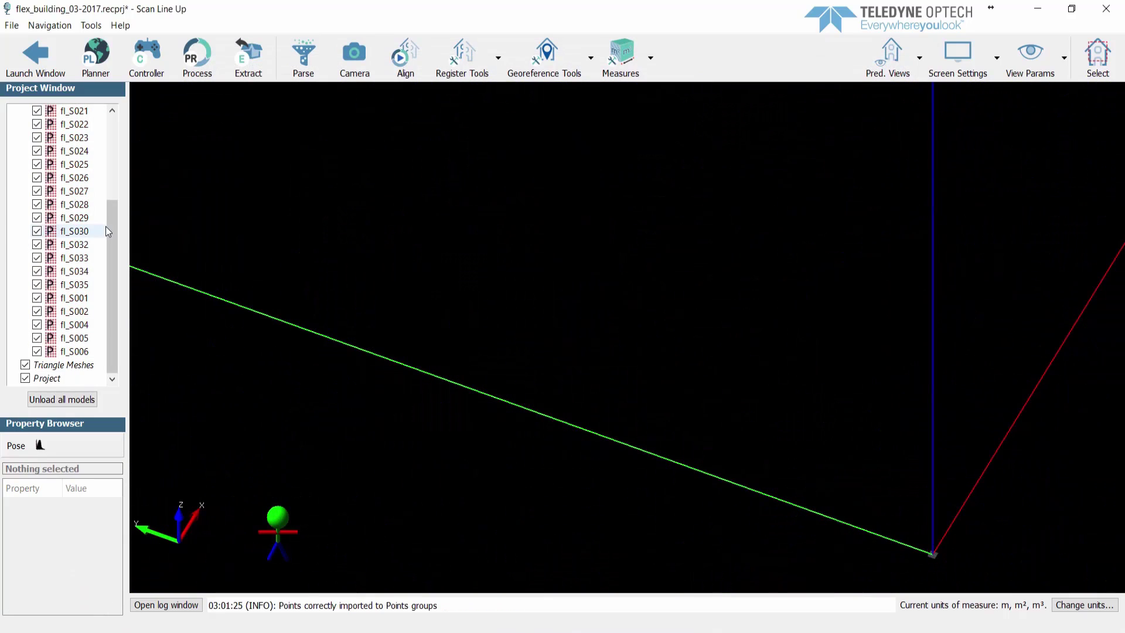
drag(106, 225, 107, 110)
click(75, 124)
drag(111, 232, 125, 315)
click(74, 351)
shift+click(75, 111)
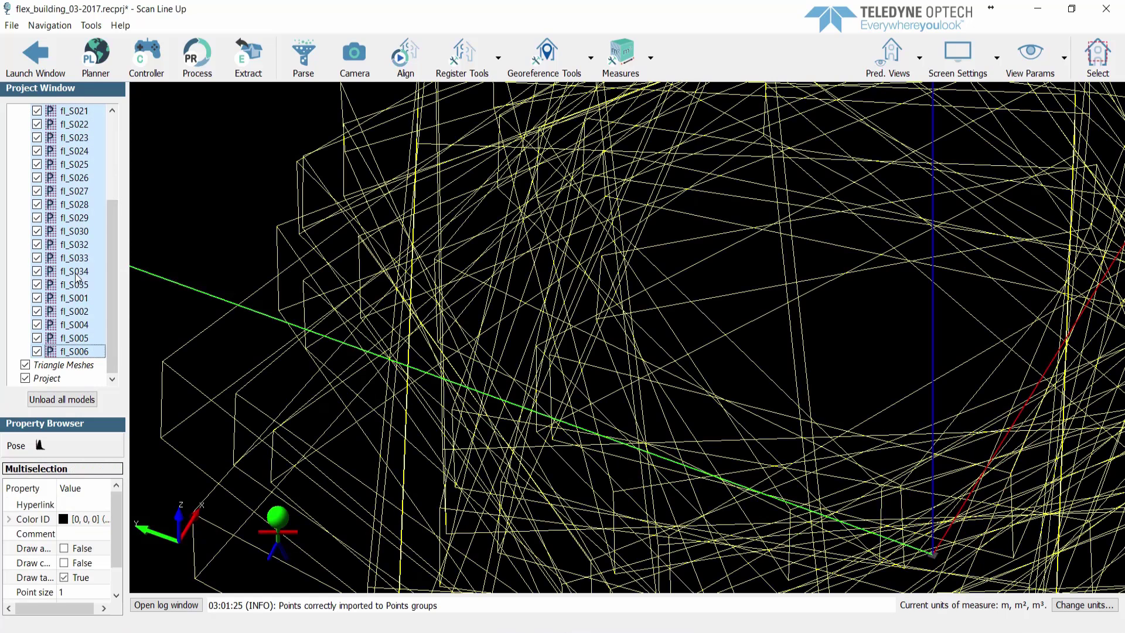
right_click(67, 222)
click(111, 227)
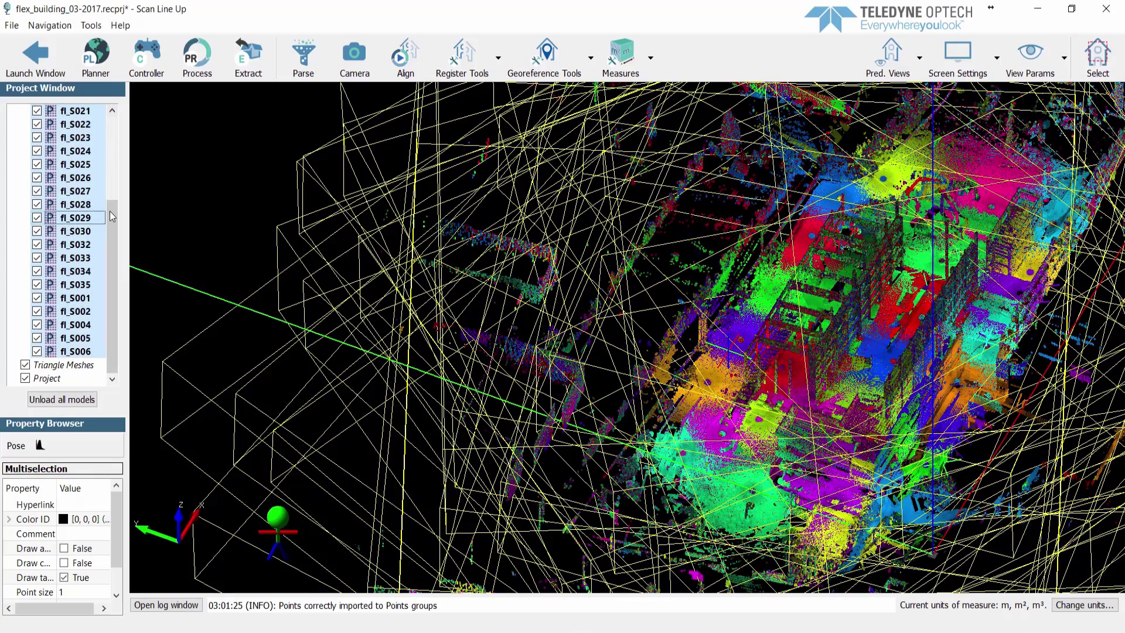
- Show the whole Point Clouds group in the default view, zoomed in and orbited to an oblique angle
scroll(111, 217, up, 4)
click(57, 111)
click(891, 64)
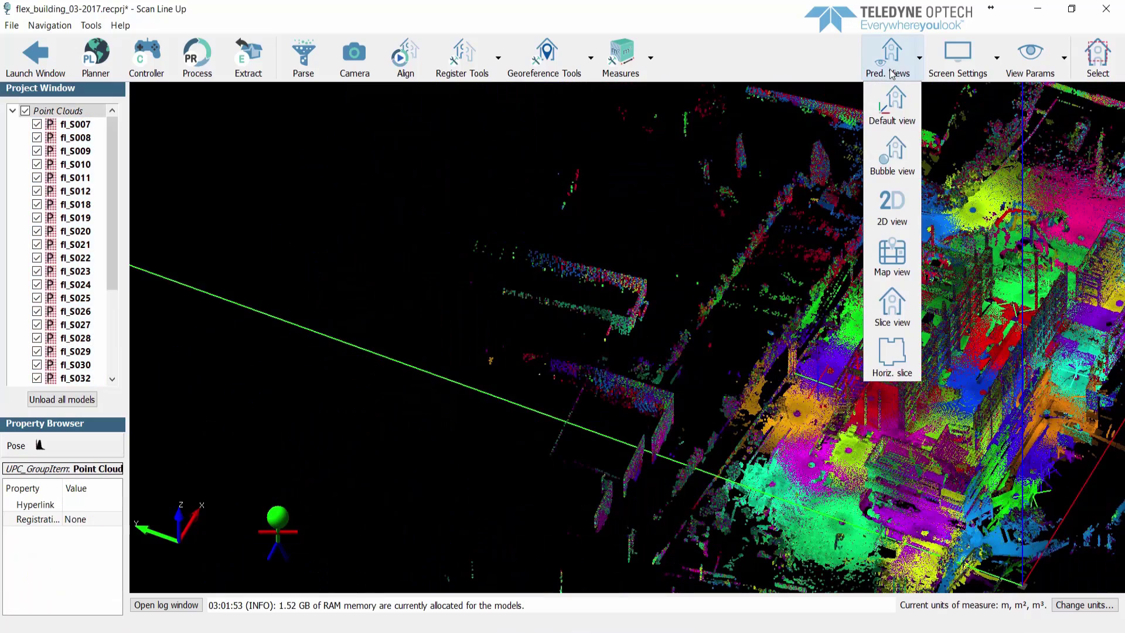
click(895, 115)
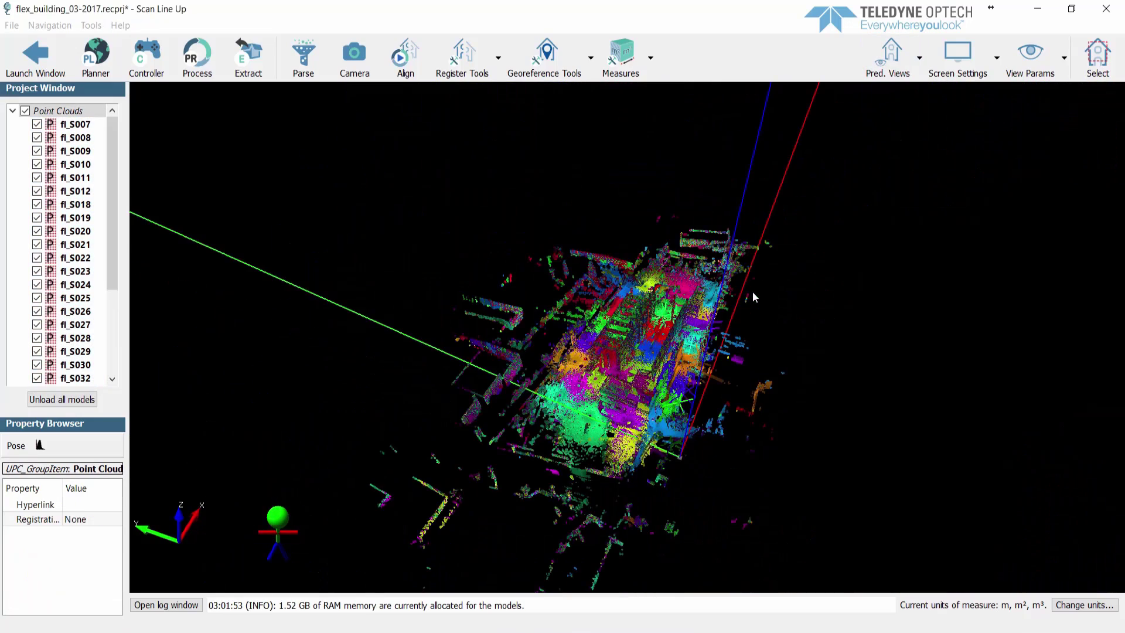
scroll(620, 375, up, 5)
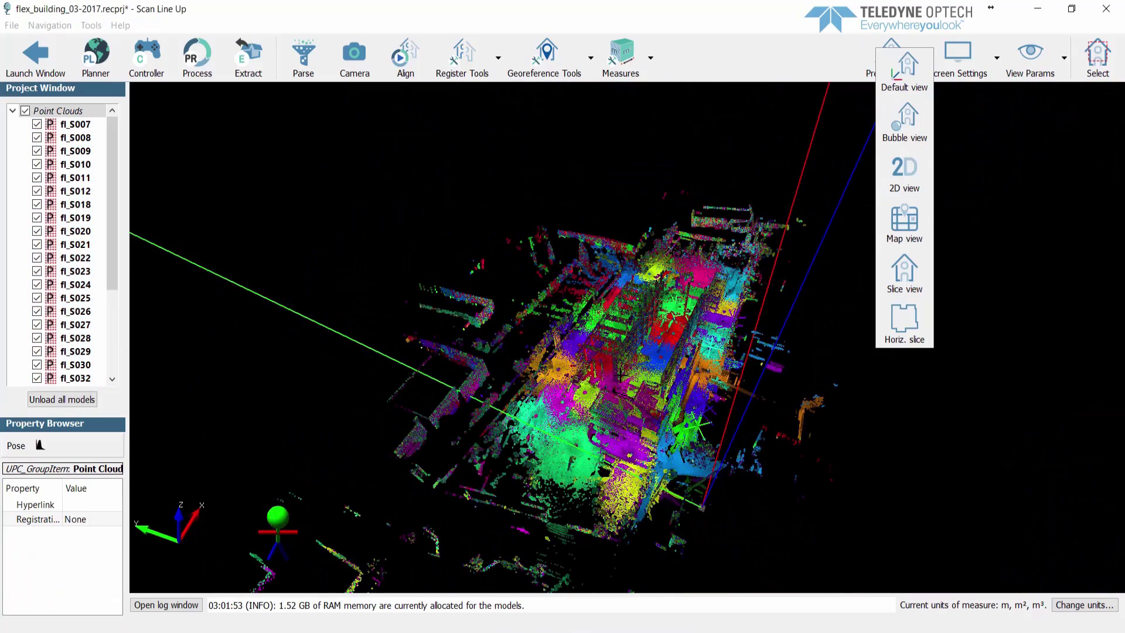
scroll(619, 375, up, 6)
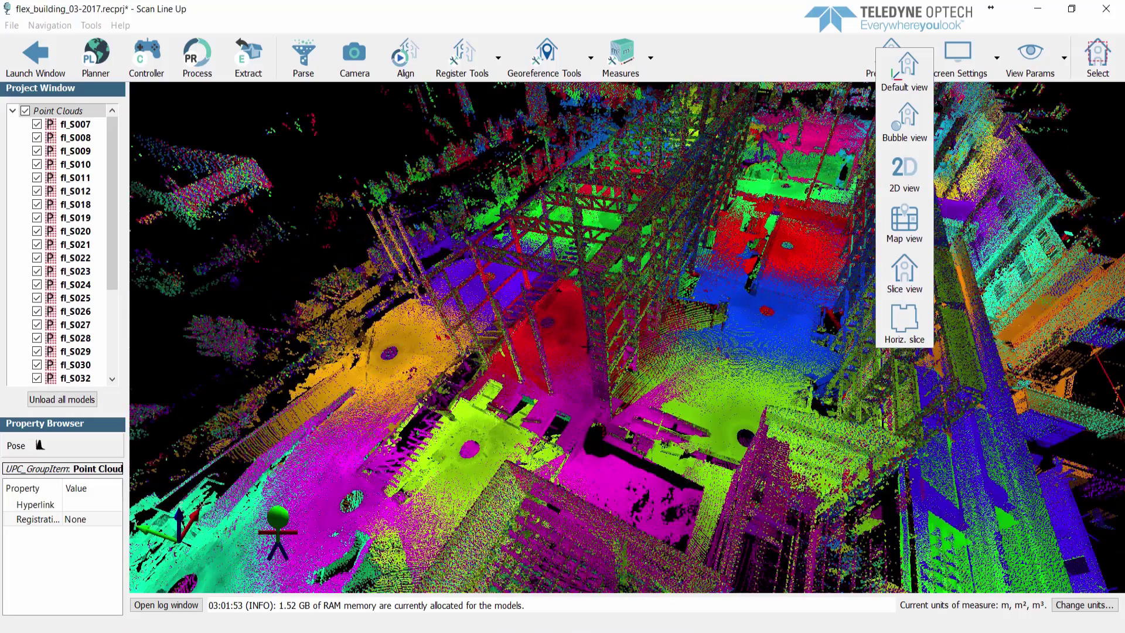
drag(586, 346, 801, 335)
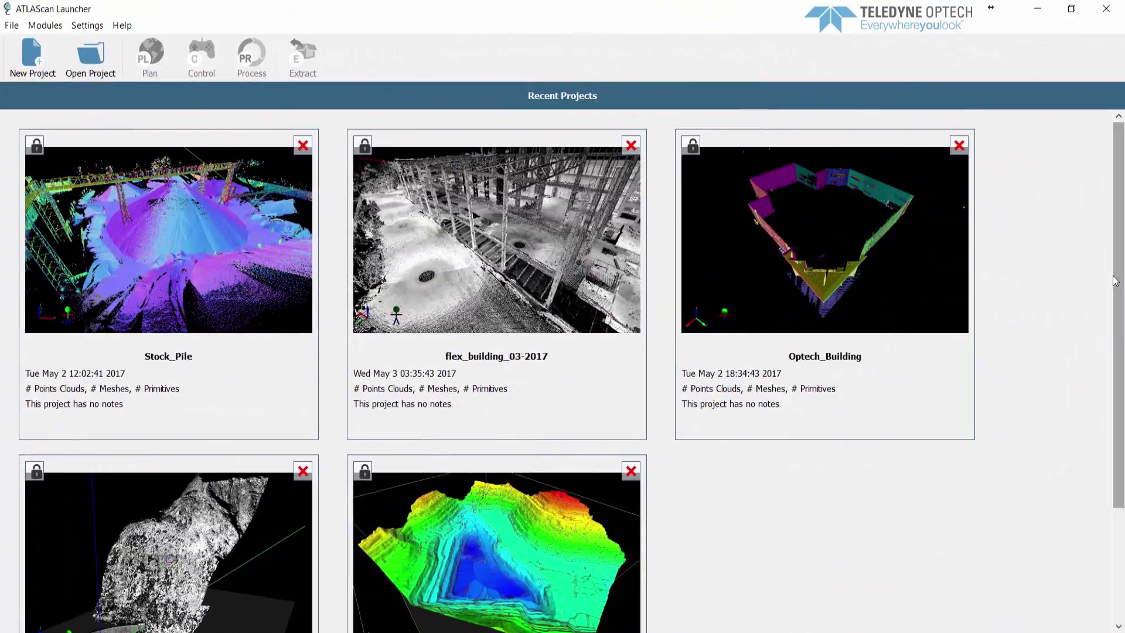
- Open the RockFall project from the launcher's project gallery
scroll(1117, 280, down, 3)
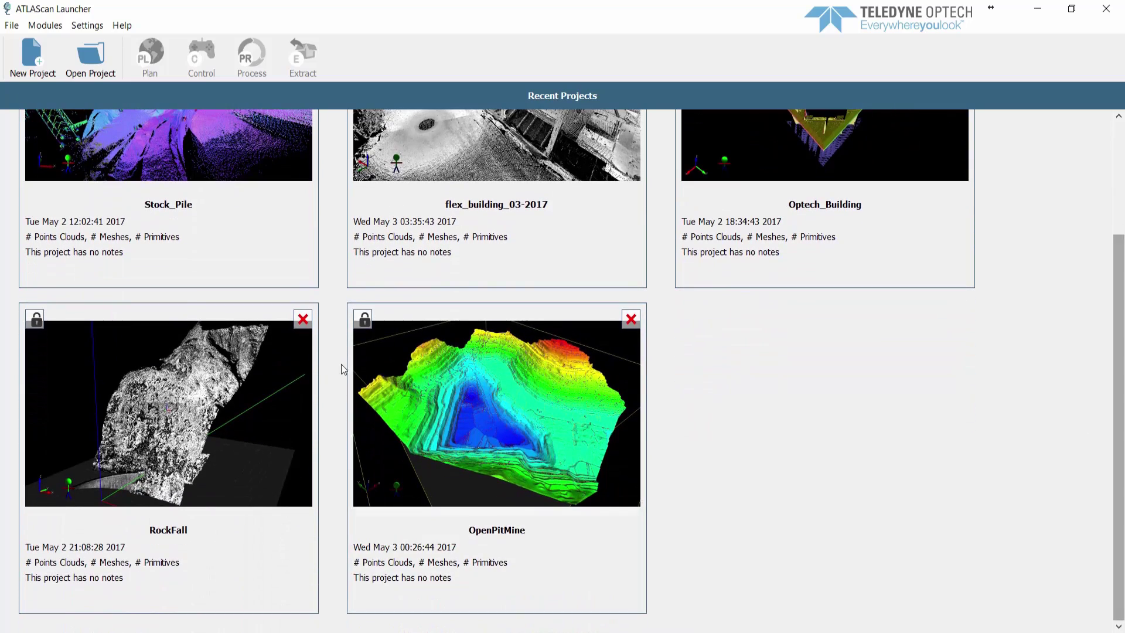
click(307, 358)
click(301, 58)
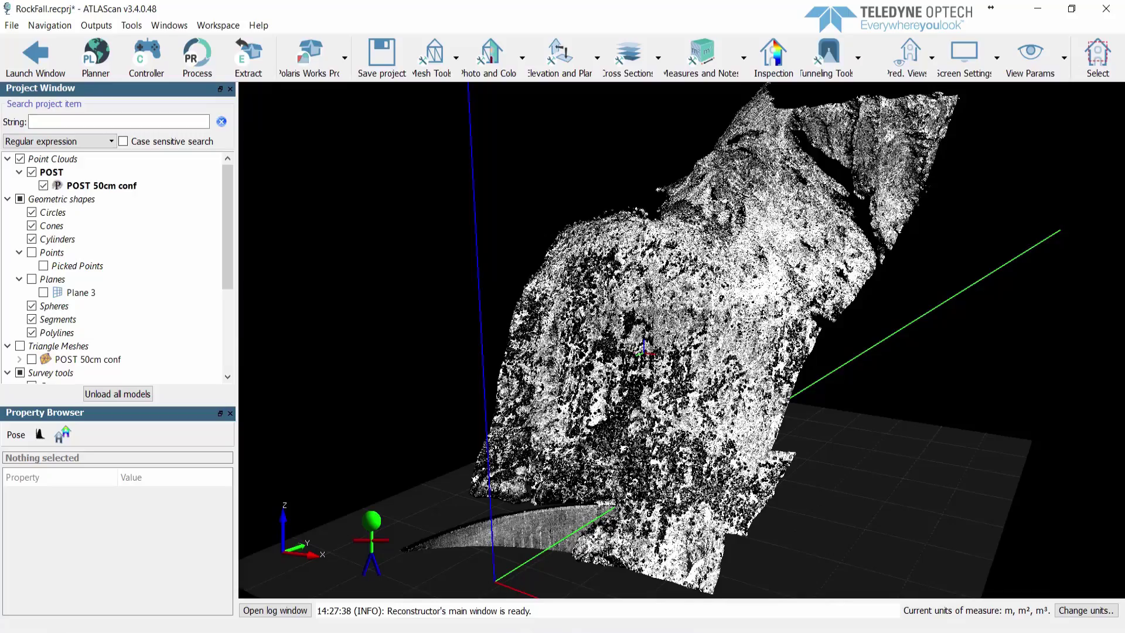
- Zoom around the rock slope, turn on Plane 3 and select the POST 50cm conf cloud
scroll(645, 349, up, 5)
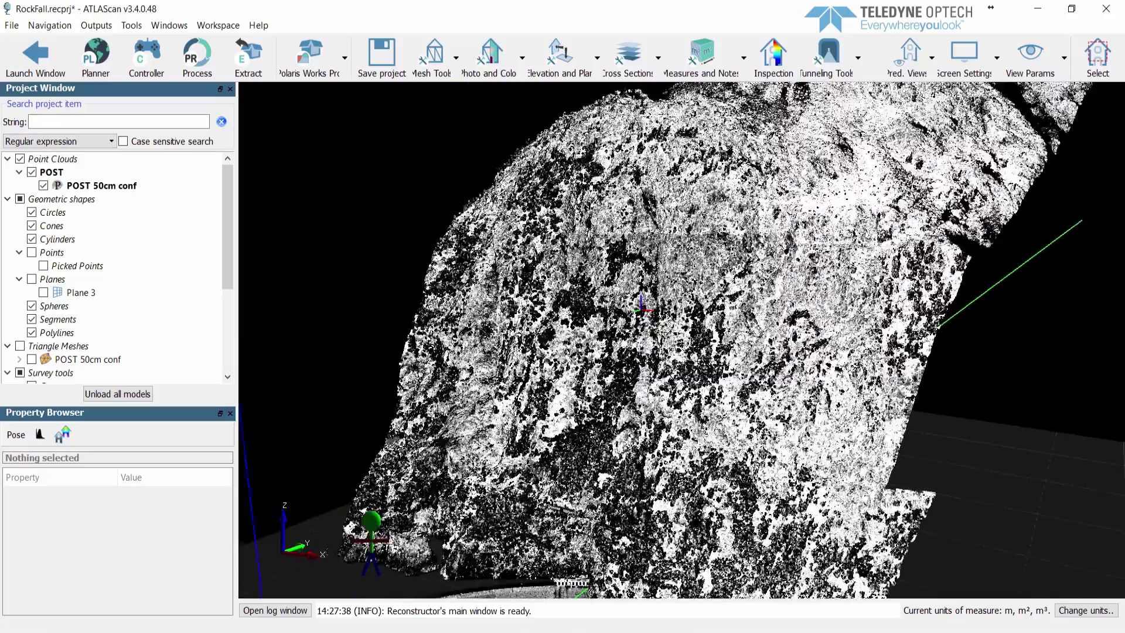
scroll(645, 349, up, 5)
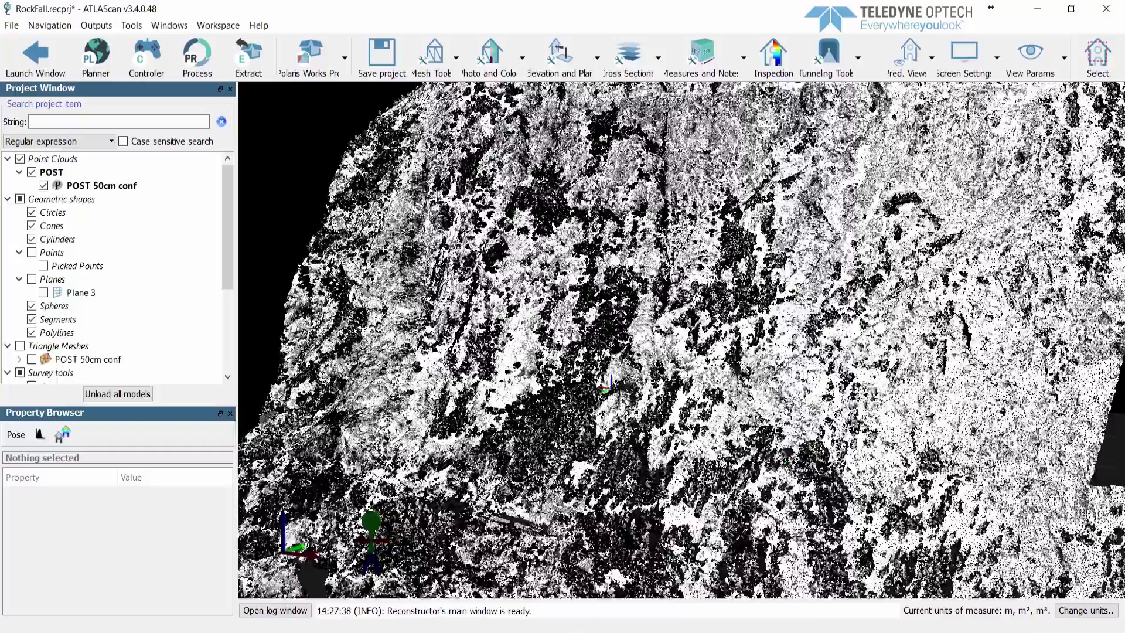
drag(644, 349, 557, 353)
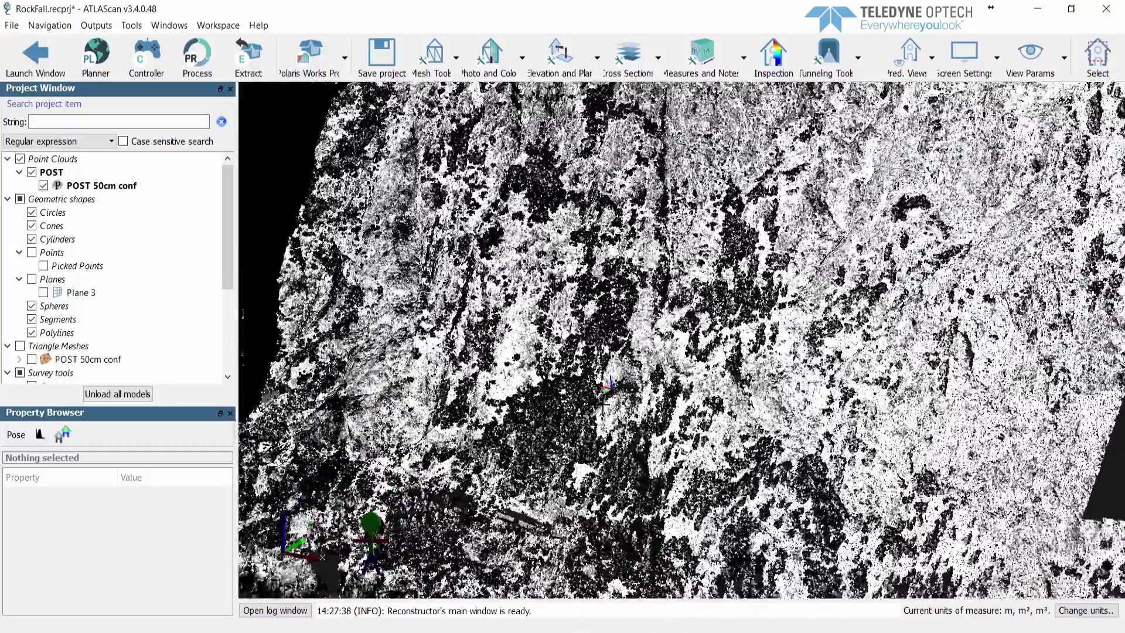
click(32, 279)
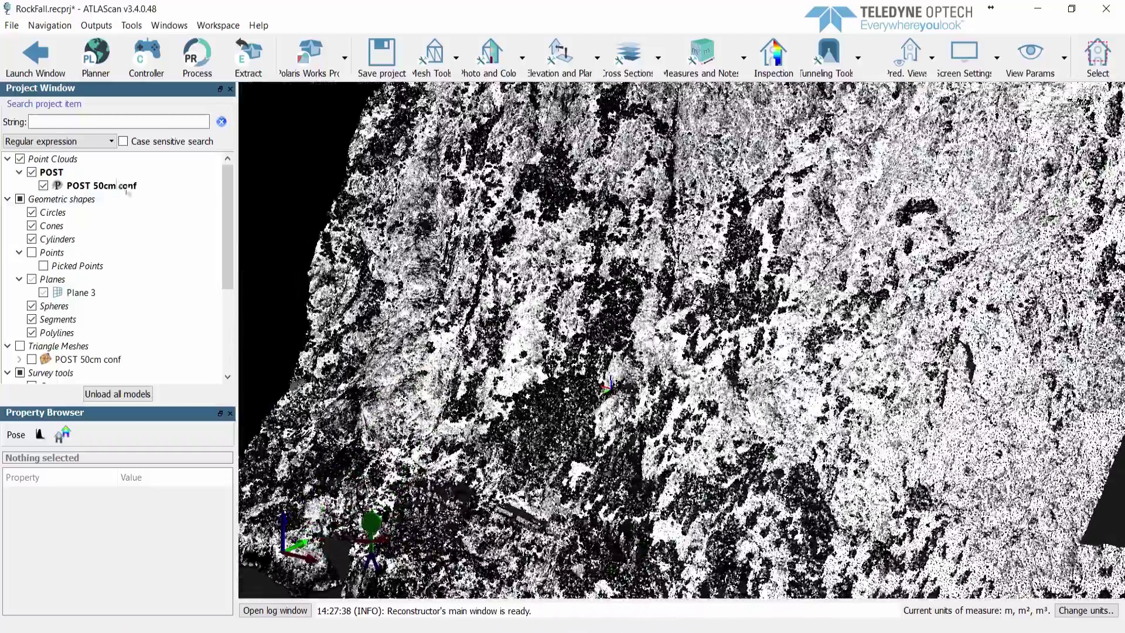
click(125, 187)
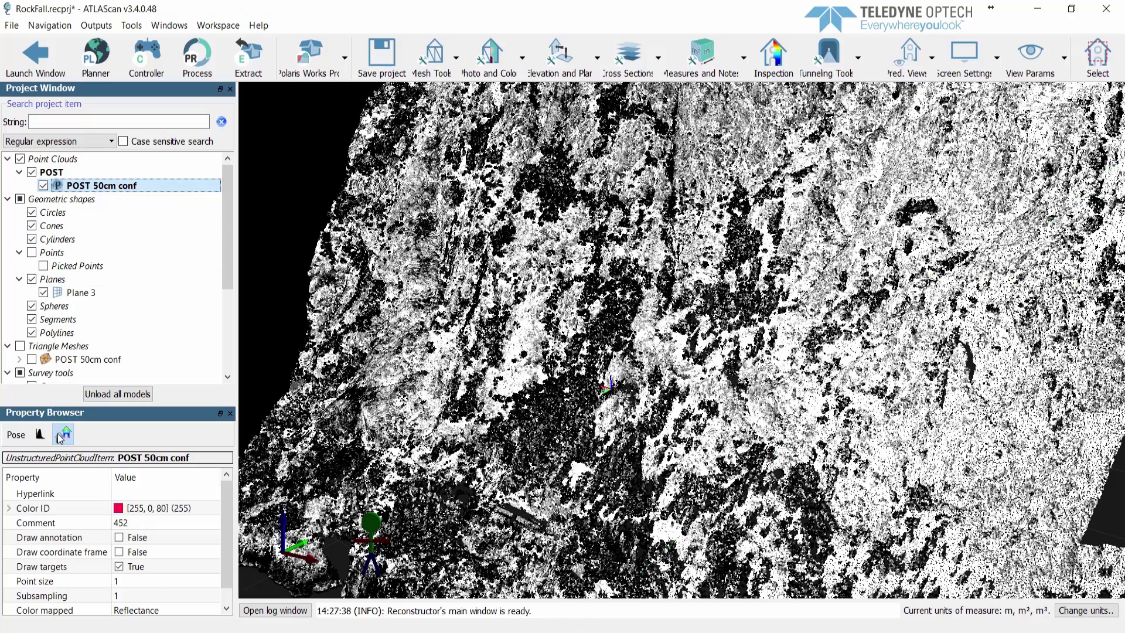
- Open POST 50cm conf's colour mapping, move it aside, and preview Range, Reflectance, then Inclination colouring
click(61, 436)
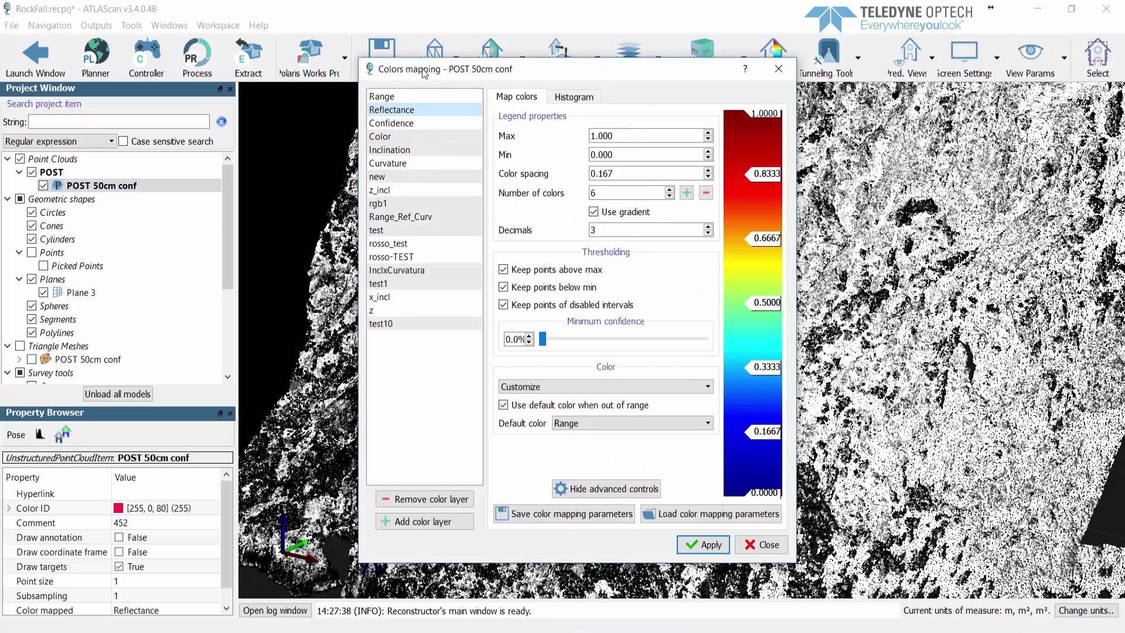
drag(408, 73, 146, 64)
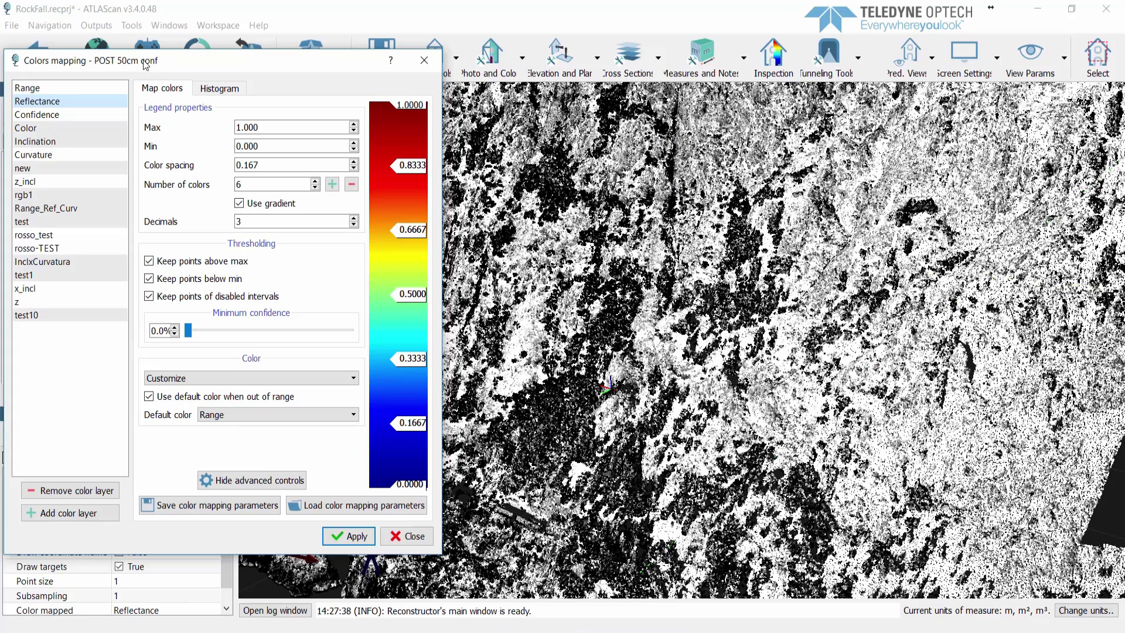
click(232, 481)
click(24, 89)
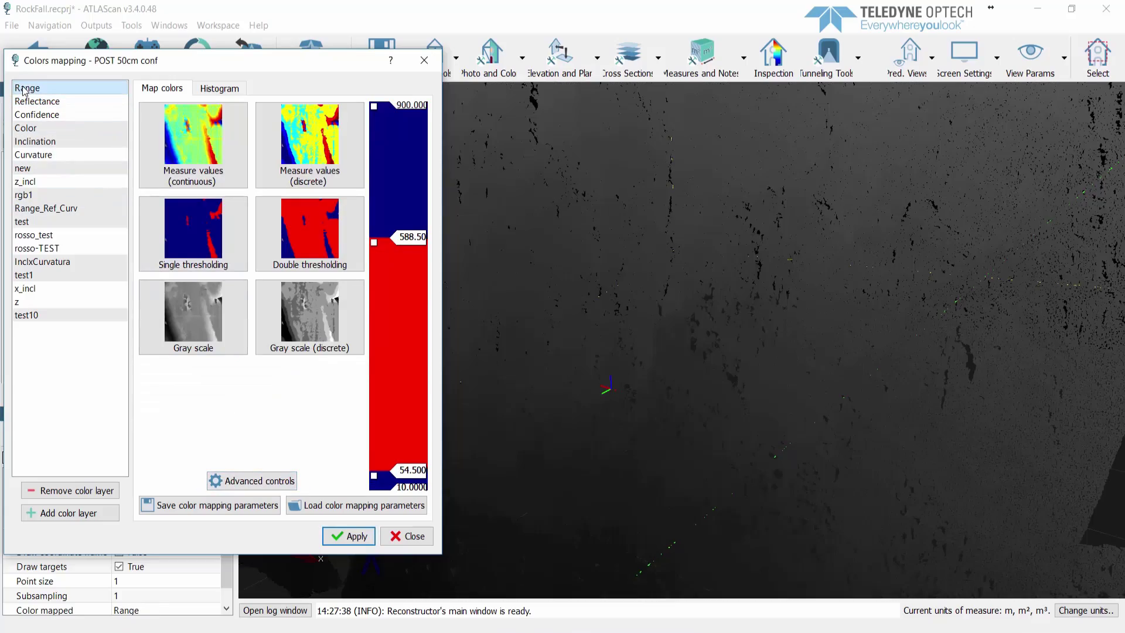
click(31, 104)
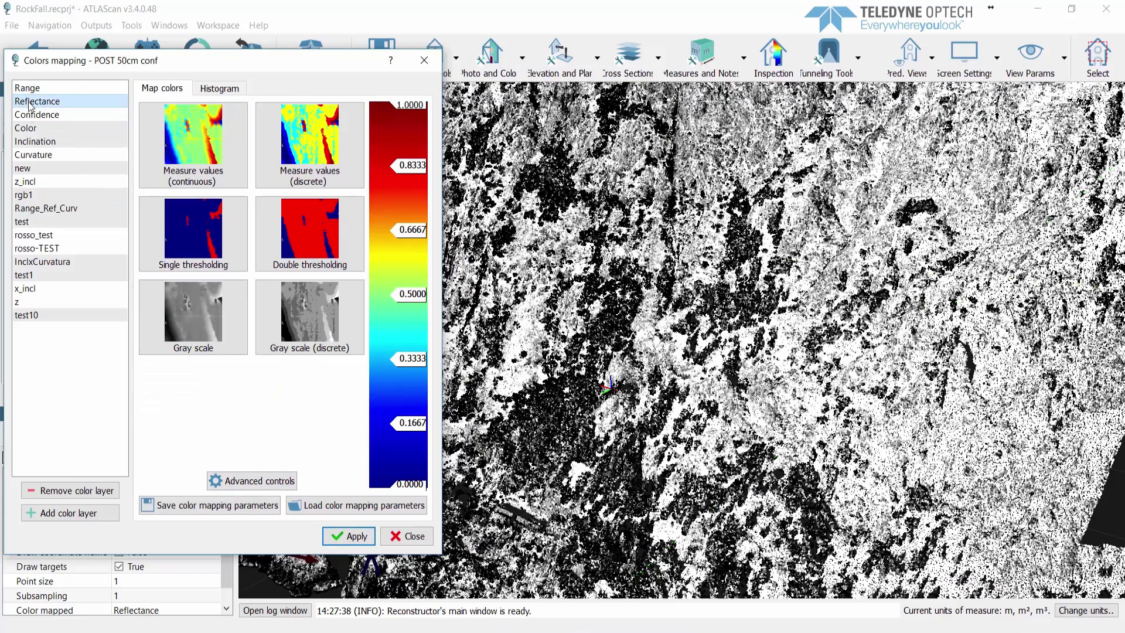
click(30, 146)
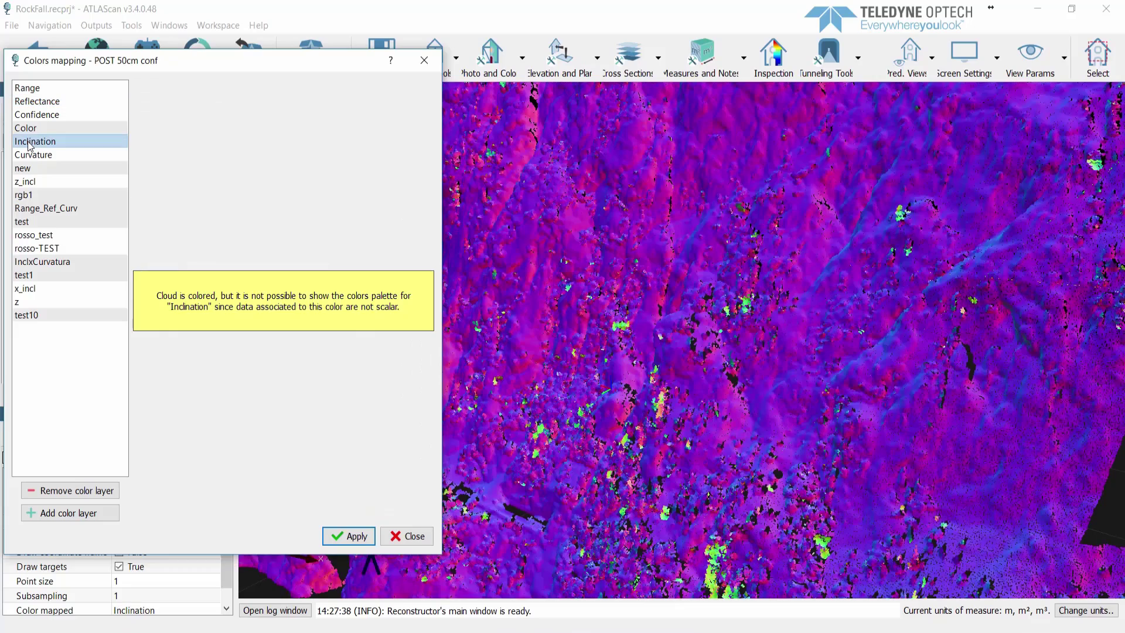
- Colour by Curvature with double thresholds at 0.0864 and about 0.2048, and apply
click(32, 154)
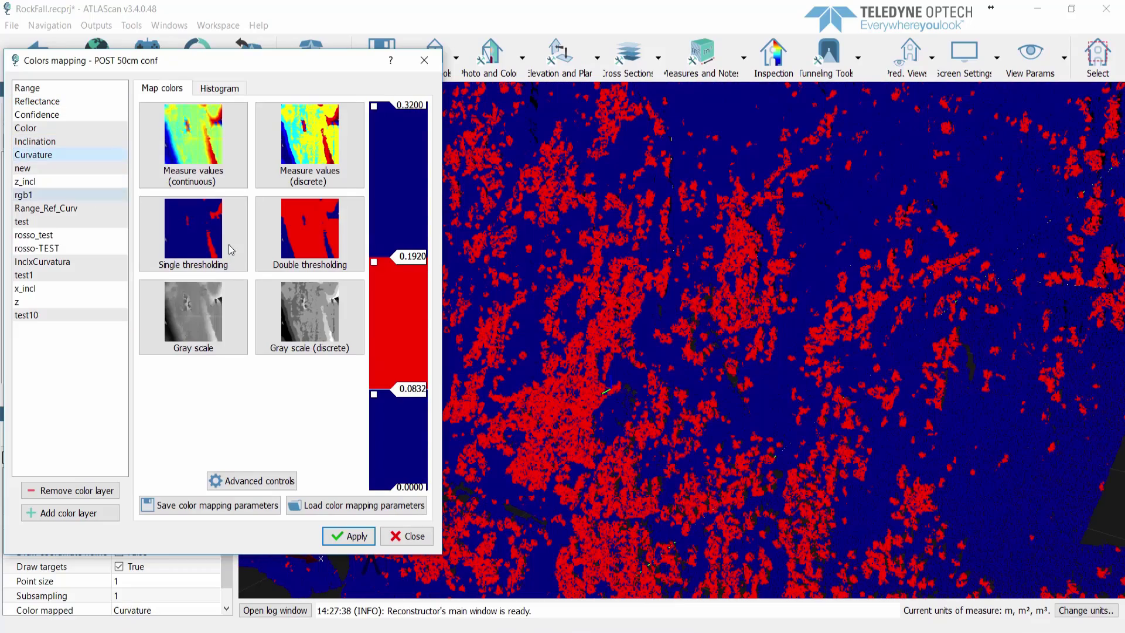
click(312, 240)
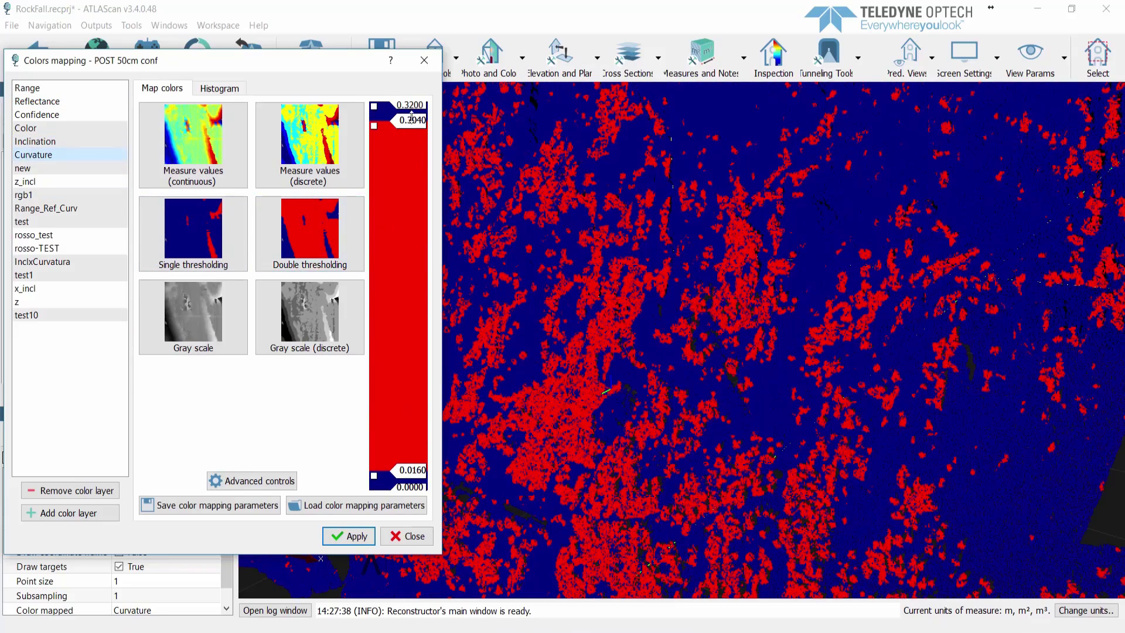
drag(412, 117, 411, 244)
drag(408, 473, 407, 387)
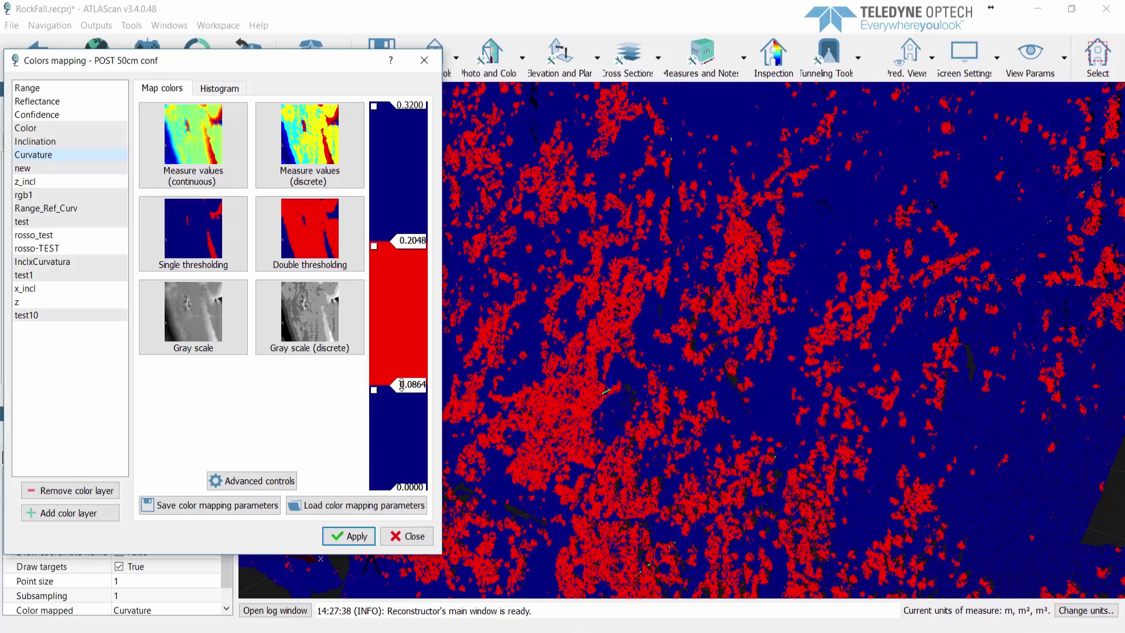
click(354, 538)
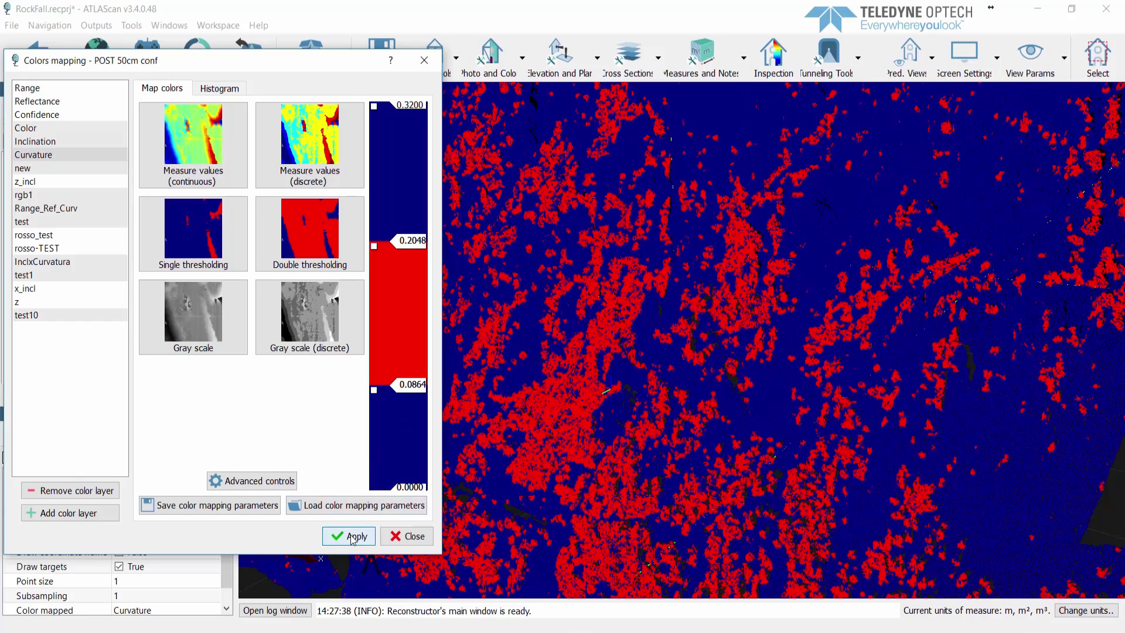
- Untick Keep points of disabled intervals, apply to drop the vegetation points, and close the dialog
click(260, 481)
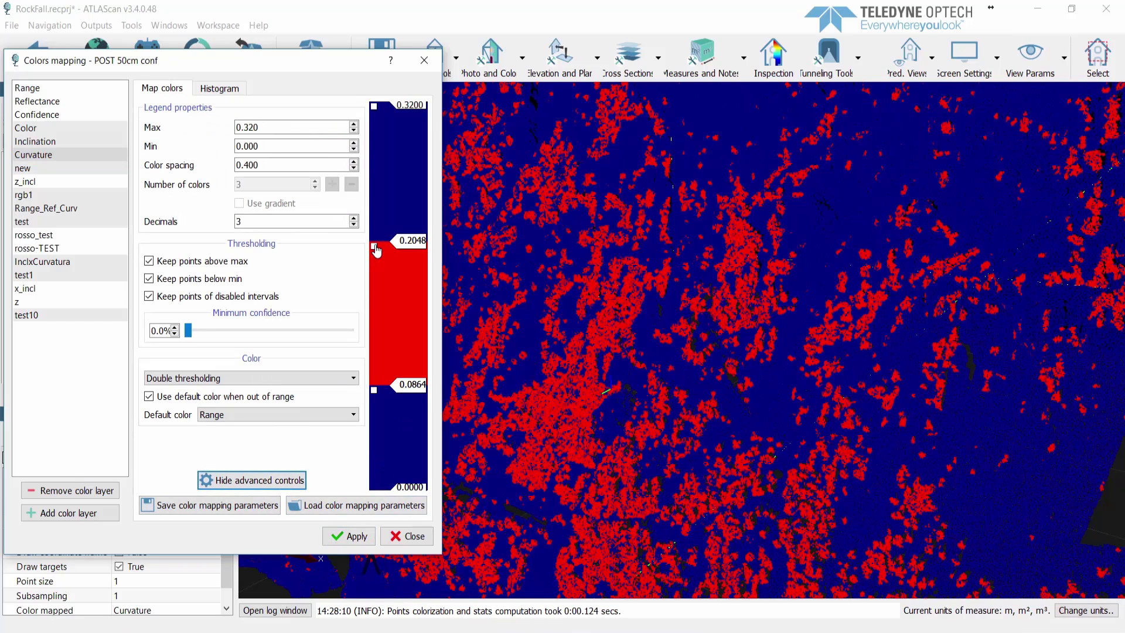
click(149, 297)
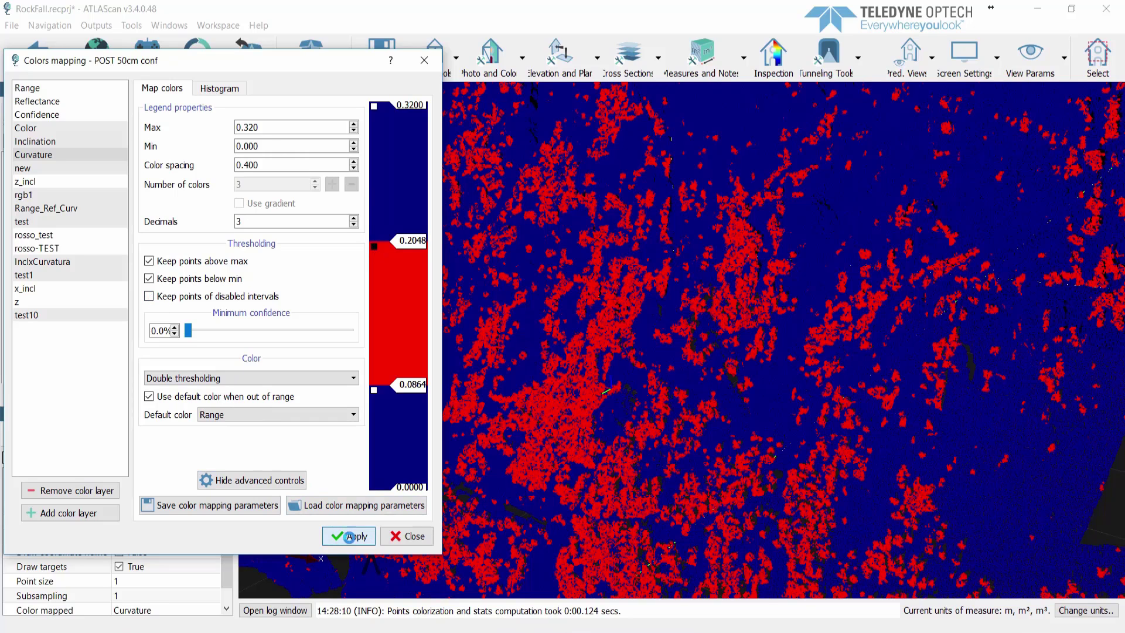
click(354, 536)
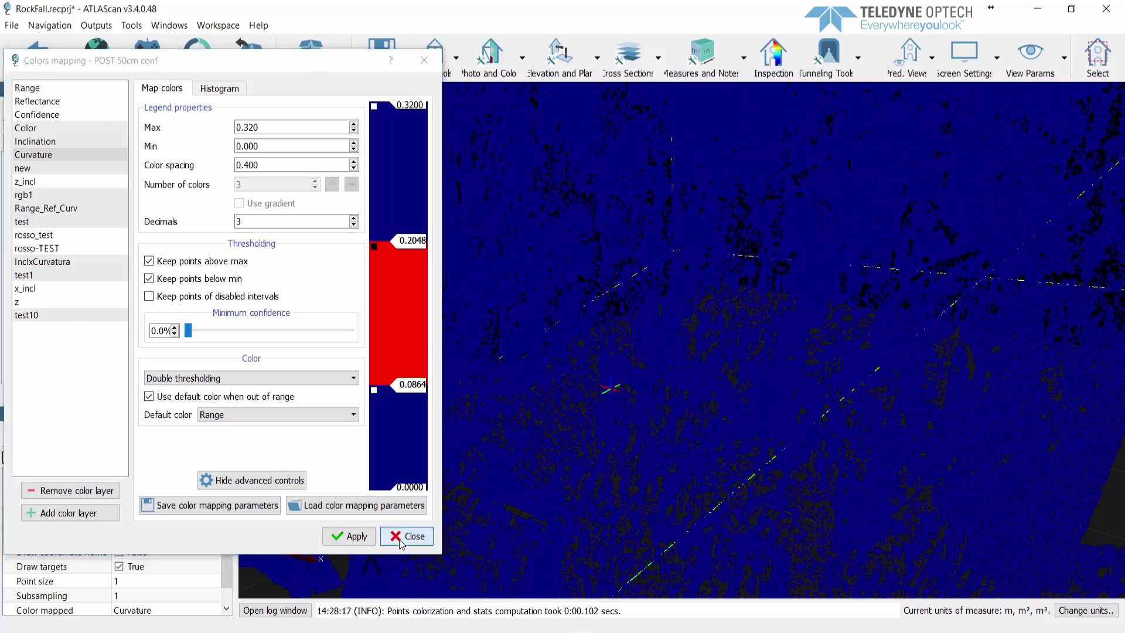
click(402, 538)
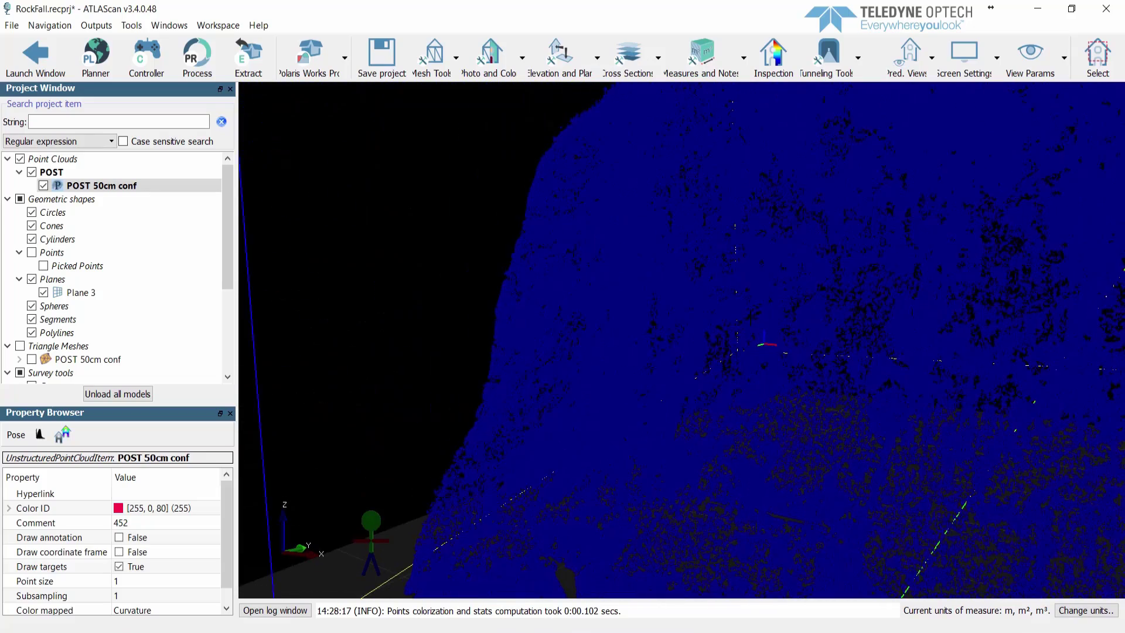
- Hide the POST 50cm conf point cloud and show its triangle mesh instead
mouse_move(231, 239)
mouse_down()
mouse_move(230, 277)
mouse_move(230, 239)
mouse_up()
click(58, 185)
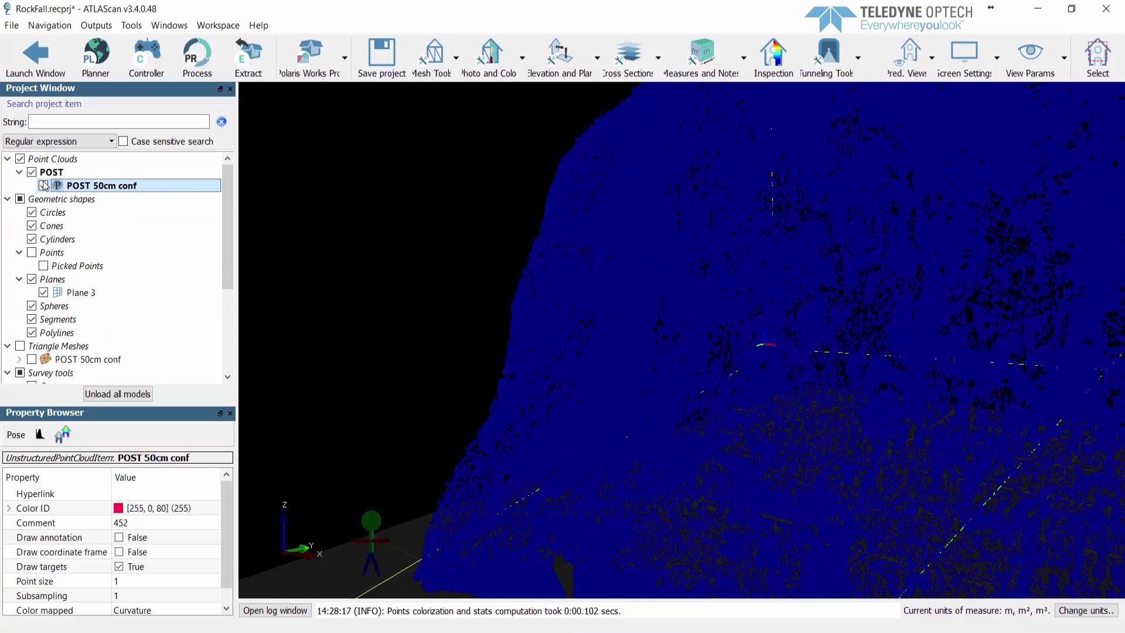
click(44, 185)
click(32, 360)
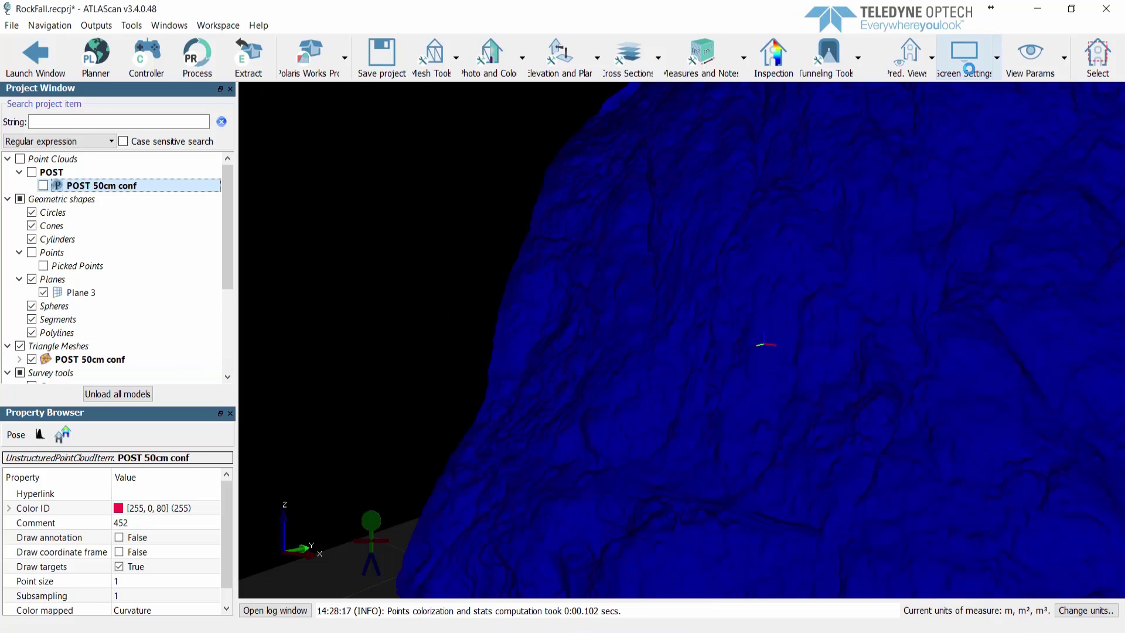
- Turn on the Cross sections isolines and check the contours with the mesh hidden and shown
click(972, 73)
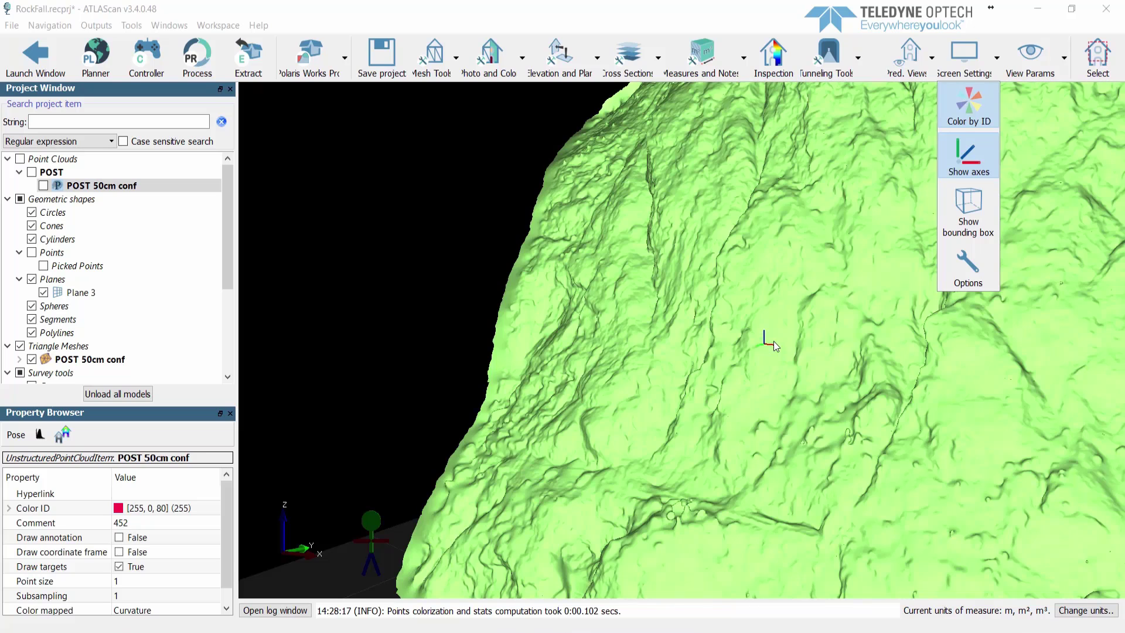
scroll(774, 345, down, 5)
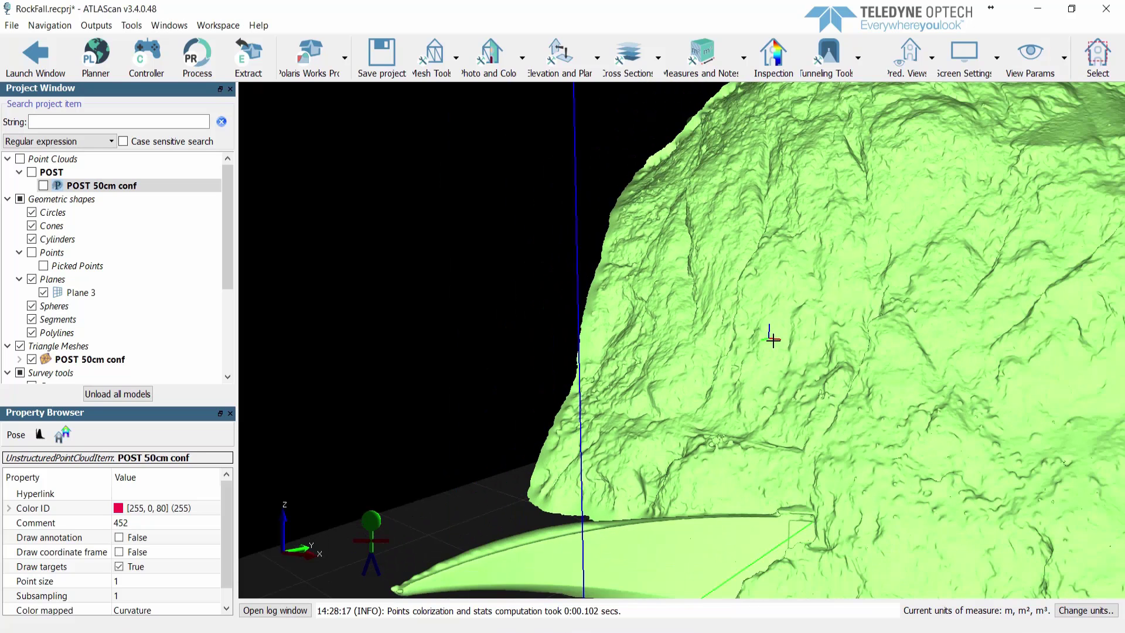
scroll(773, 340, down, 4)
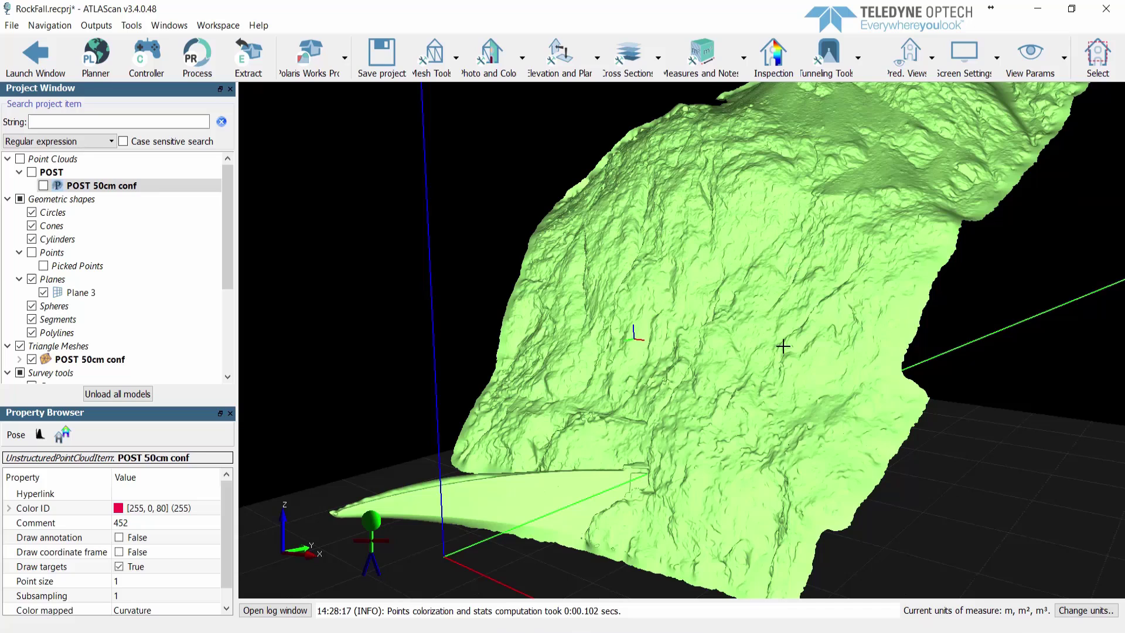
middle_drag(783, 345, 736, 353)
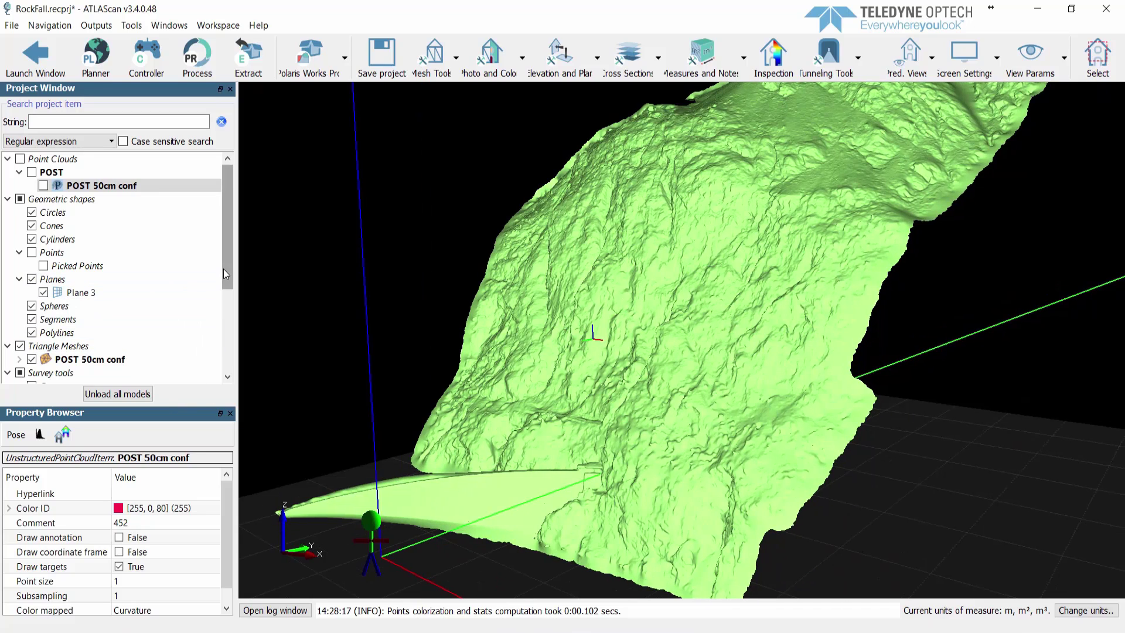
click(226, 355)
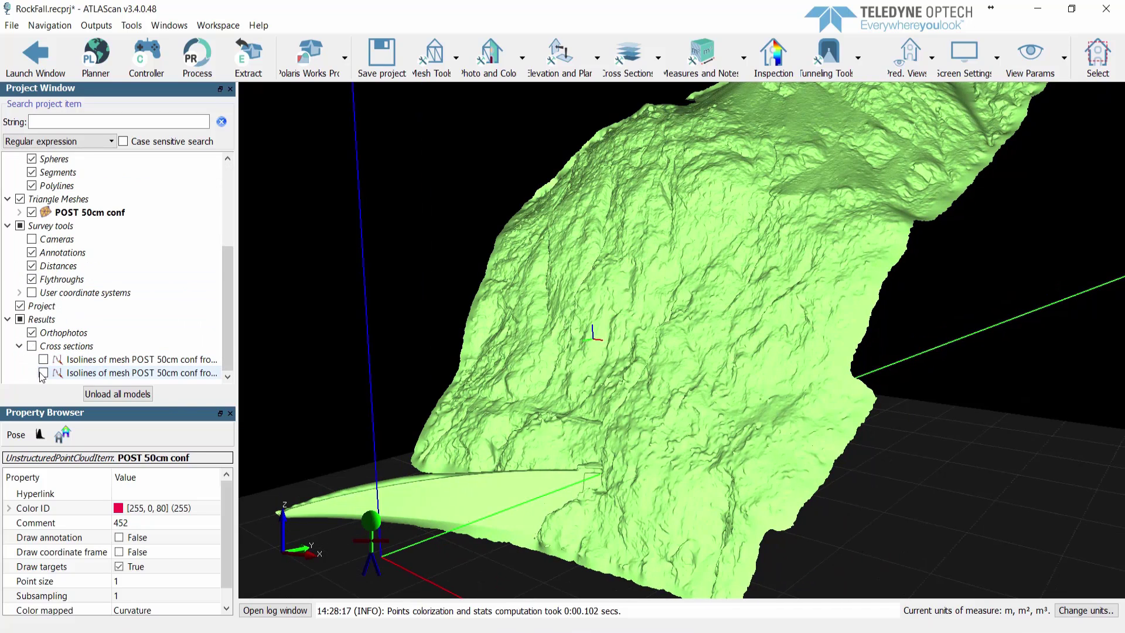
click(32, 212)
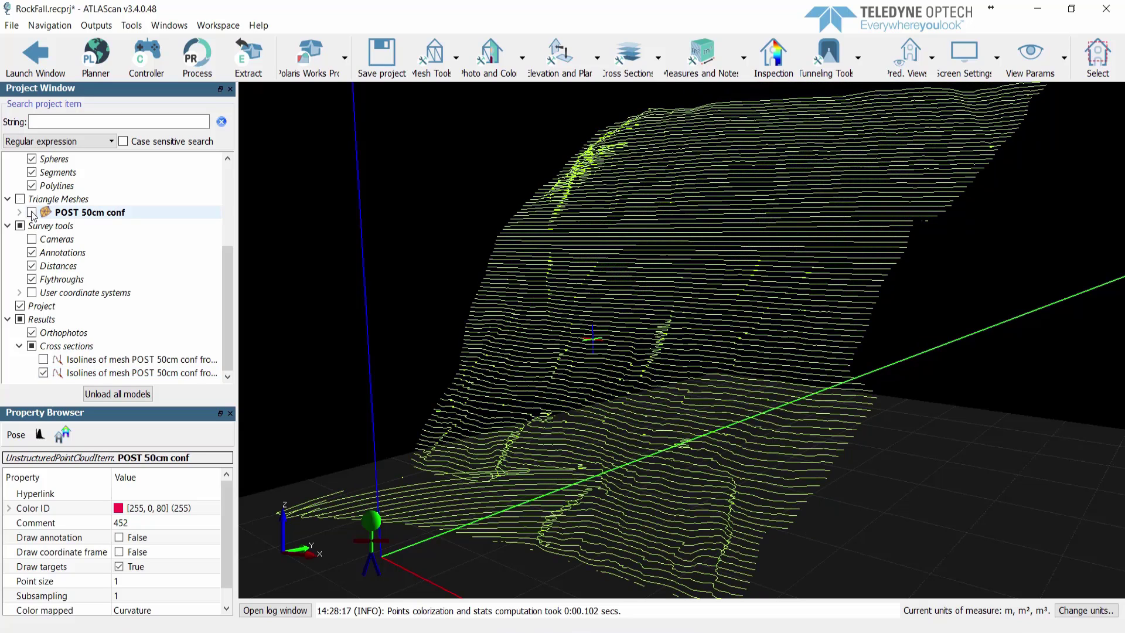
click(32, 213)
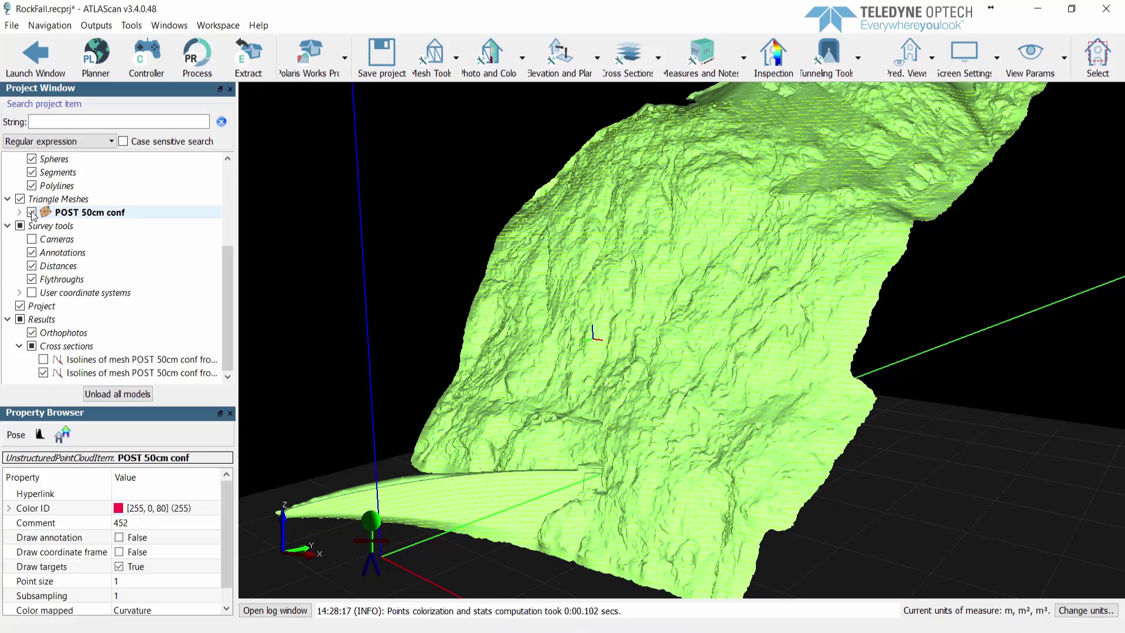